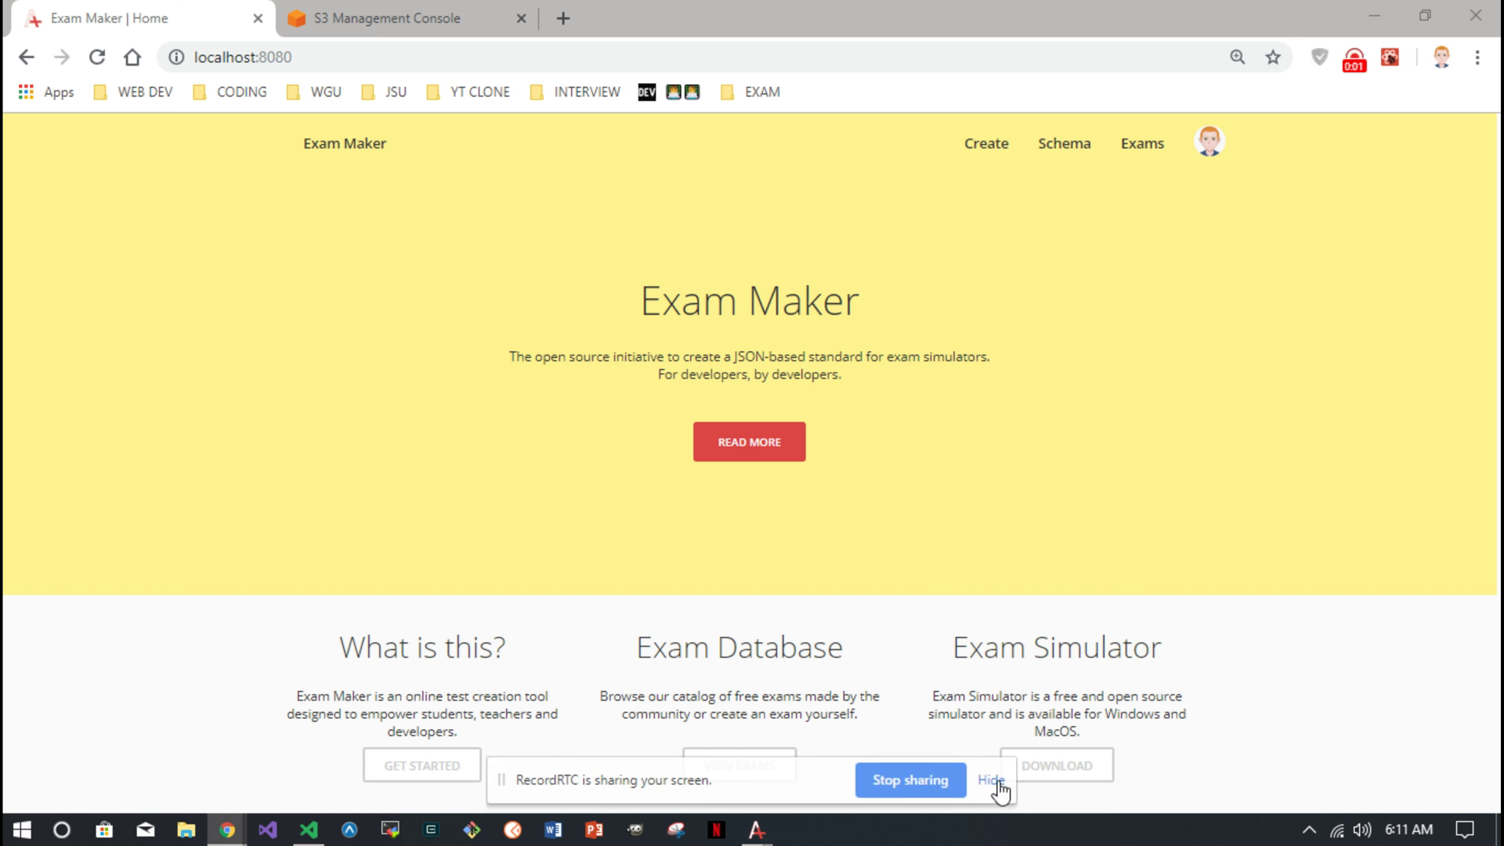
Hide the RecordRTC screen-sharing notice bar.
left_click(991, 780)
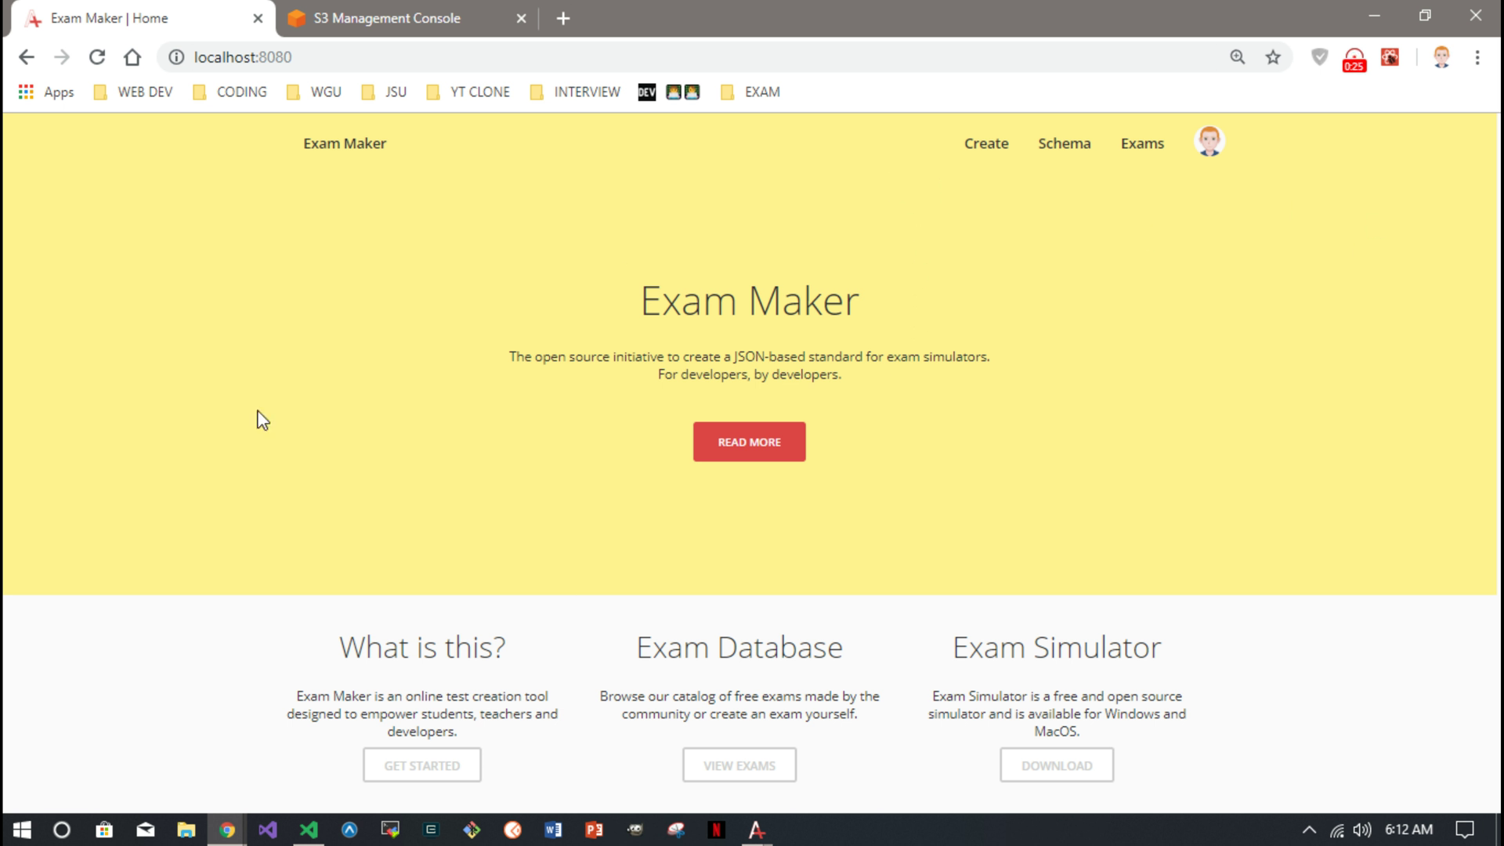
Create a new exam titled 'Old School Nintendo', correcting the typo in the title.
left_click(985, 149)
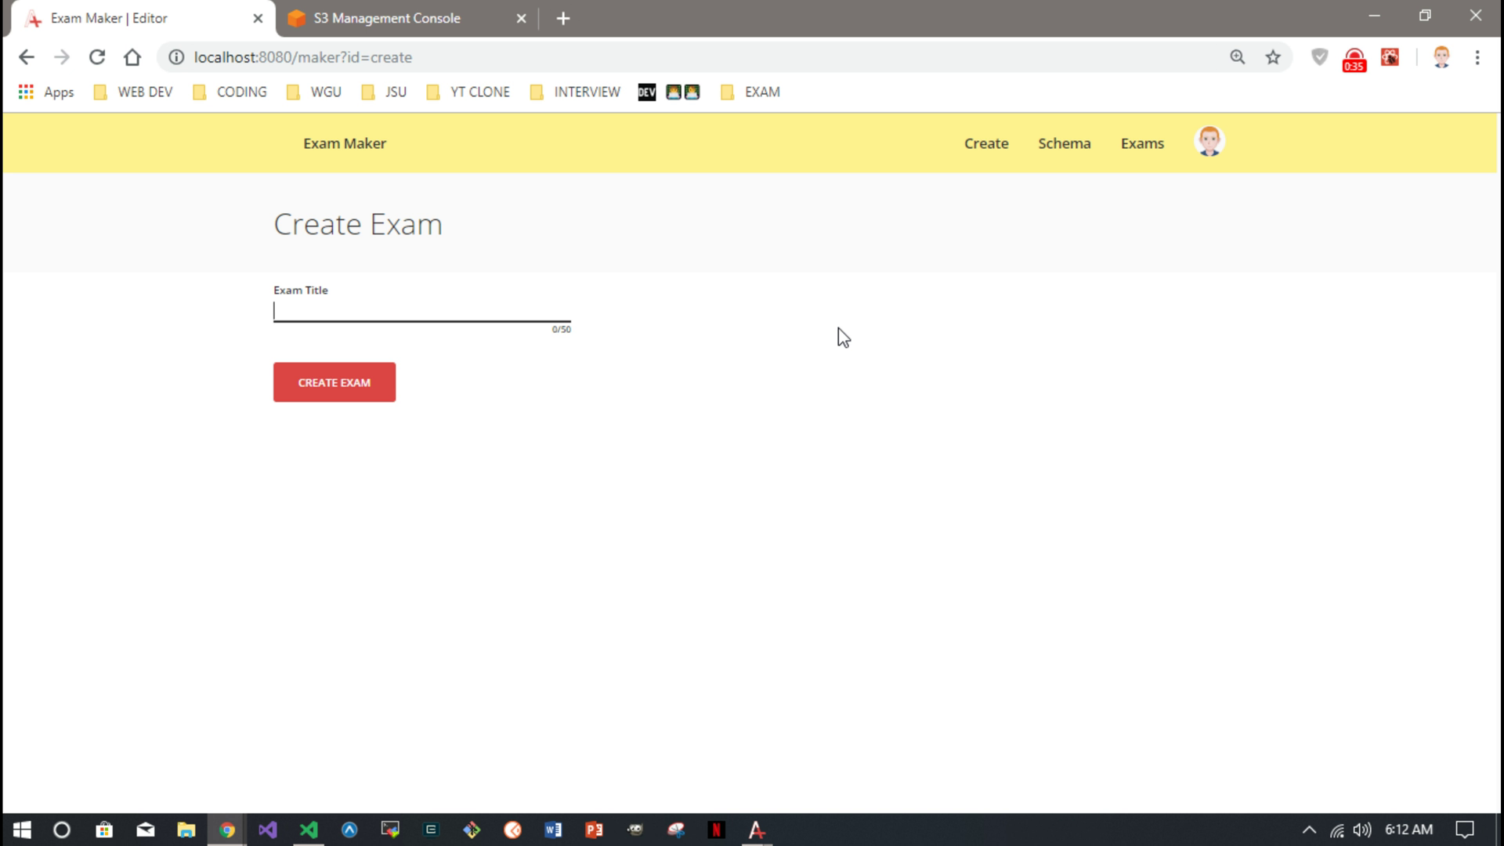
type("Old School Nintendo")
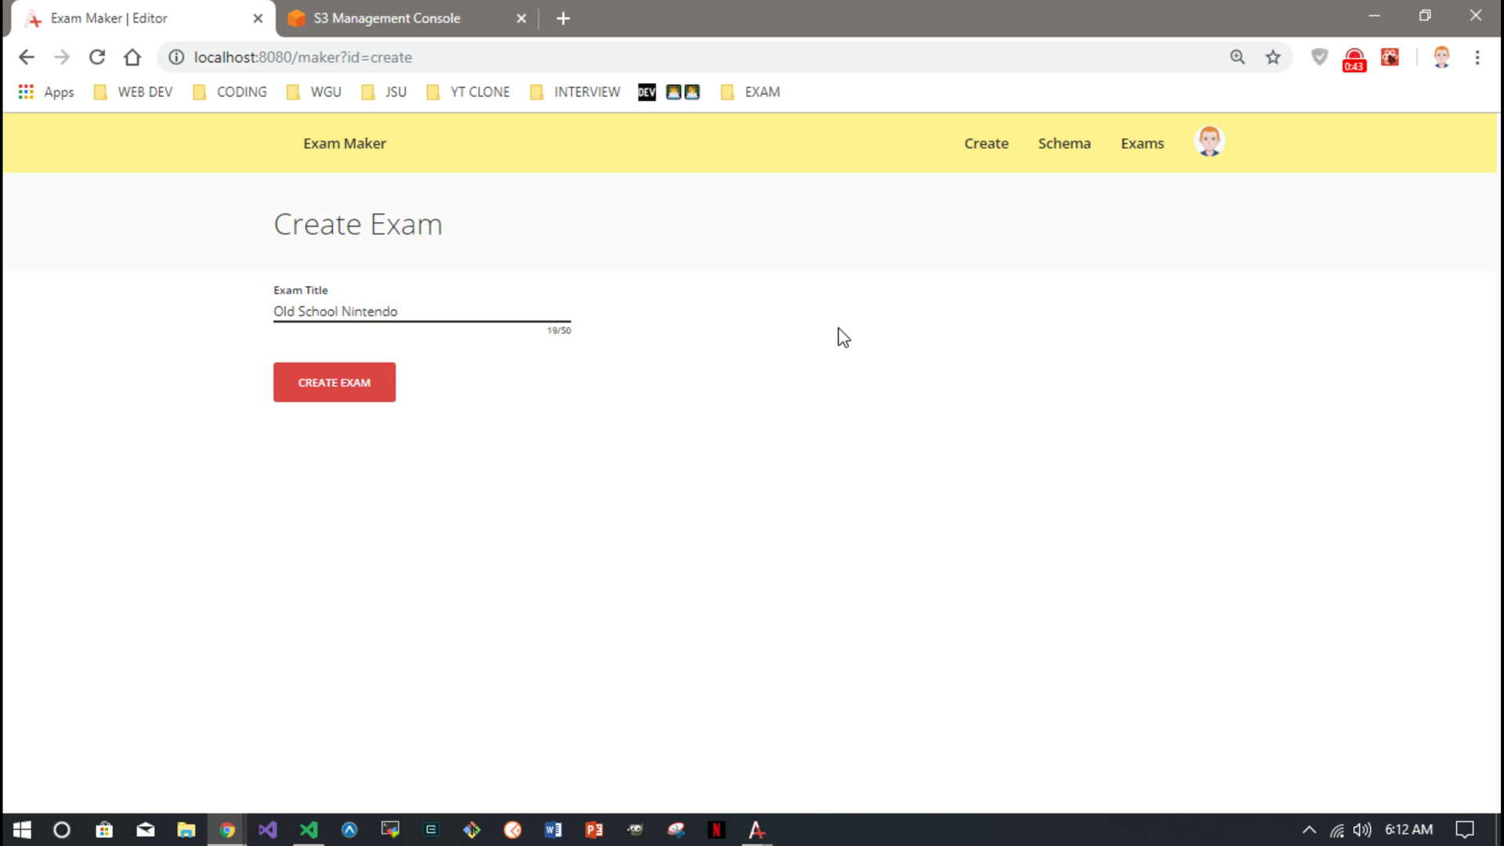
key("Return")
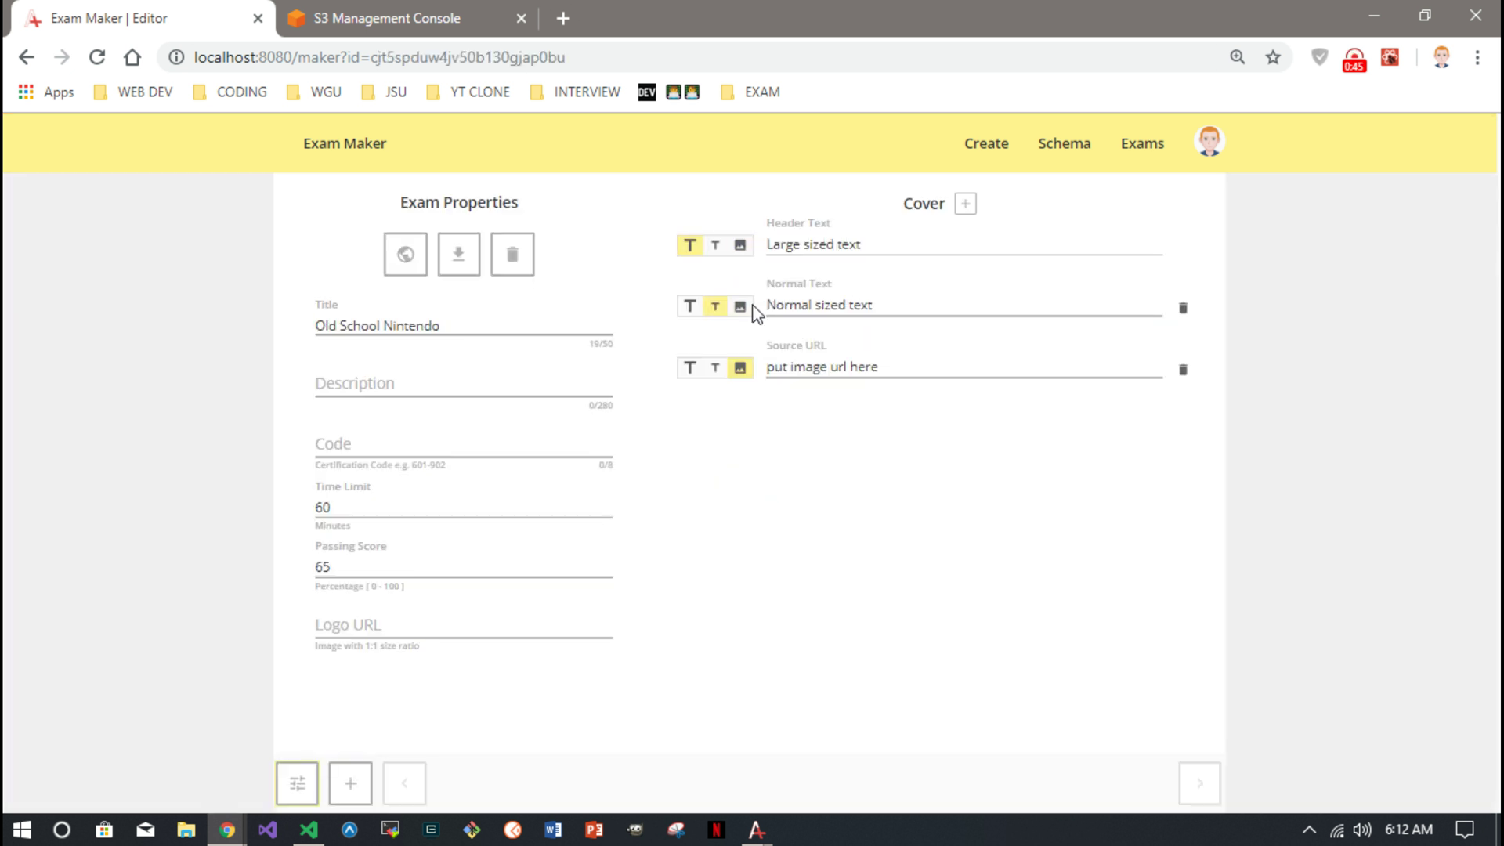
Set the description to 'Quiz about video games.' and change the time limit from 60 to 10 minutes.
left_click(402, 380)
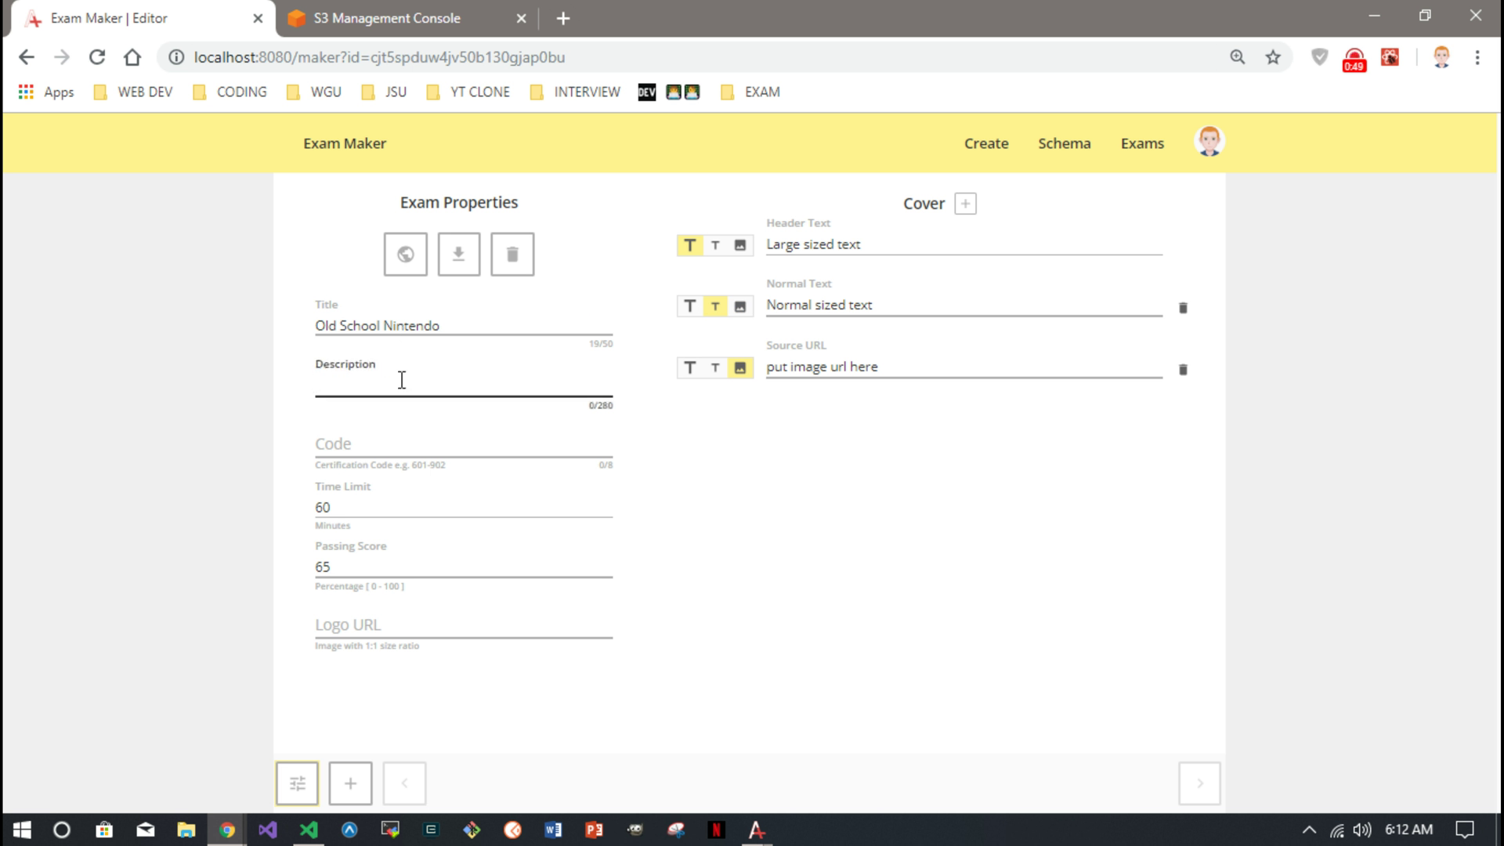
type("Quiz abou")
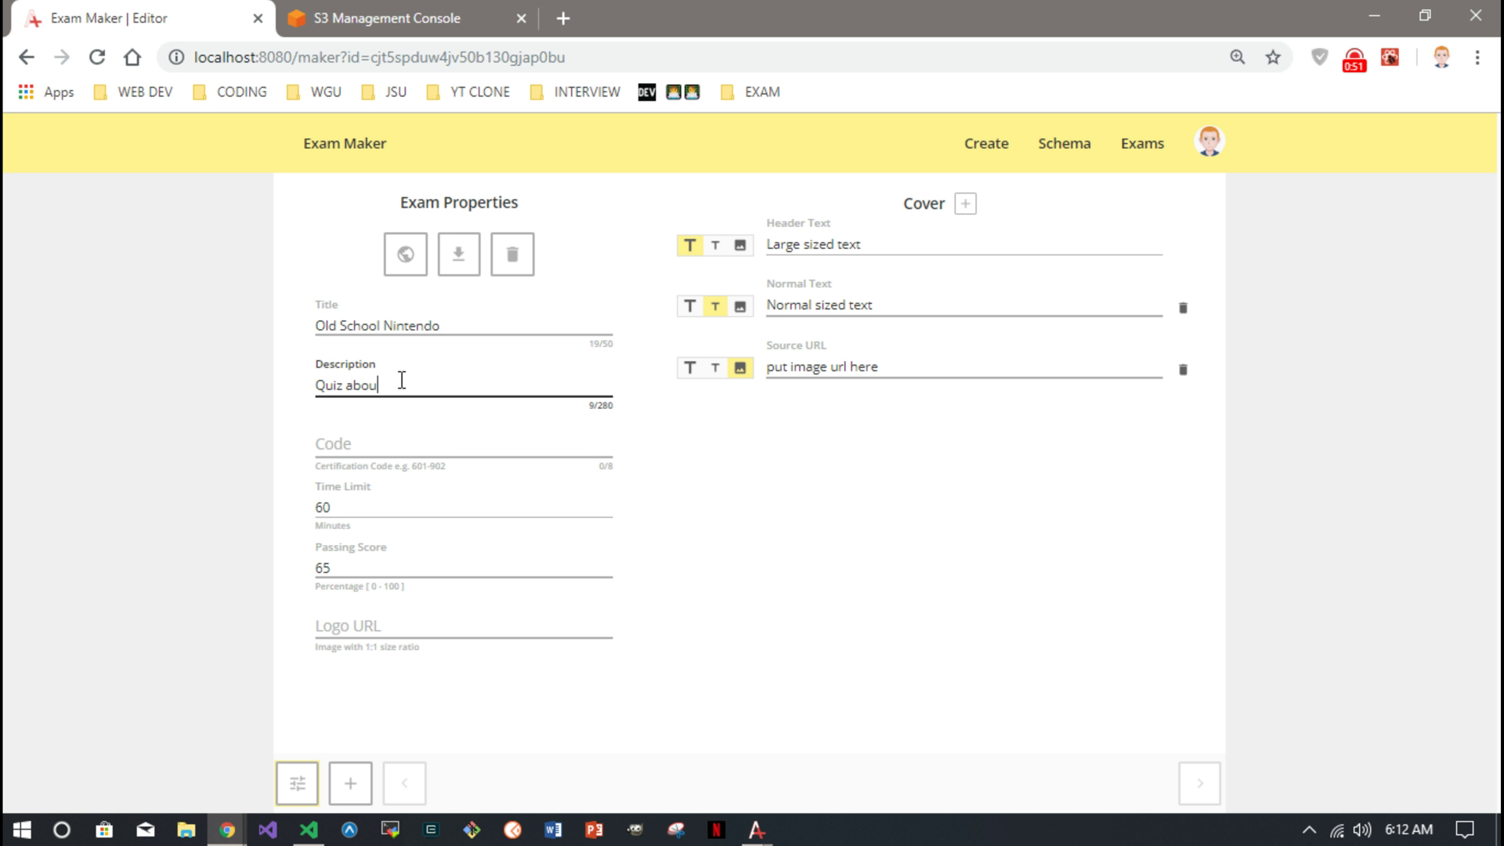
type("t video games.")
left_click(355, 442)
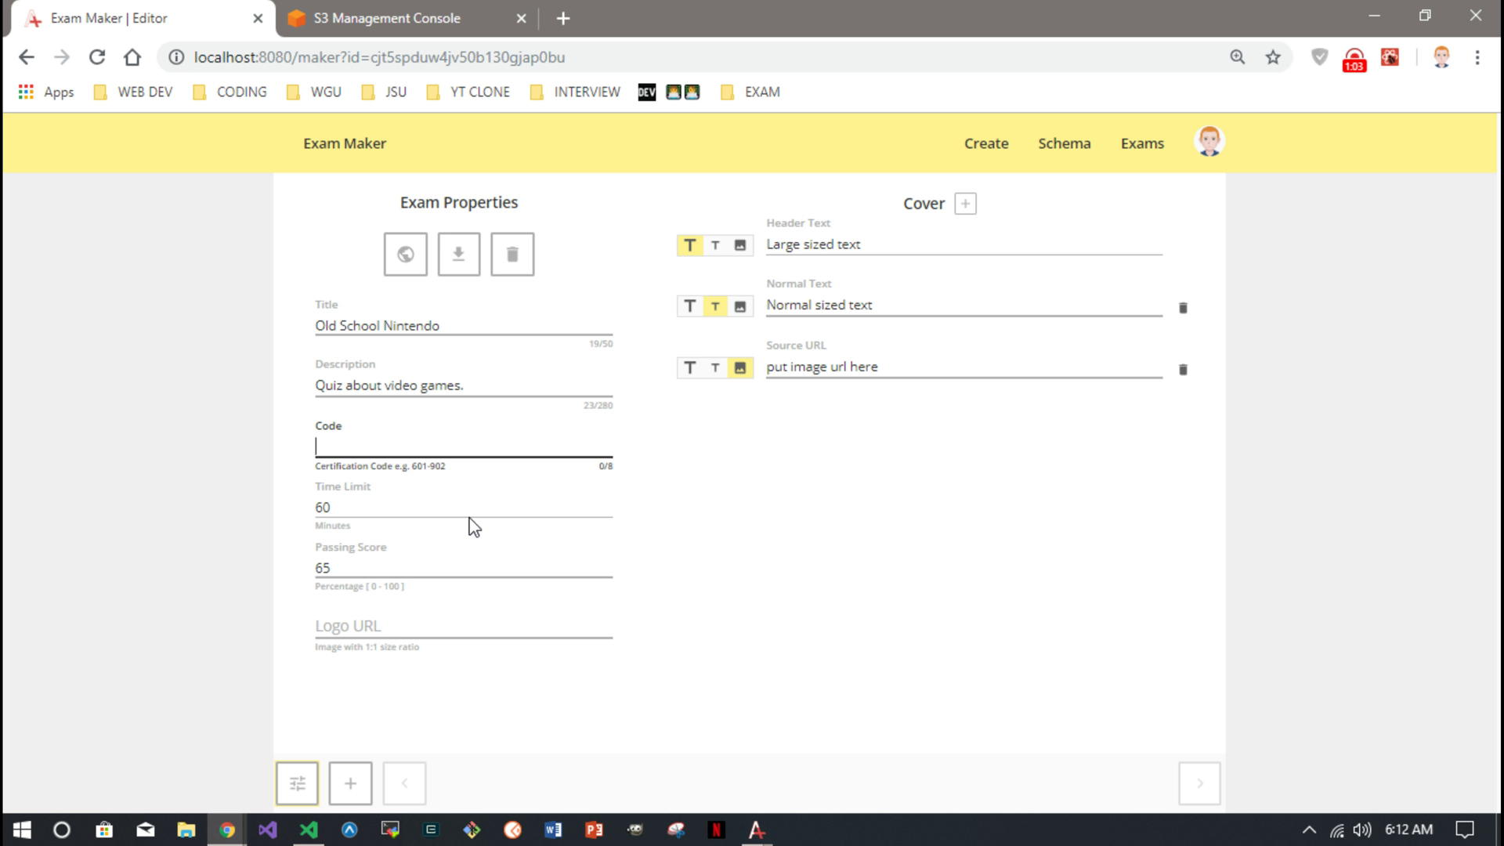
left_click(427, 511)
key("ctrl+a")
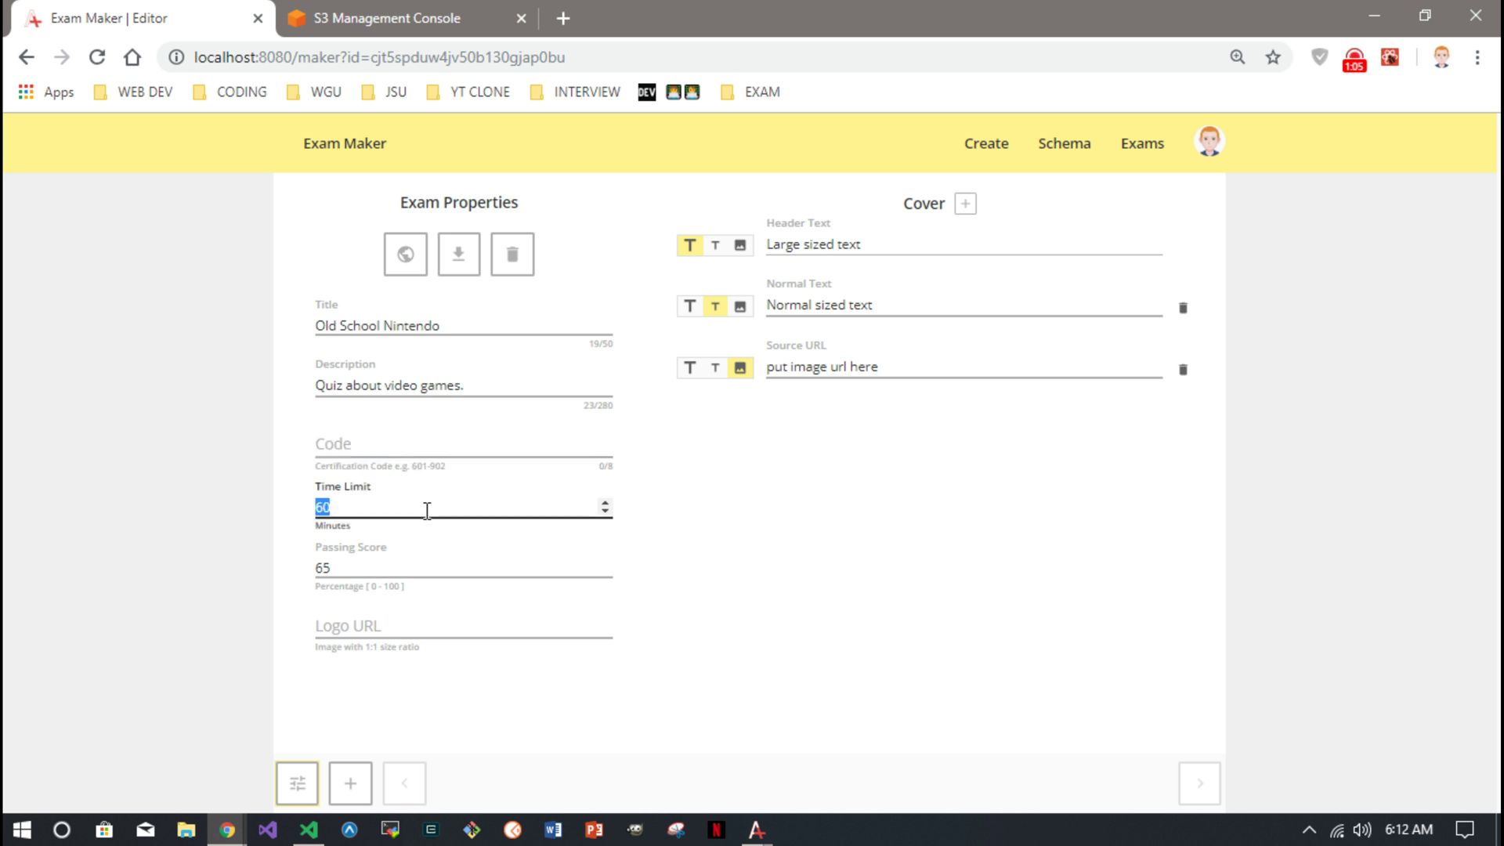
type("10")
left_click(742, 534)
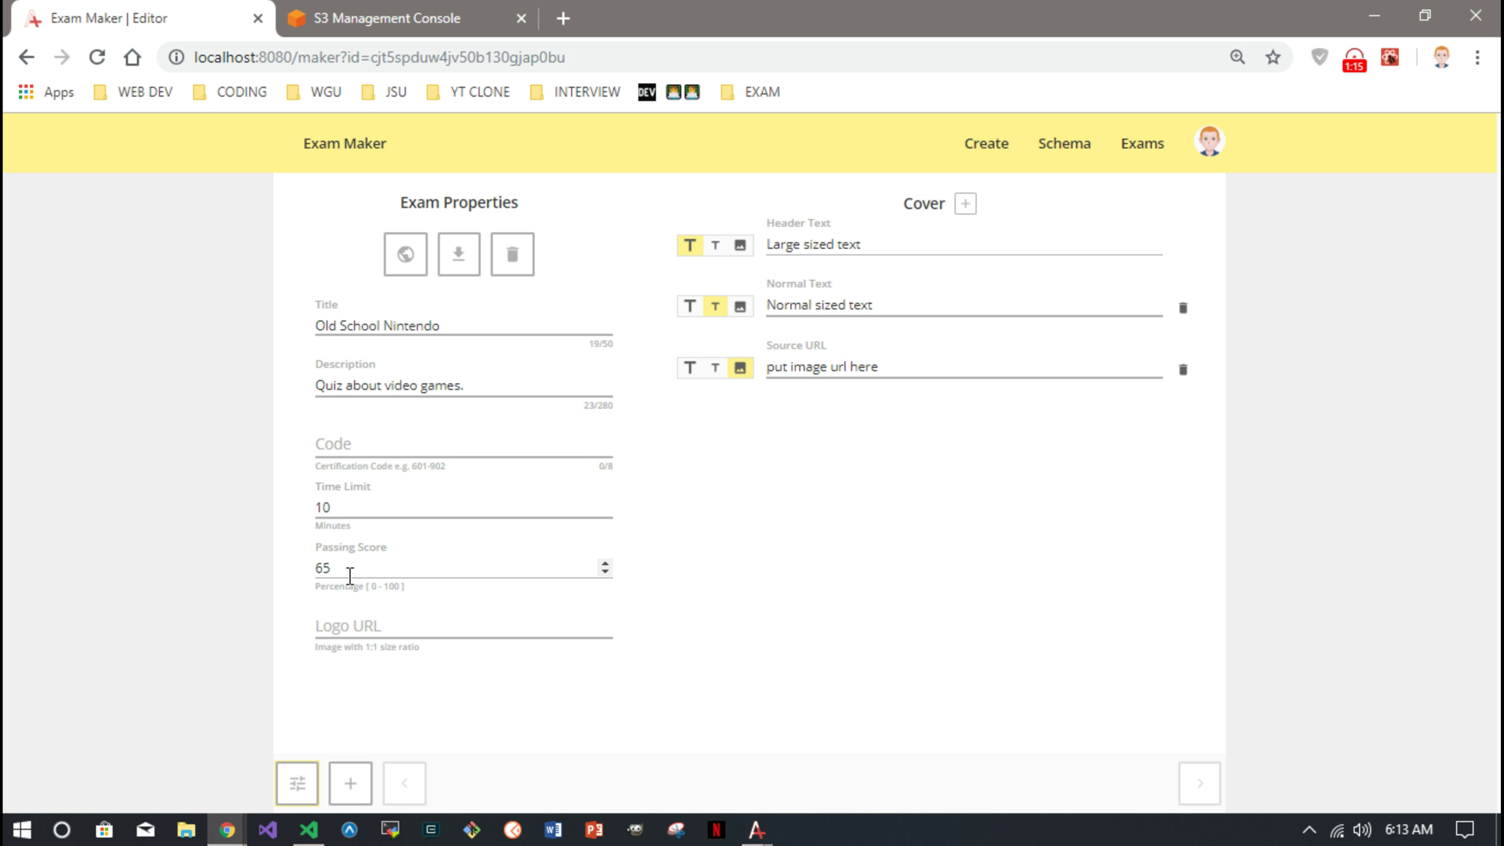
Copy the nintendo-2.png object URL from the S3 console.
left_click(429, 17)
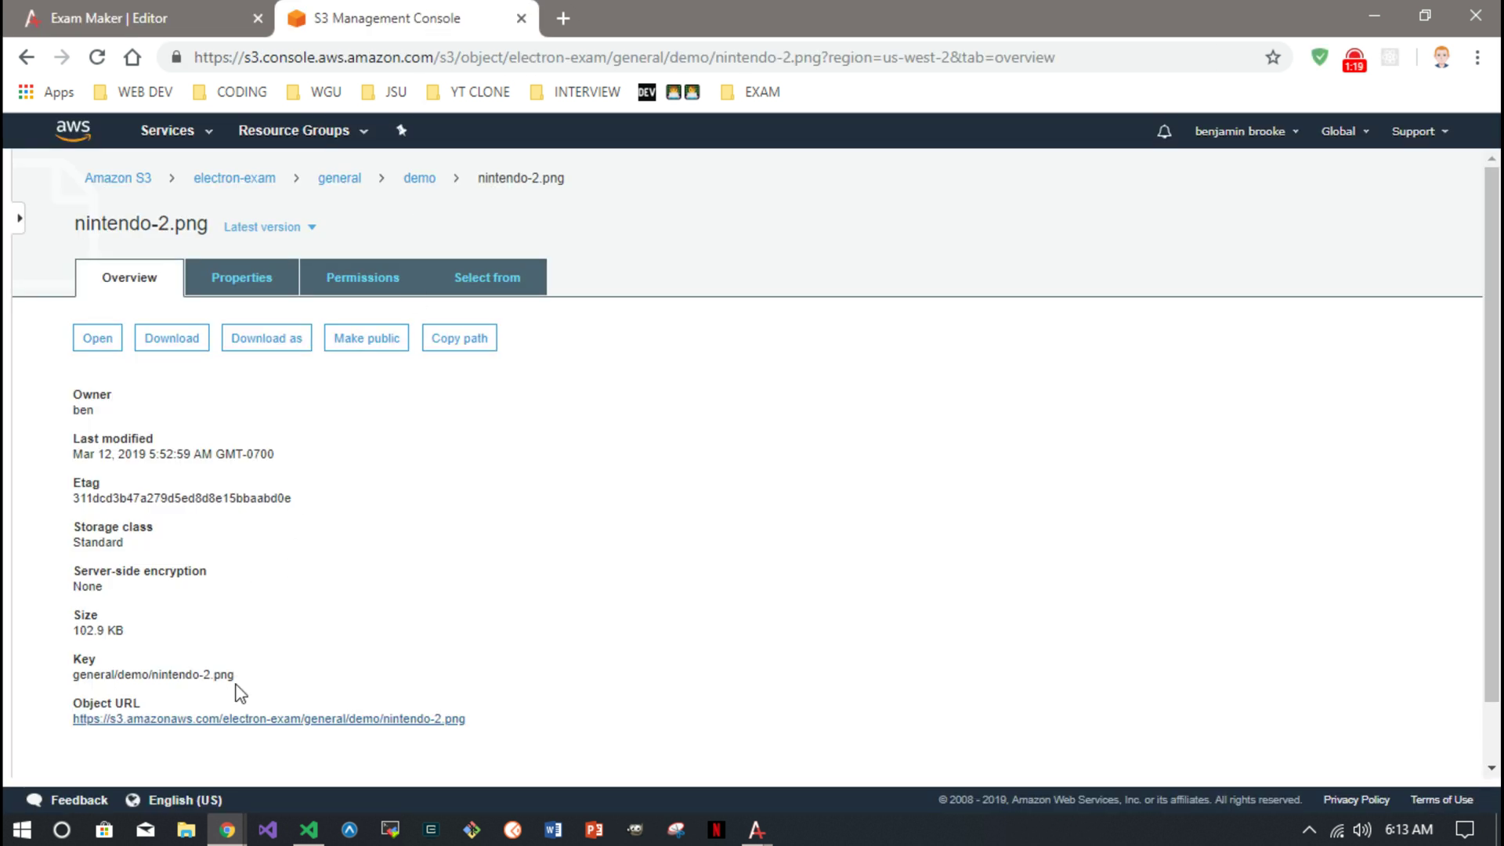
right_click(262, 722)
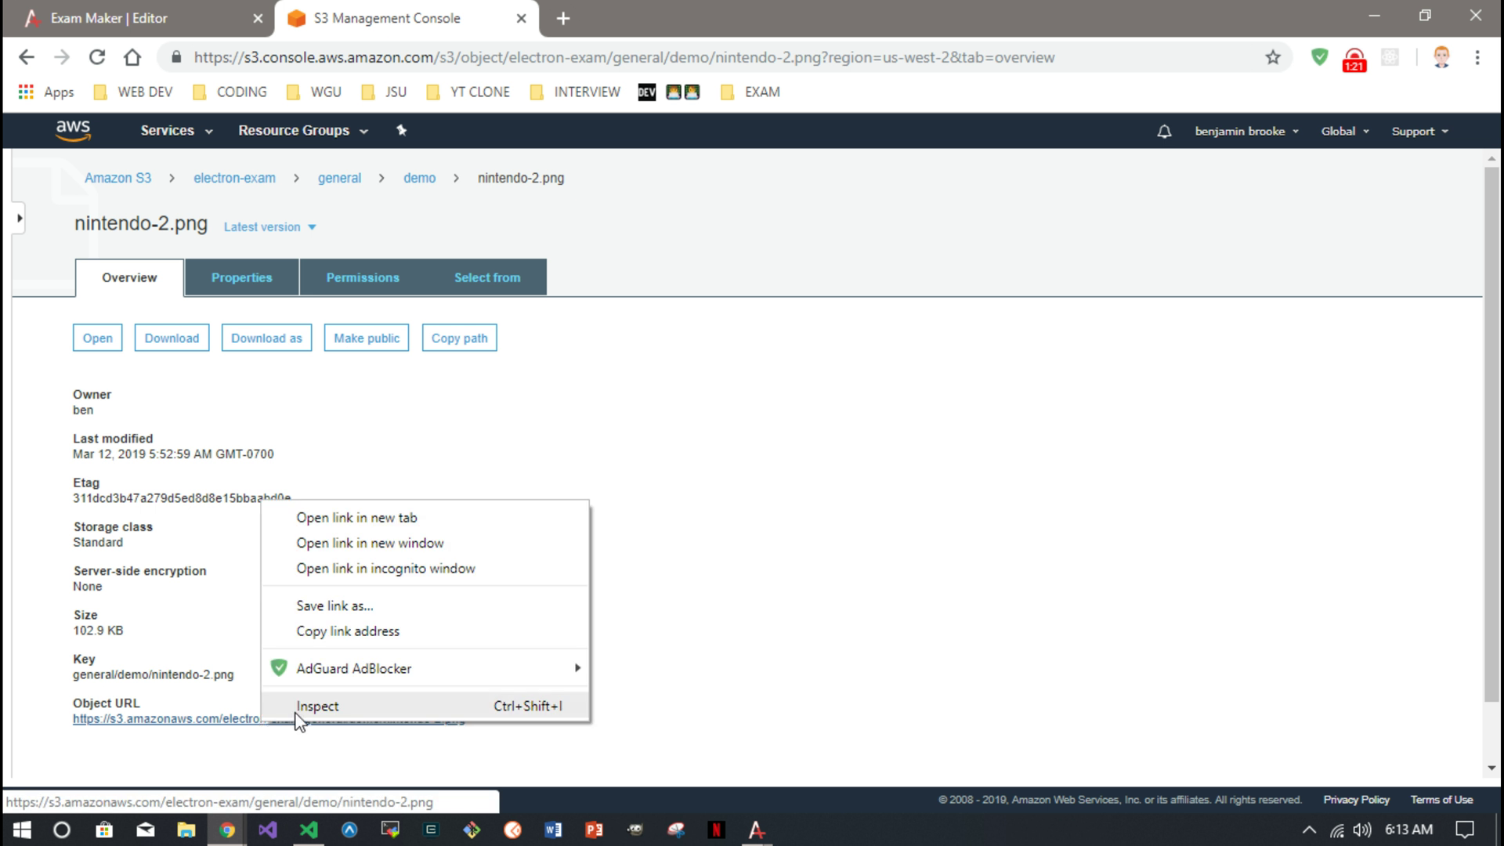
left_click(343, 631)
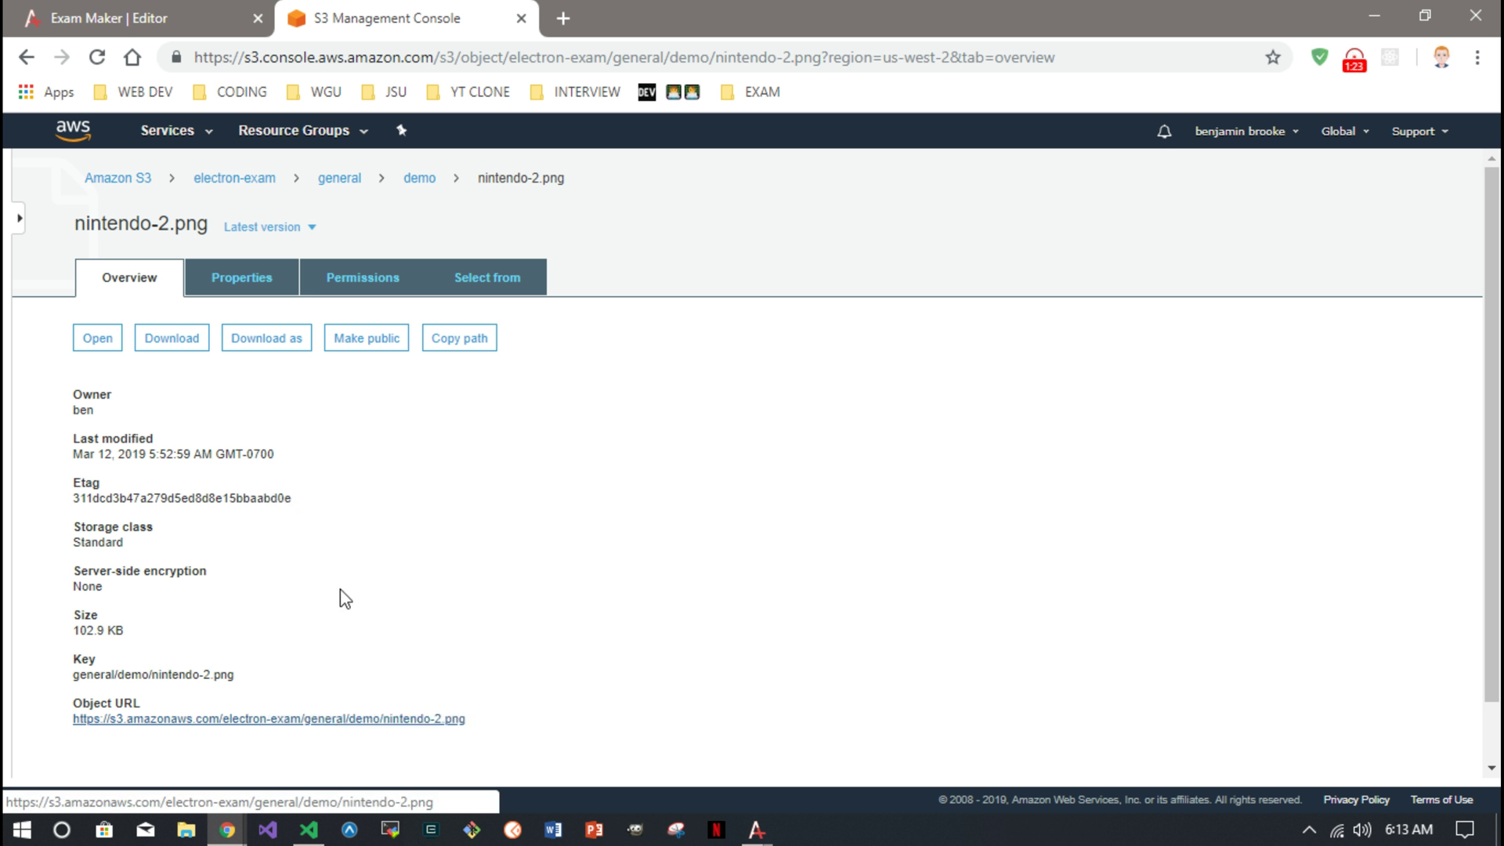
left_click(149, 17)
Paste the copied nintendo-2.png S3 URL into the exam's Logo URL field.
left_click(428, 627)
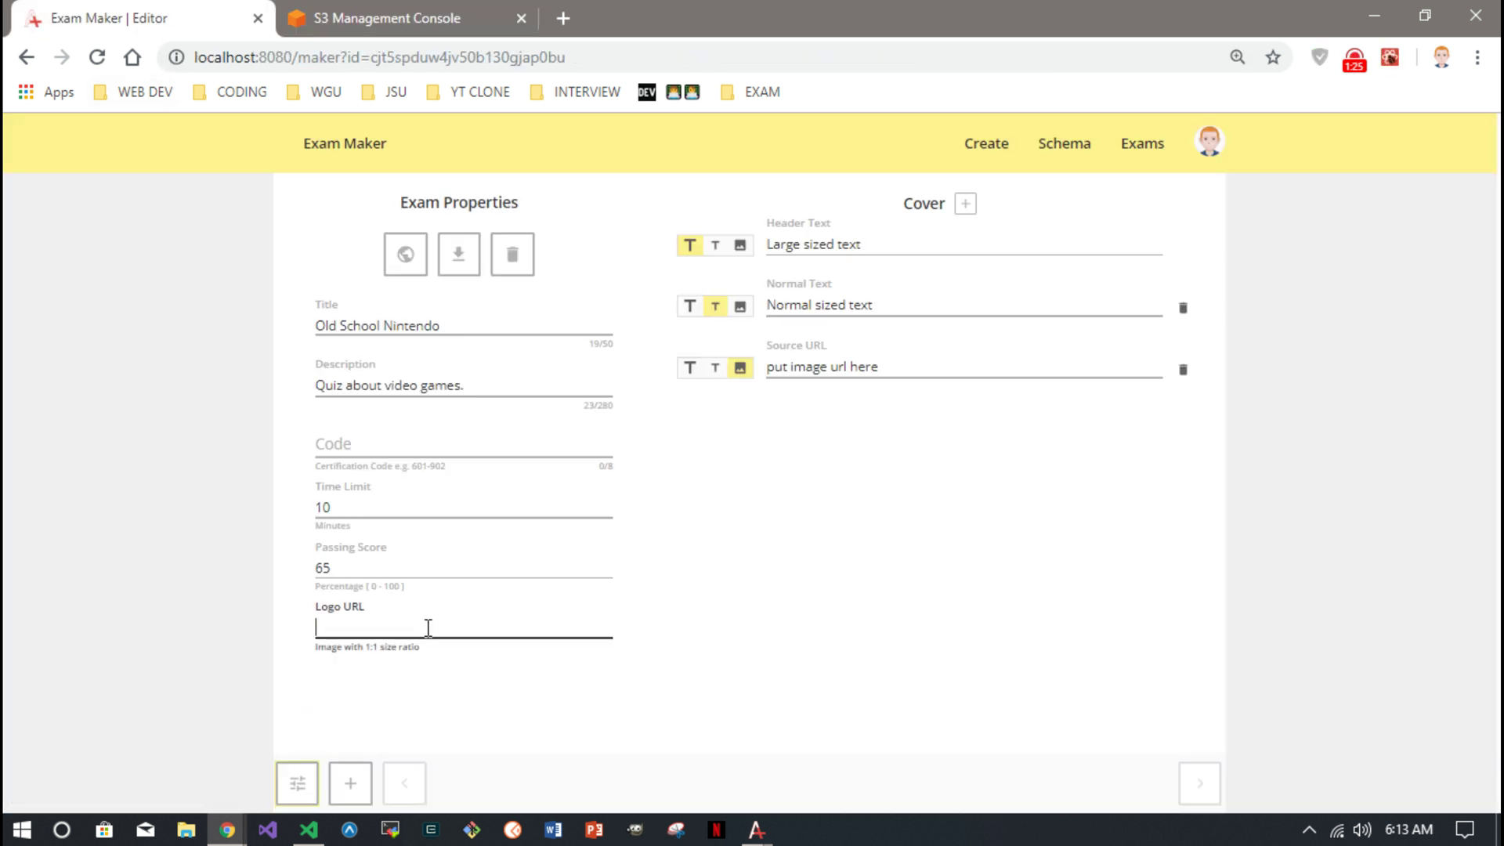
key("ctrl+v")
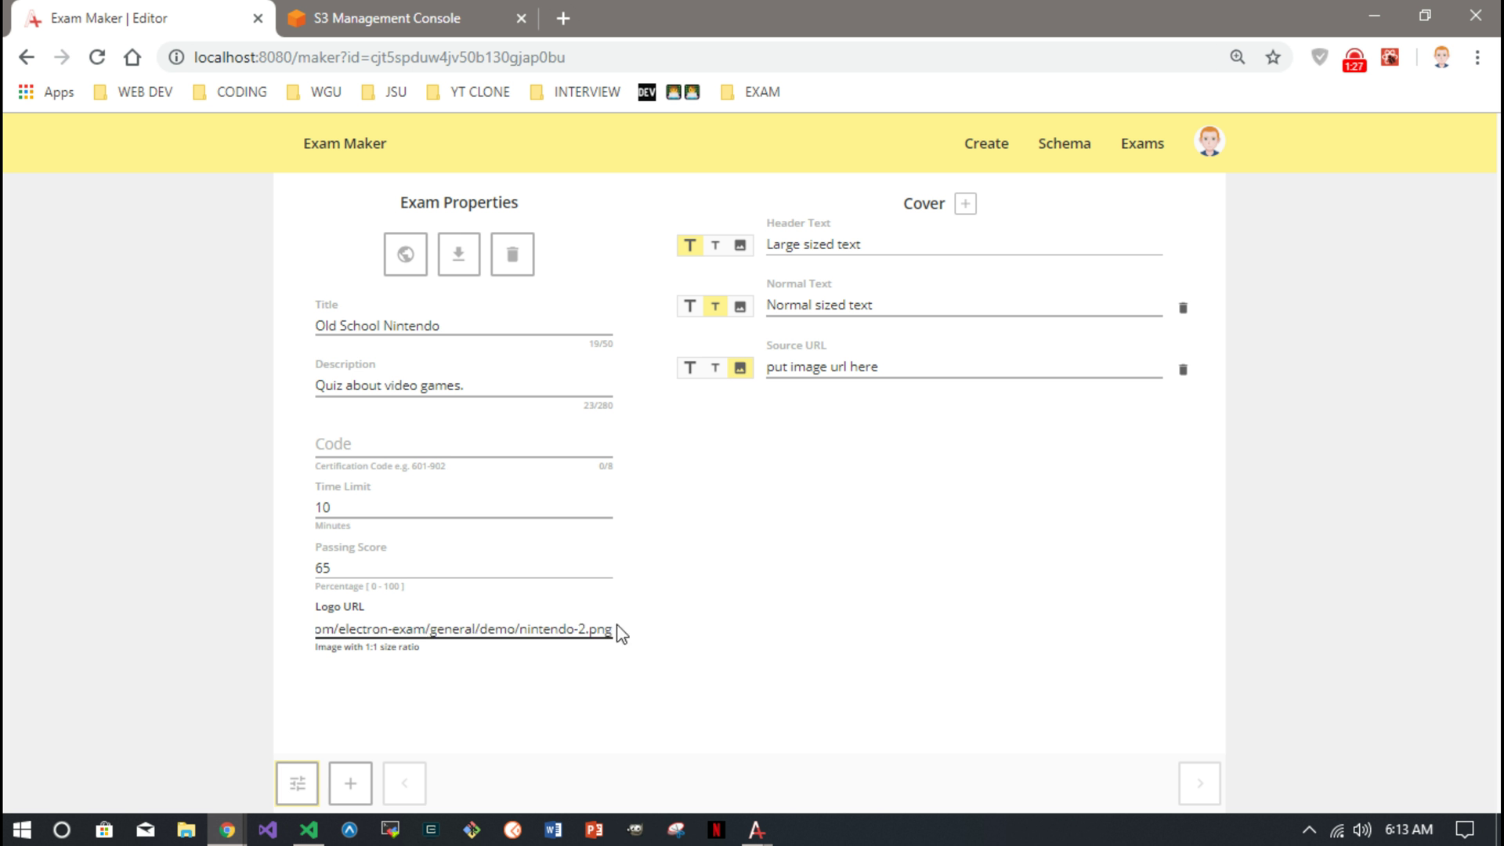
left_click(873, 589)
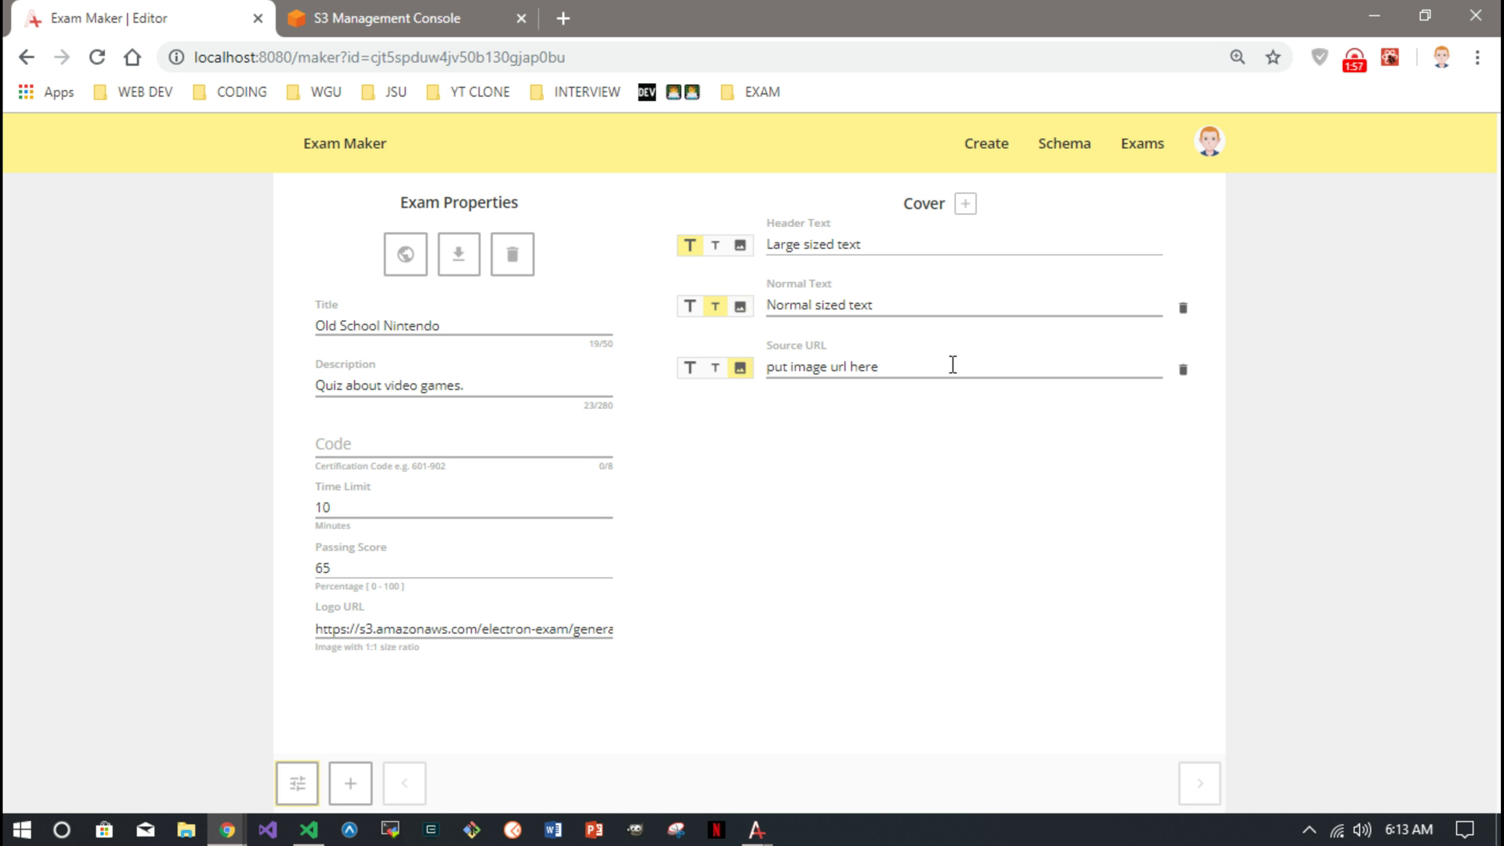
Change the cover header text to 'Old School Nintendo Quiz'.
left_click(836, 250)
key("ctrl+a")
type("O")
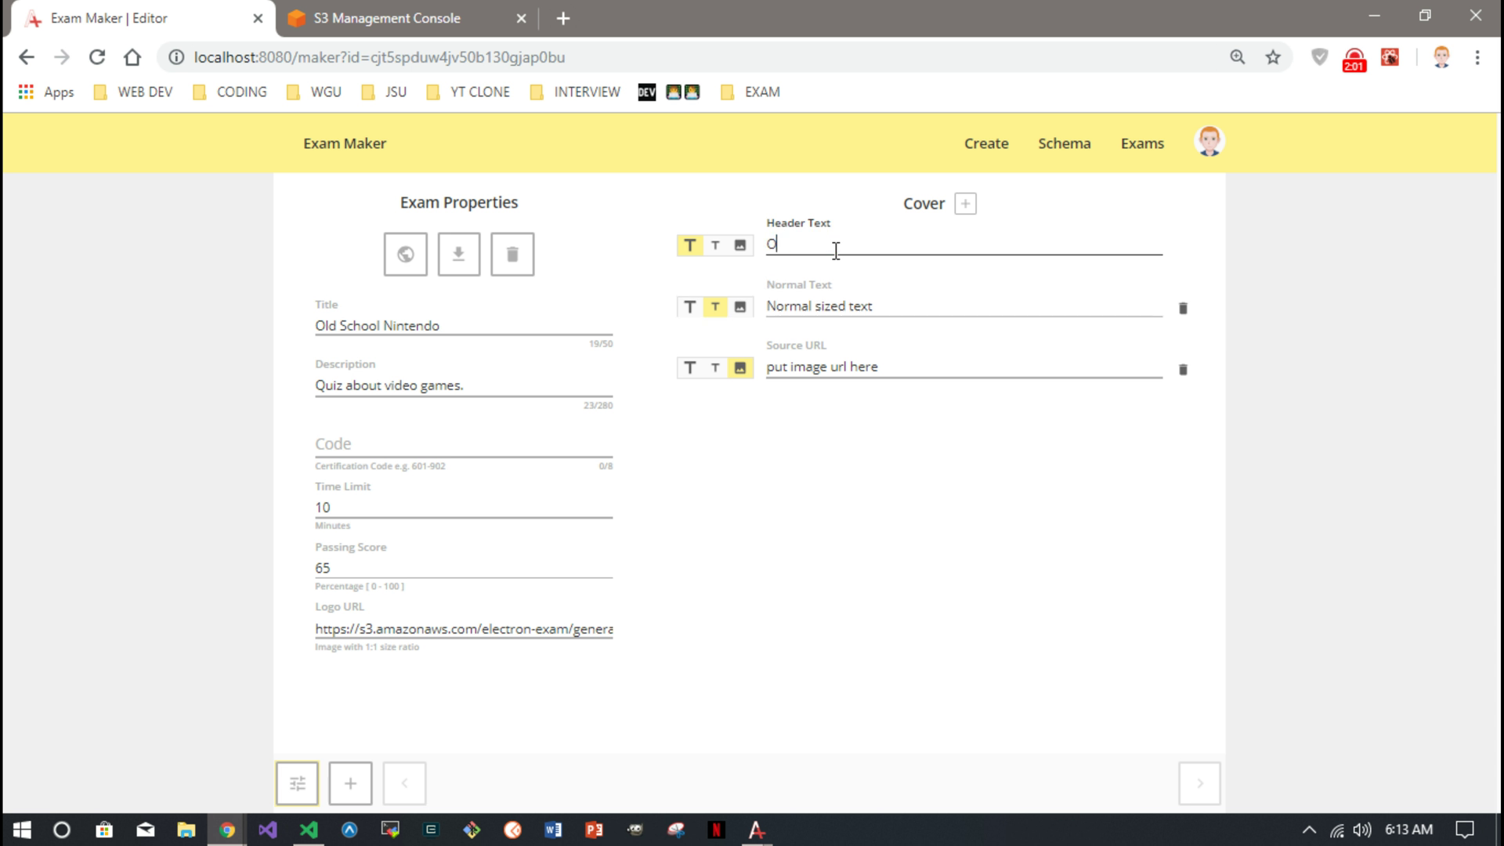
type("ld School Nintendo Quiz")
left_click(1183, 371)
Replace the cover's text rows with the nintendo-2.png image and add a first question.
left_click(1191, 381)
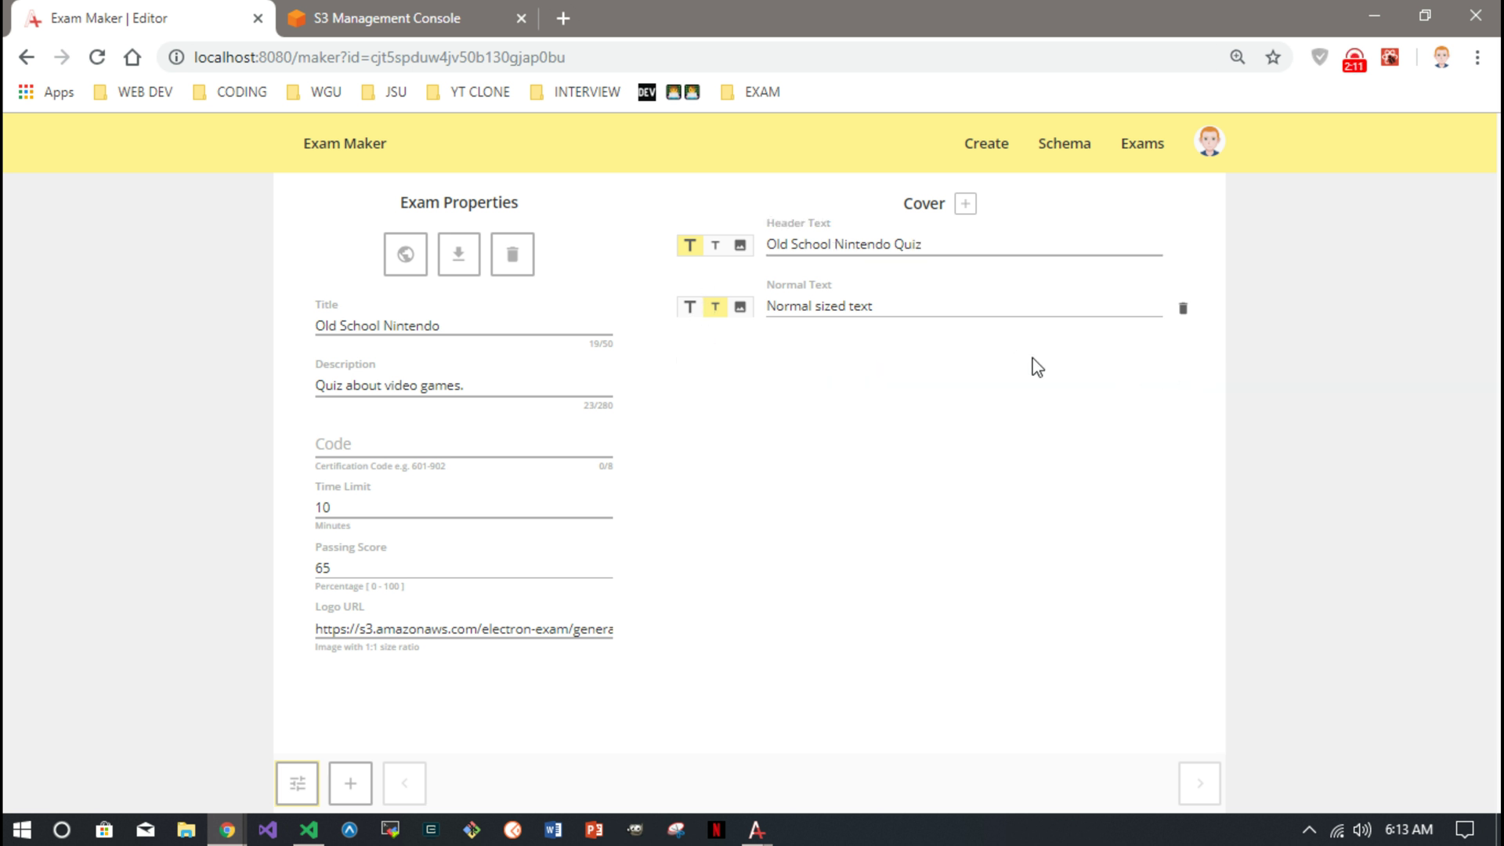
left_click(739, 313)
triple_click(876, 311)
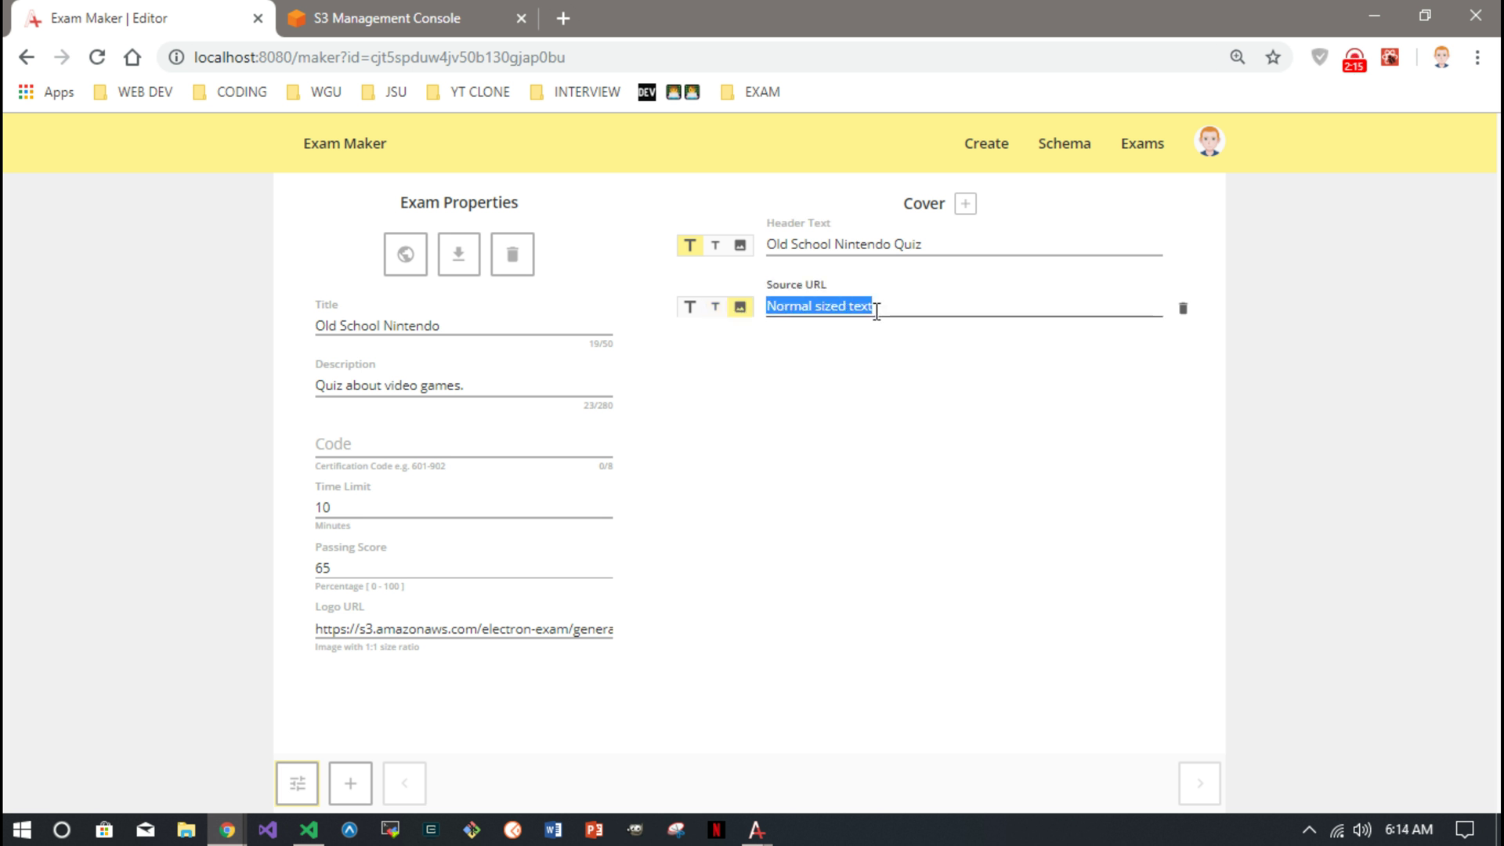
key("ctrl+v")
left_click(872, 446)
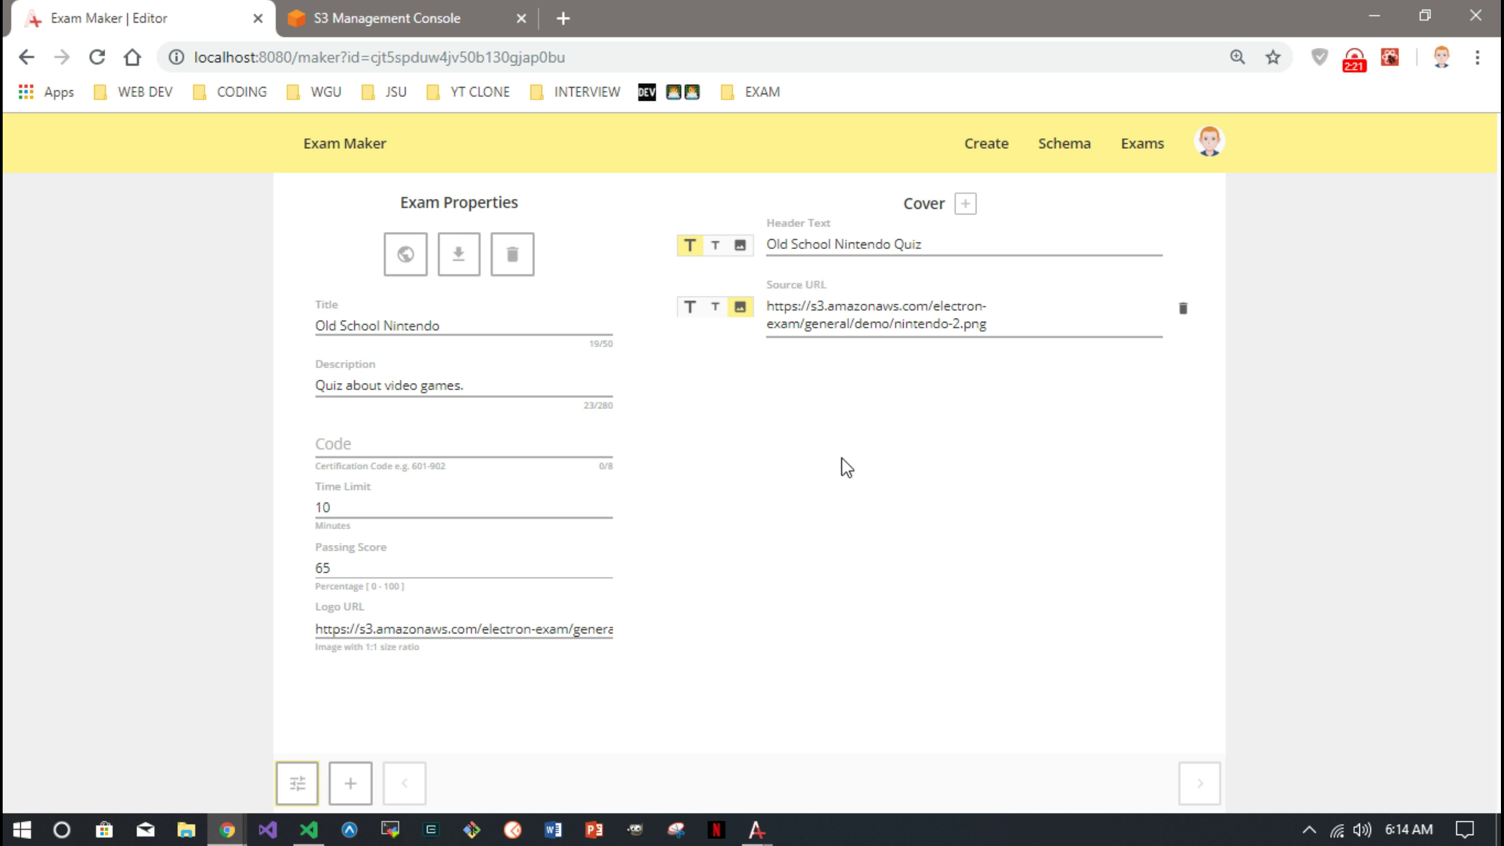
left_click(359, 784)
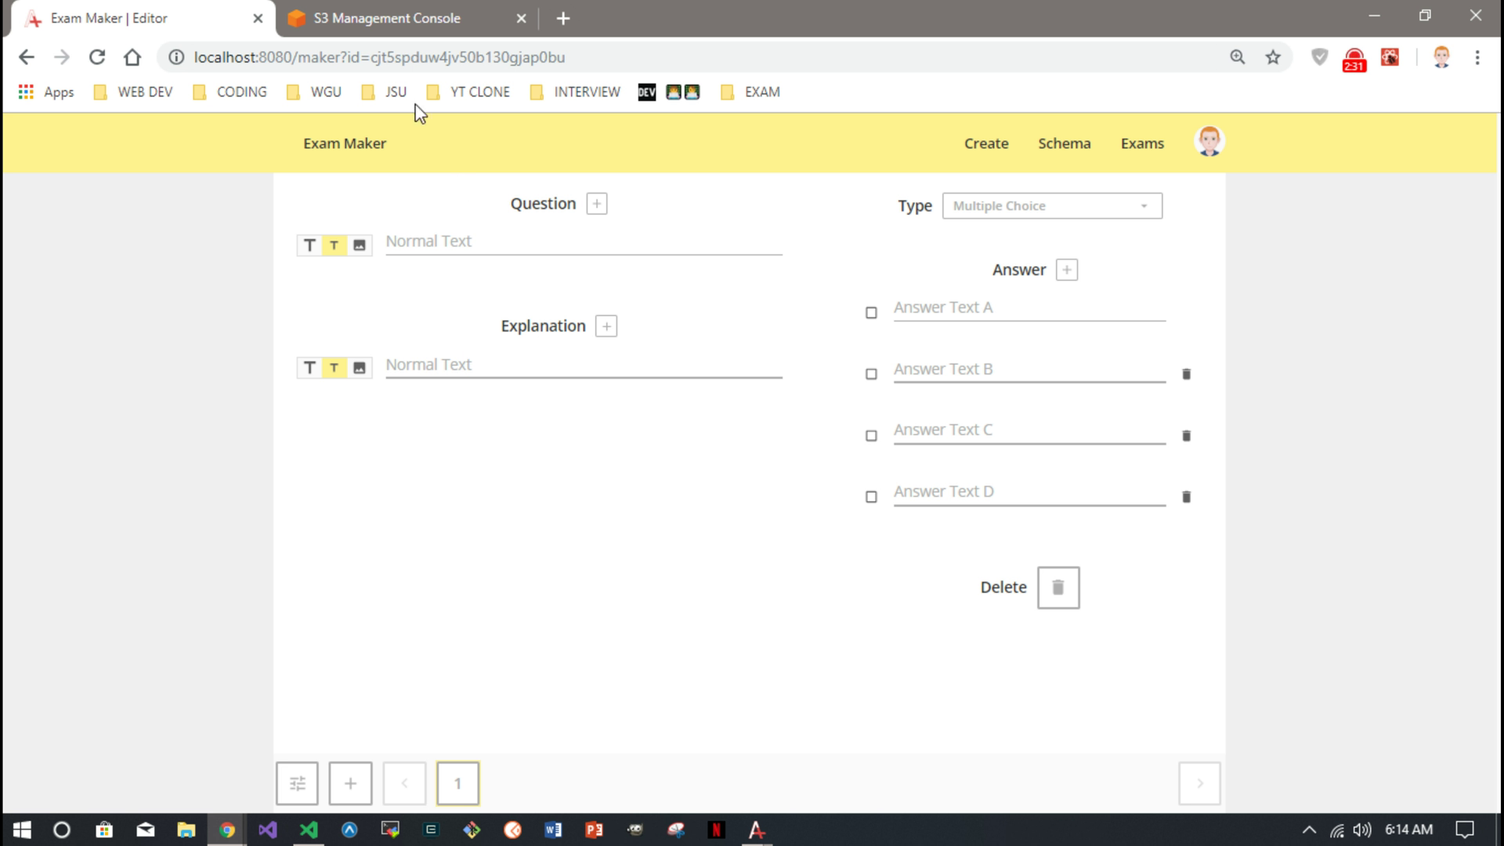
Copy the nintendo-1.jpg object URL from the S3 demo folder and return to question 1.
left_click(376, 18)
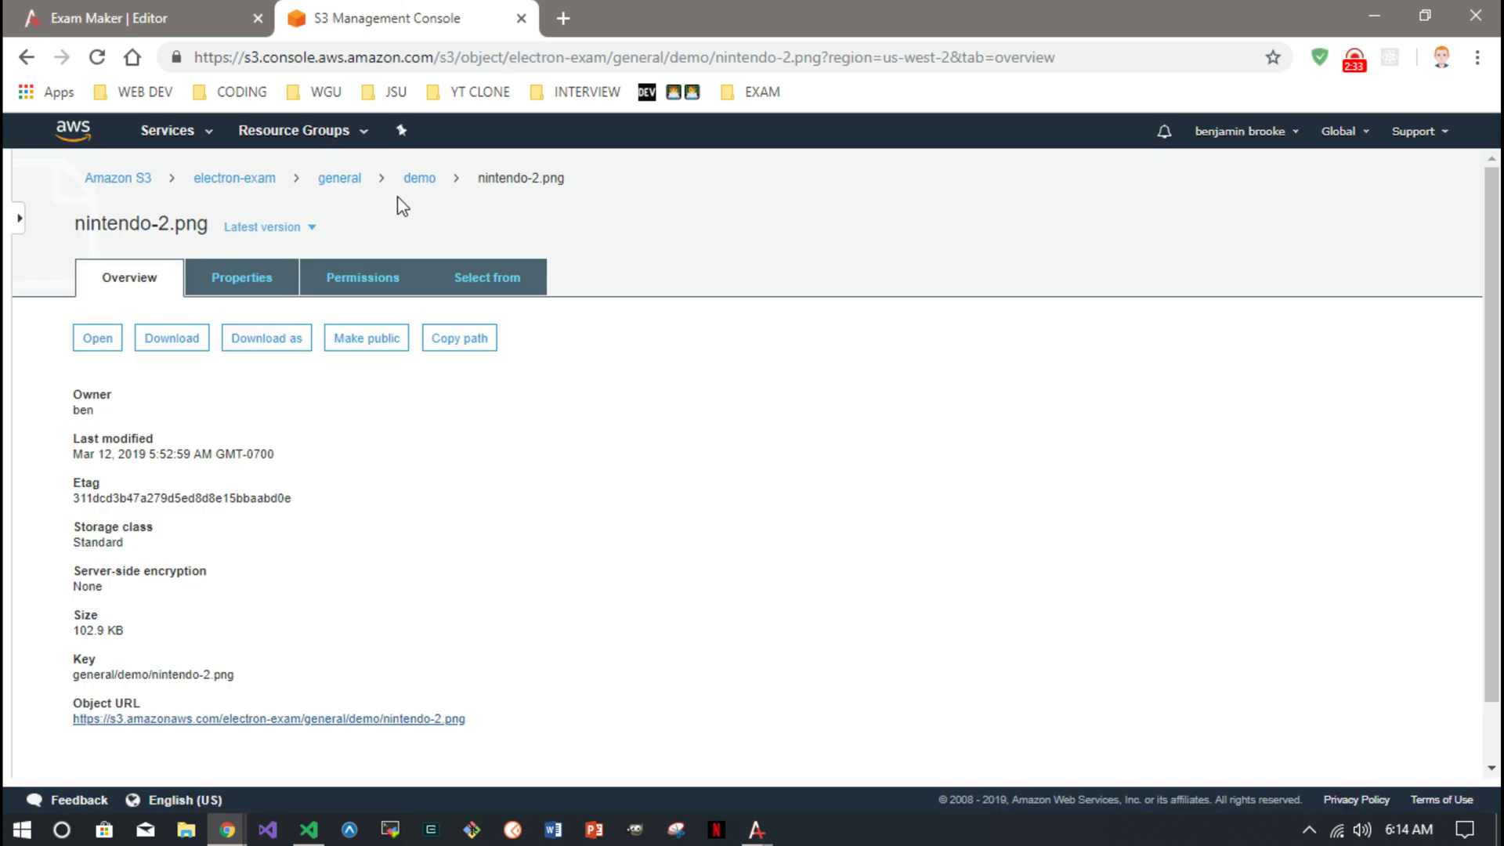
left_click(424, 183)
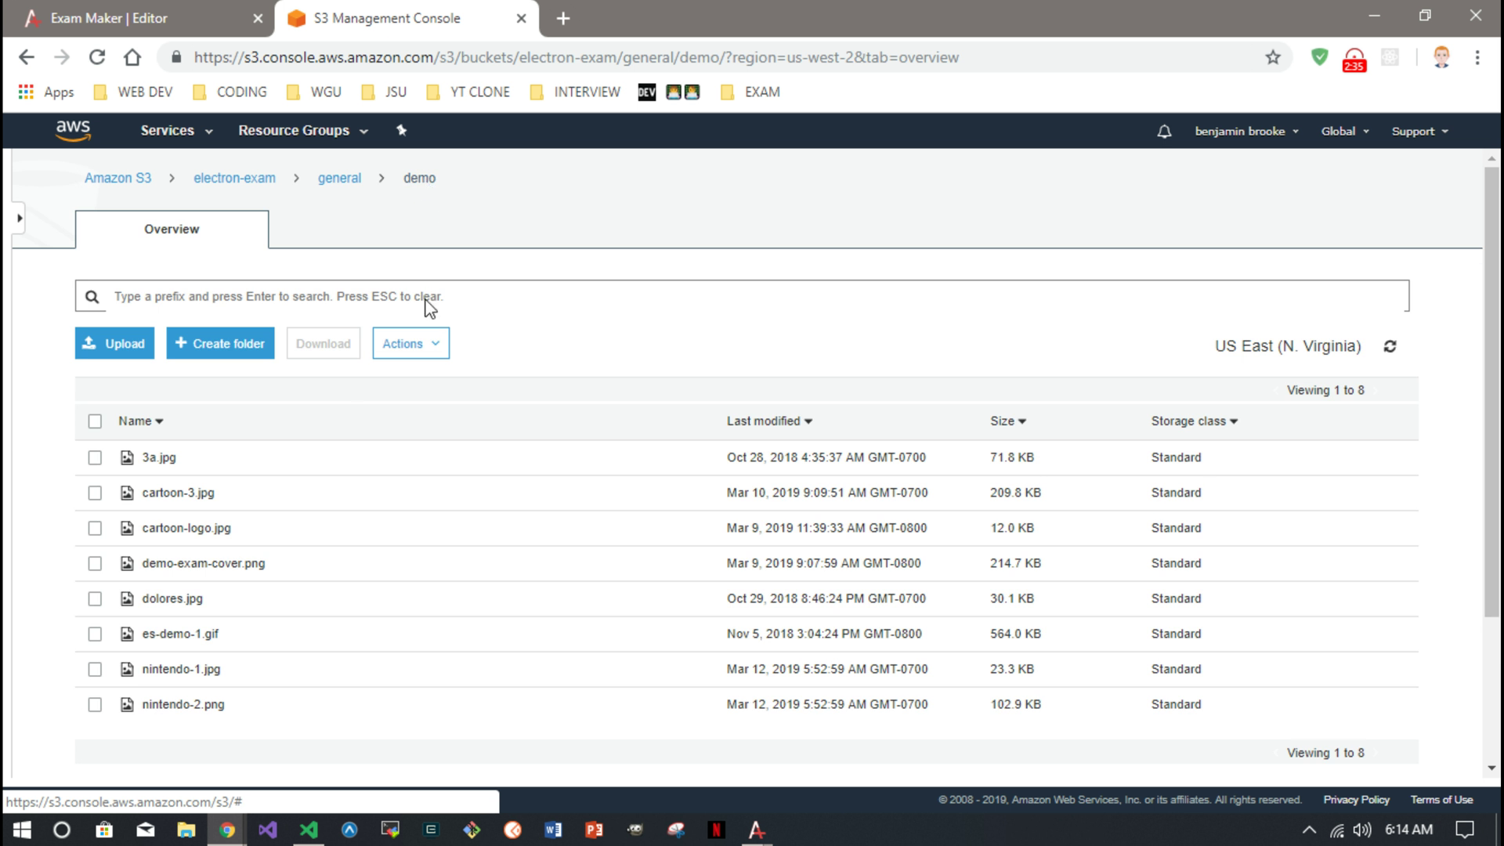
left_click(167, 670)
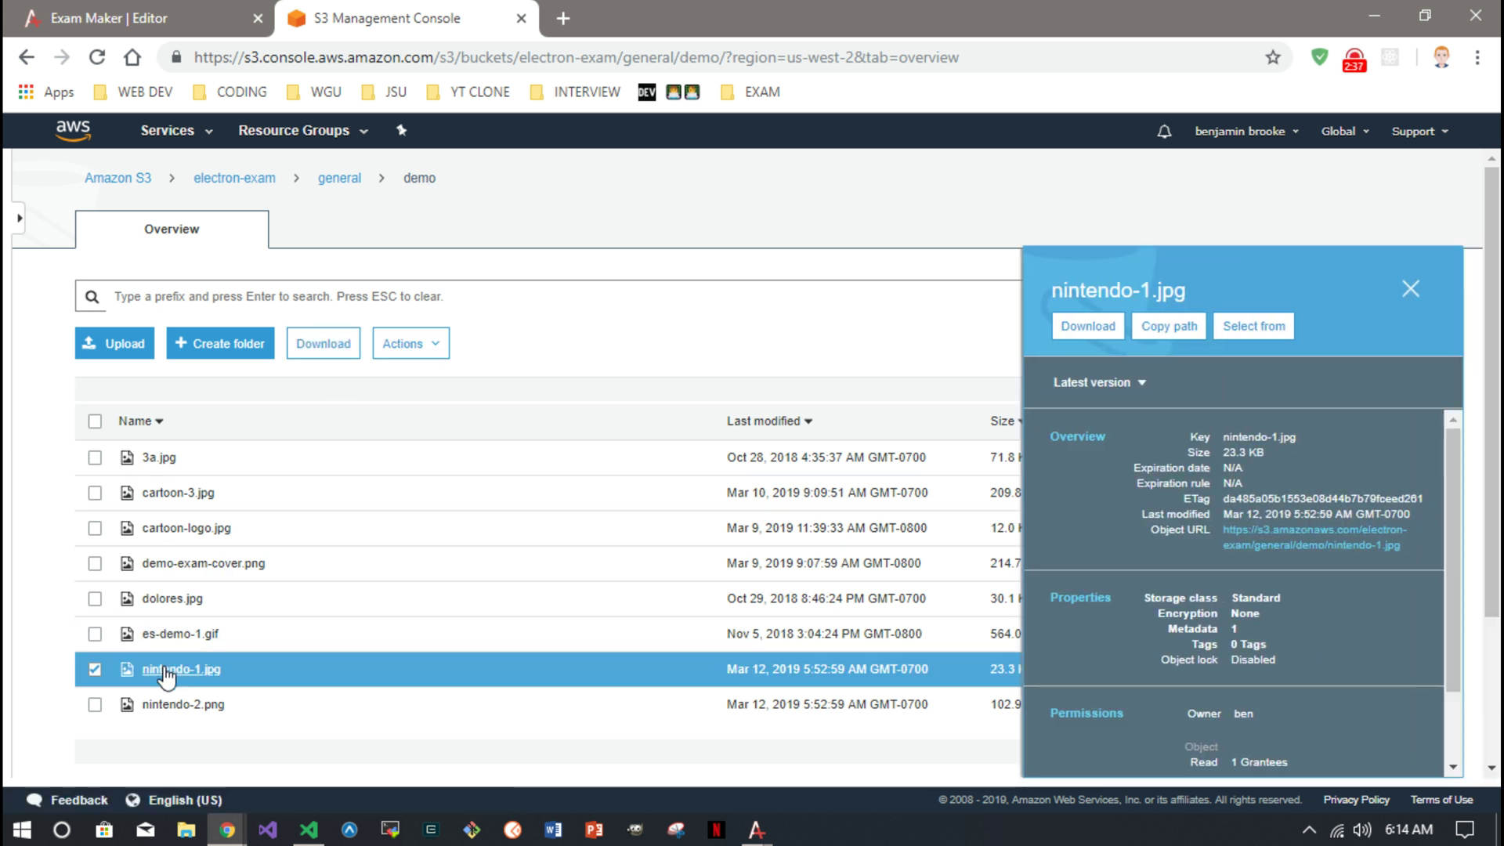
left_click(167, 671)
right_click(197, 737)
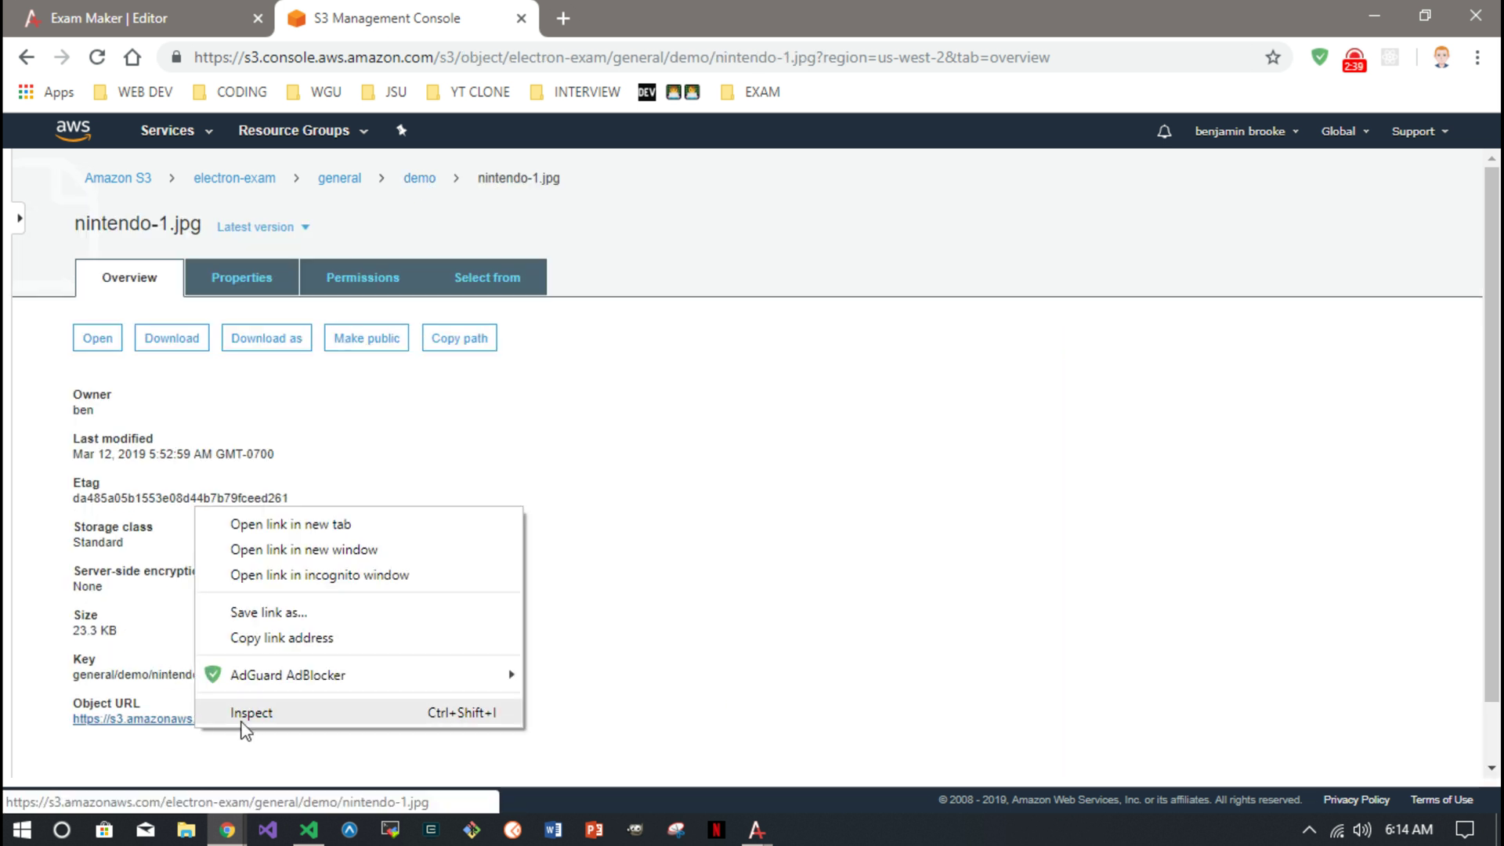
left_click(251, 644)
left_click(160, 23)
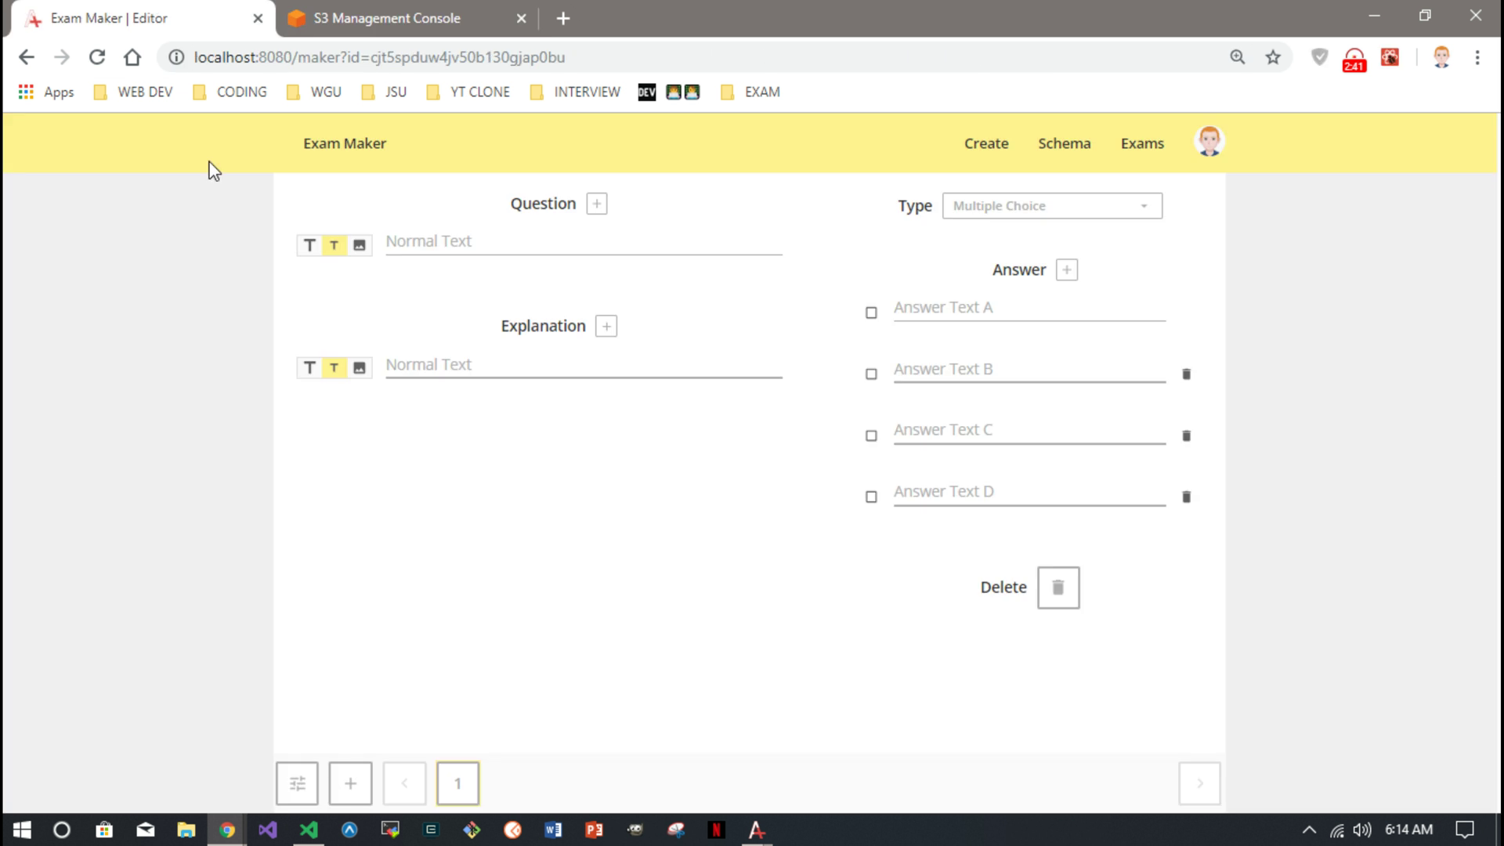
left_click(435, 242)
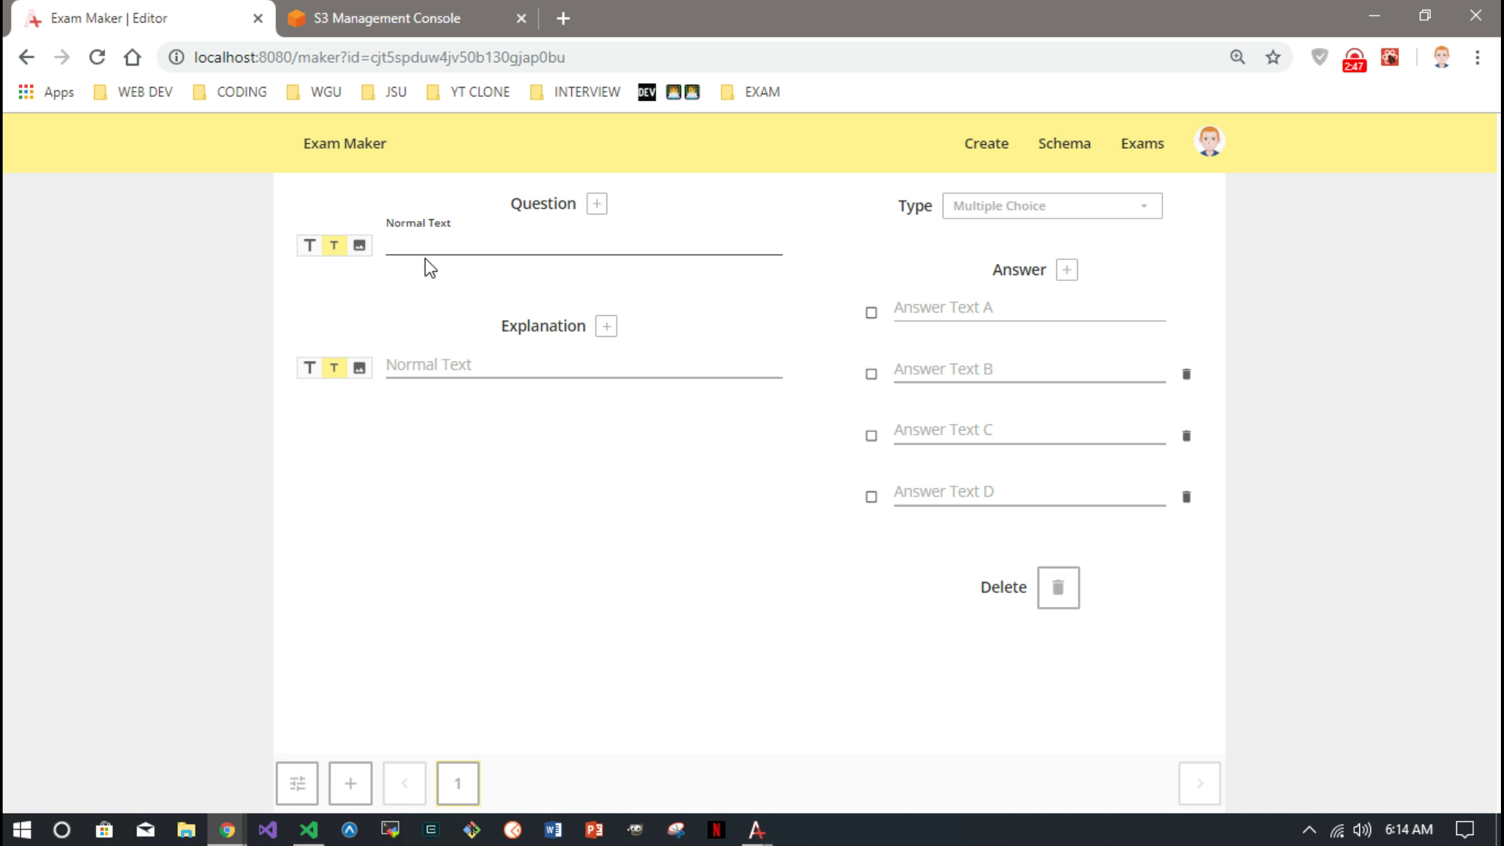
Write question 1 as 'Who are the guys in this photo ?' with the nintendo-1.jpg image below.
type("Who are the guys in")
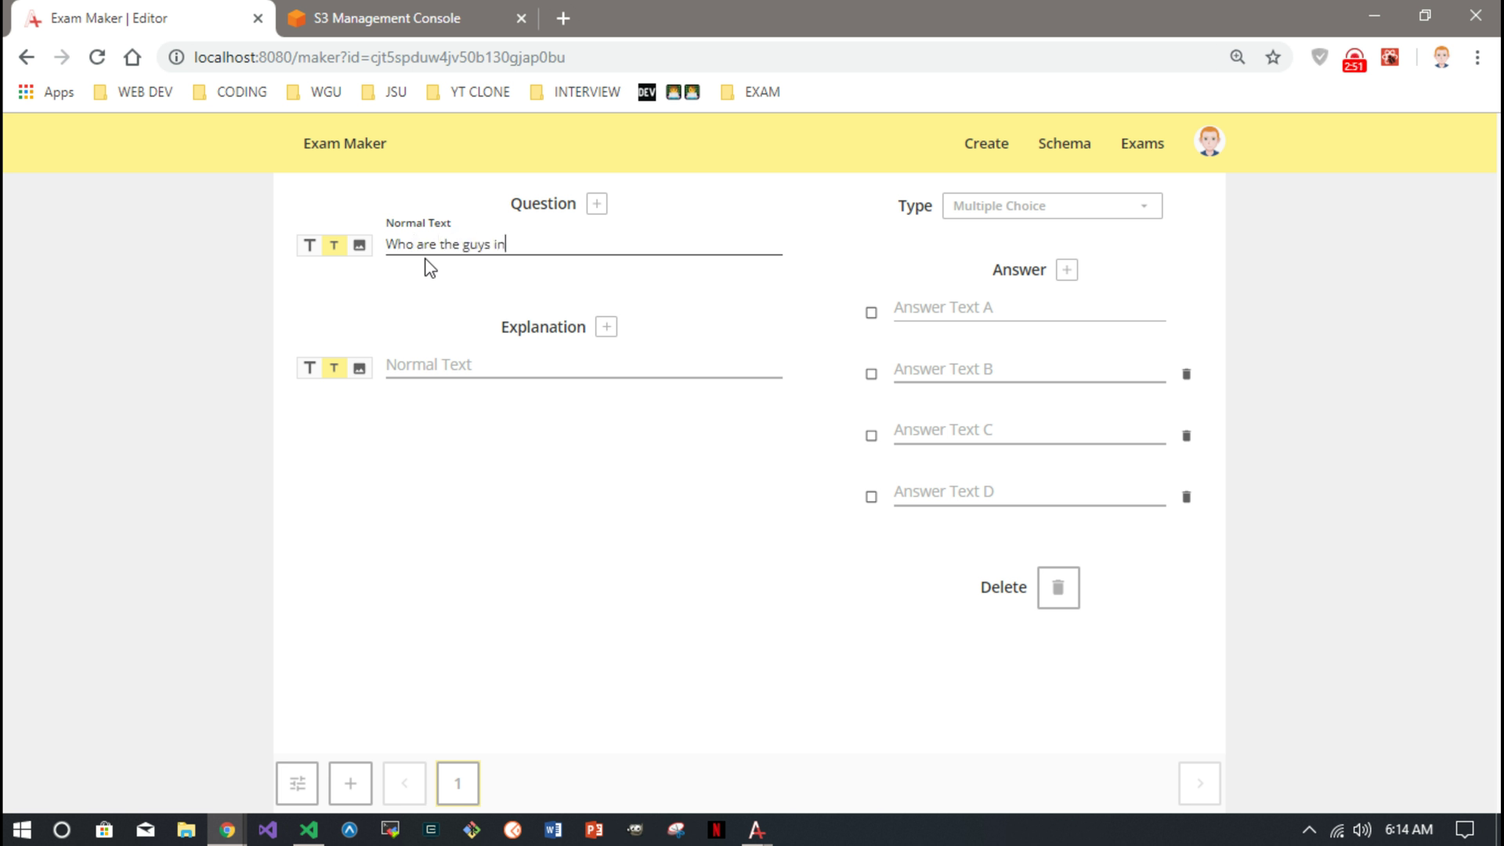
type(" this photo ?")
left_click(597, 204)
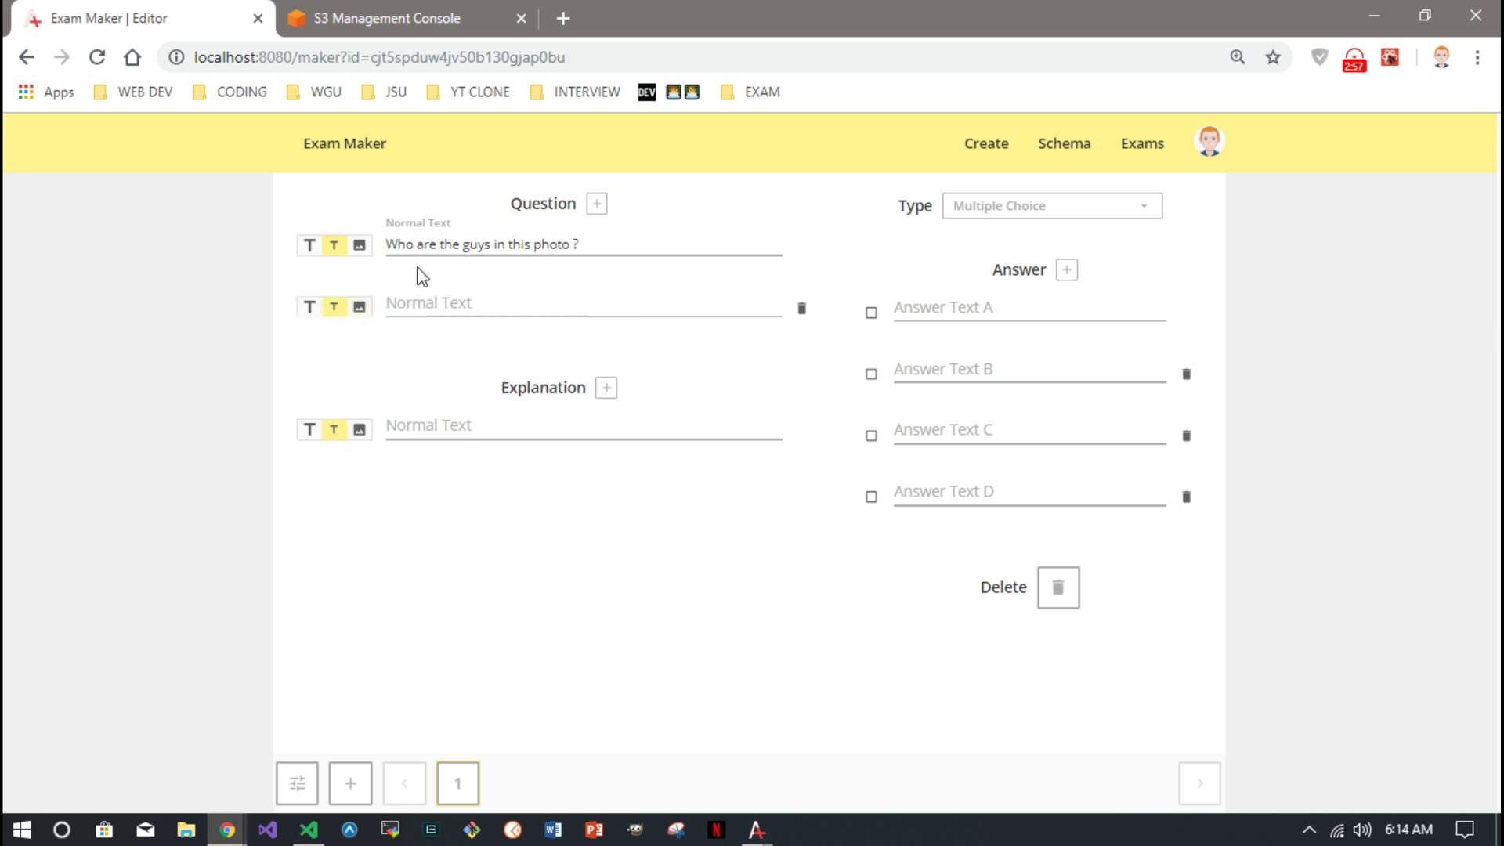
left_click(356, 309)
left_click(455, 307)
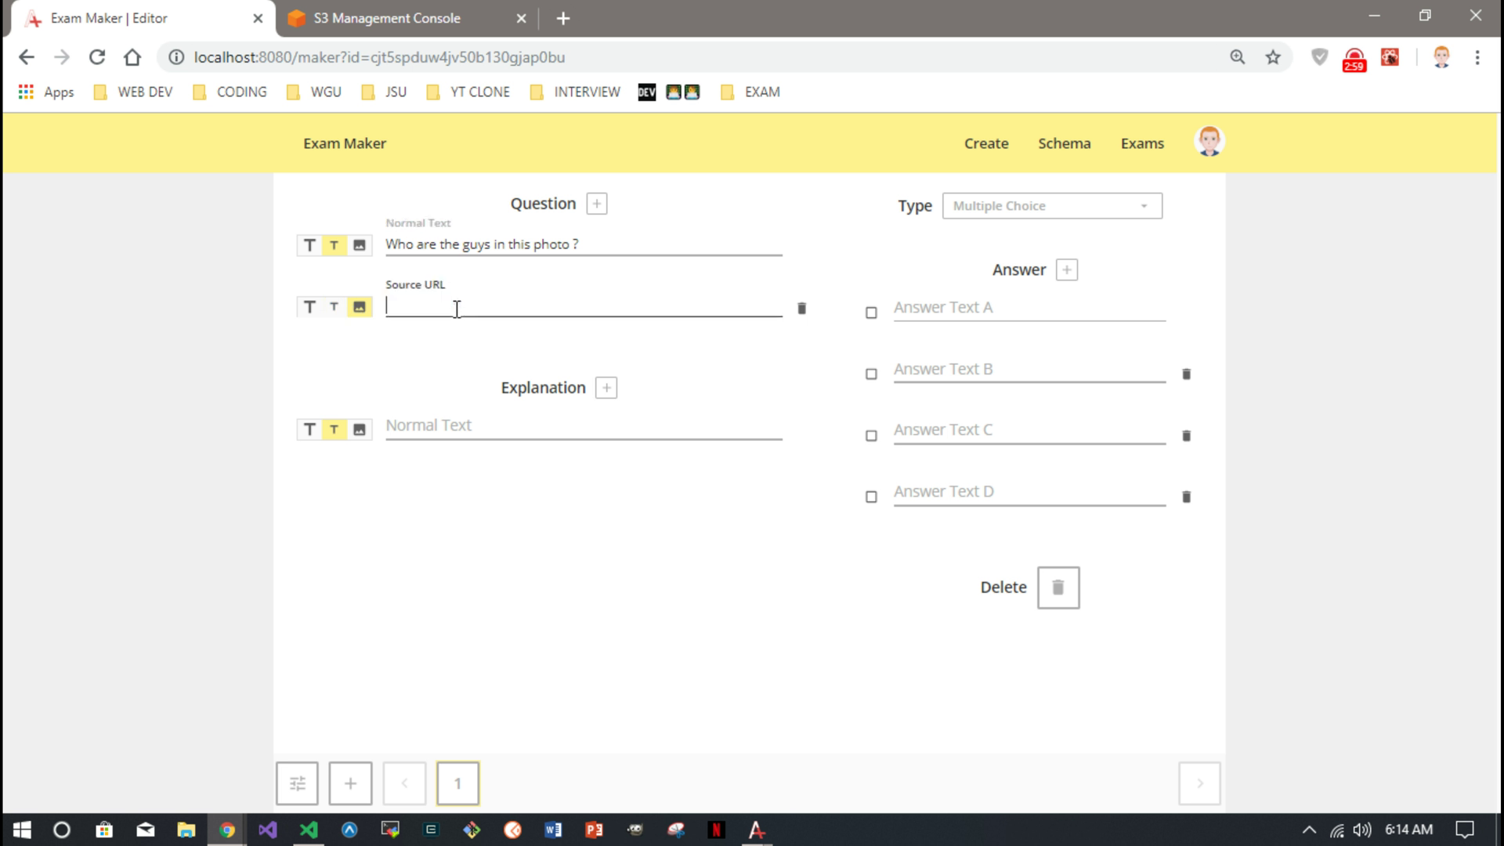
key("ctrl+v")
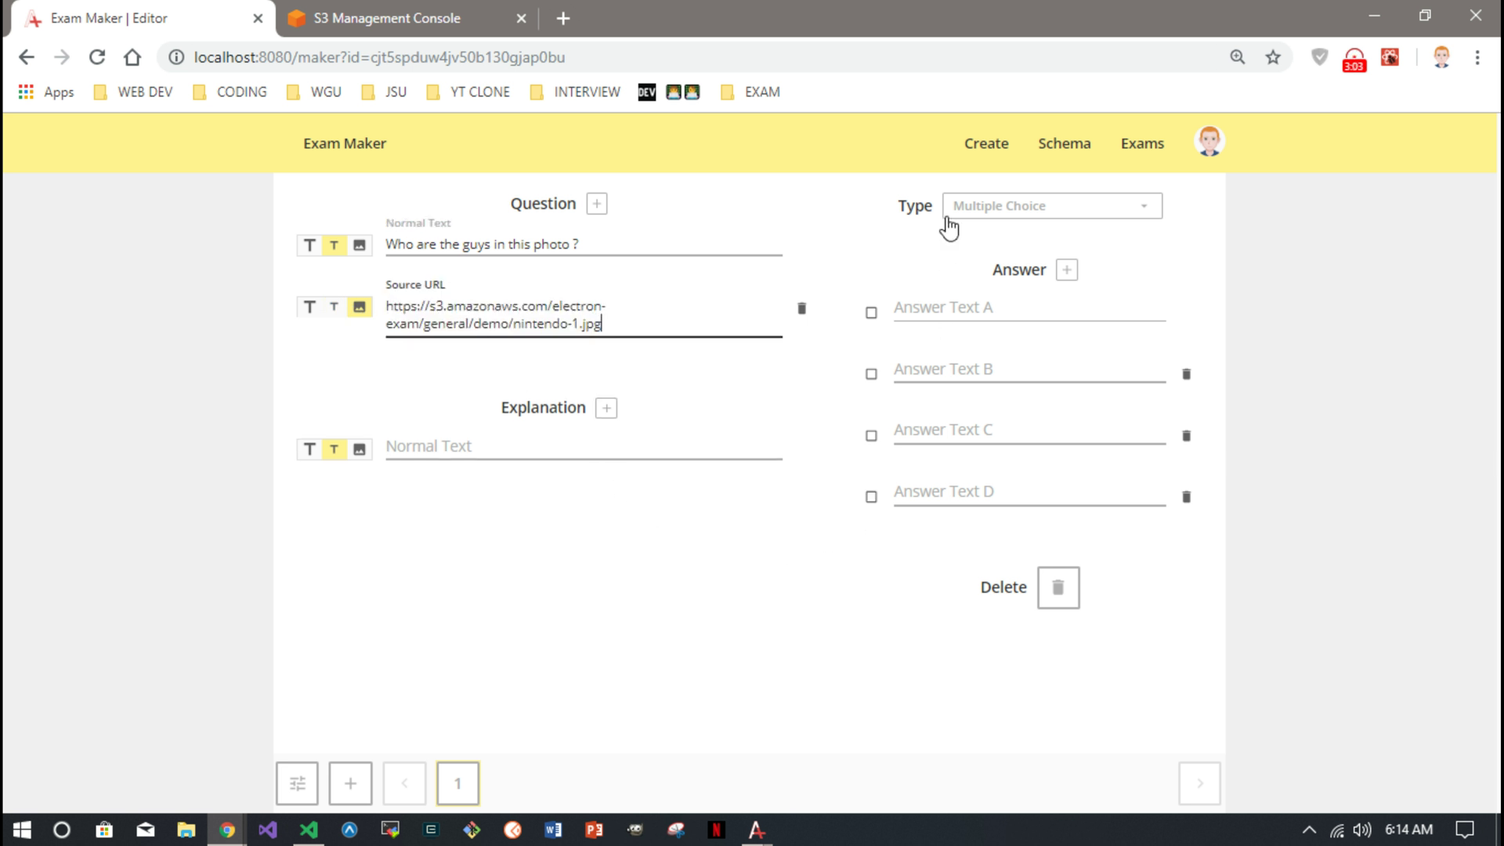
left_click(991, 223)
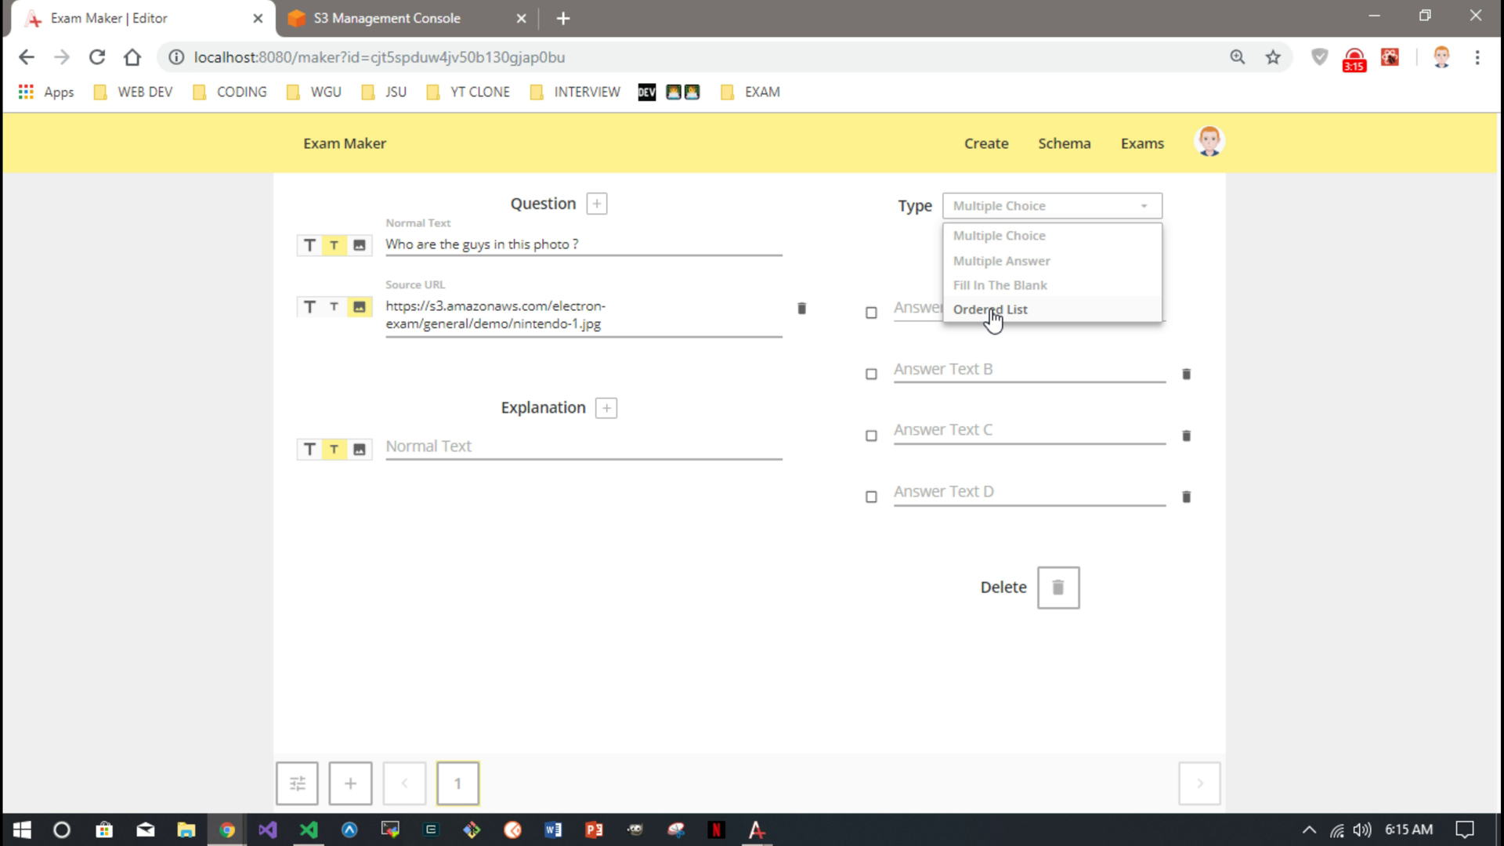
Close the question type list, leaving question 1 as Multiple Choice.
left_click(900, 247)
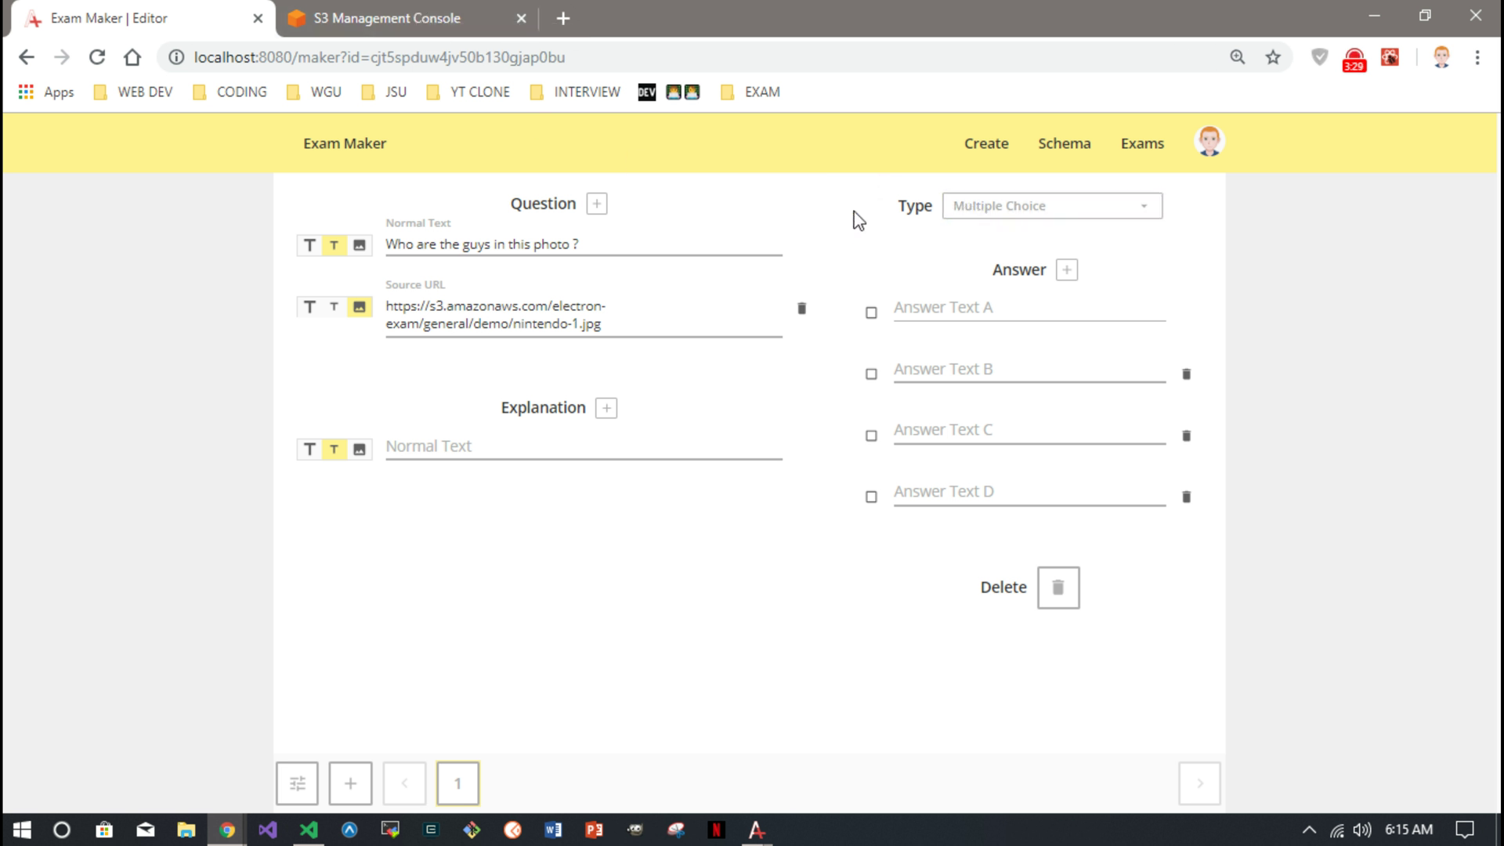
Make question 1 Multiple Answer and view the nintendo-1.jpg image in S3.
left_click(1000, 219)
left_click(998, 258)
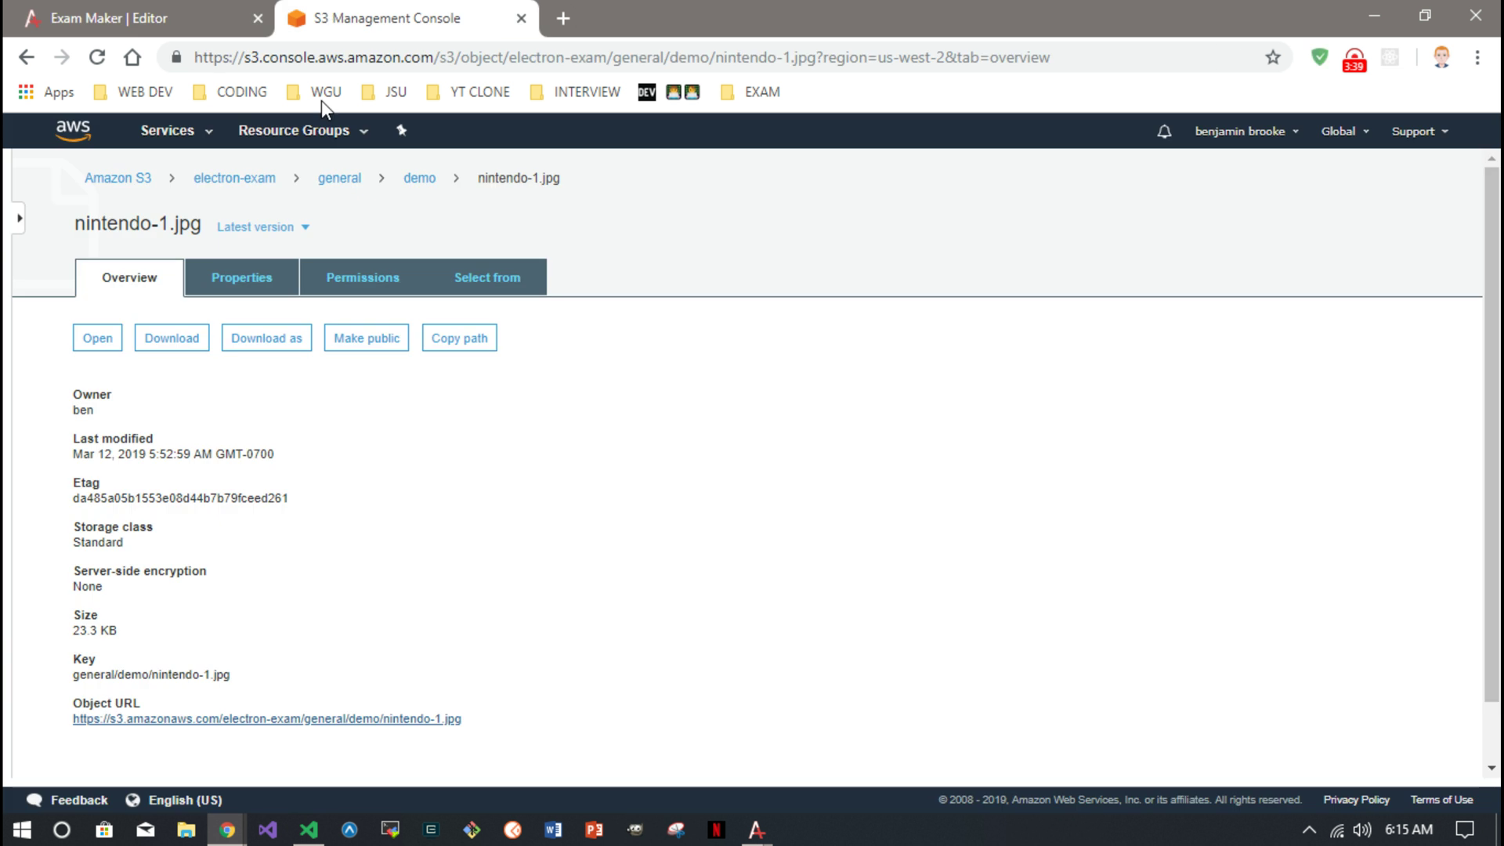
left_click(317, 18)
left_click(207, 719)
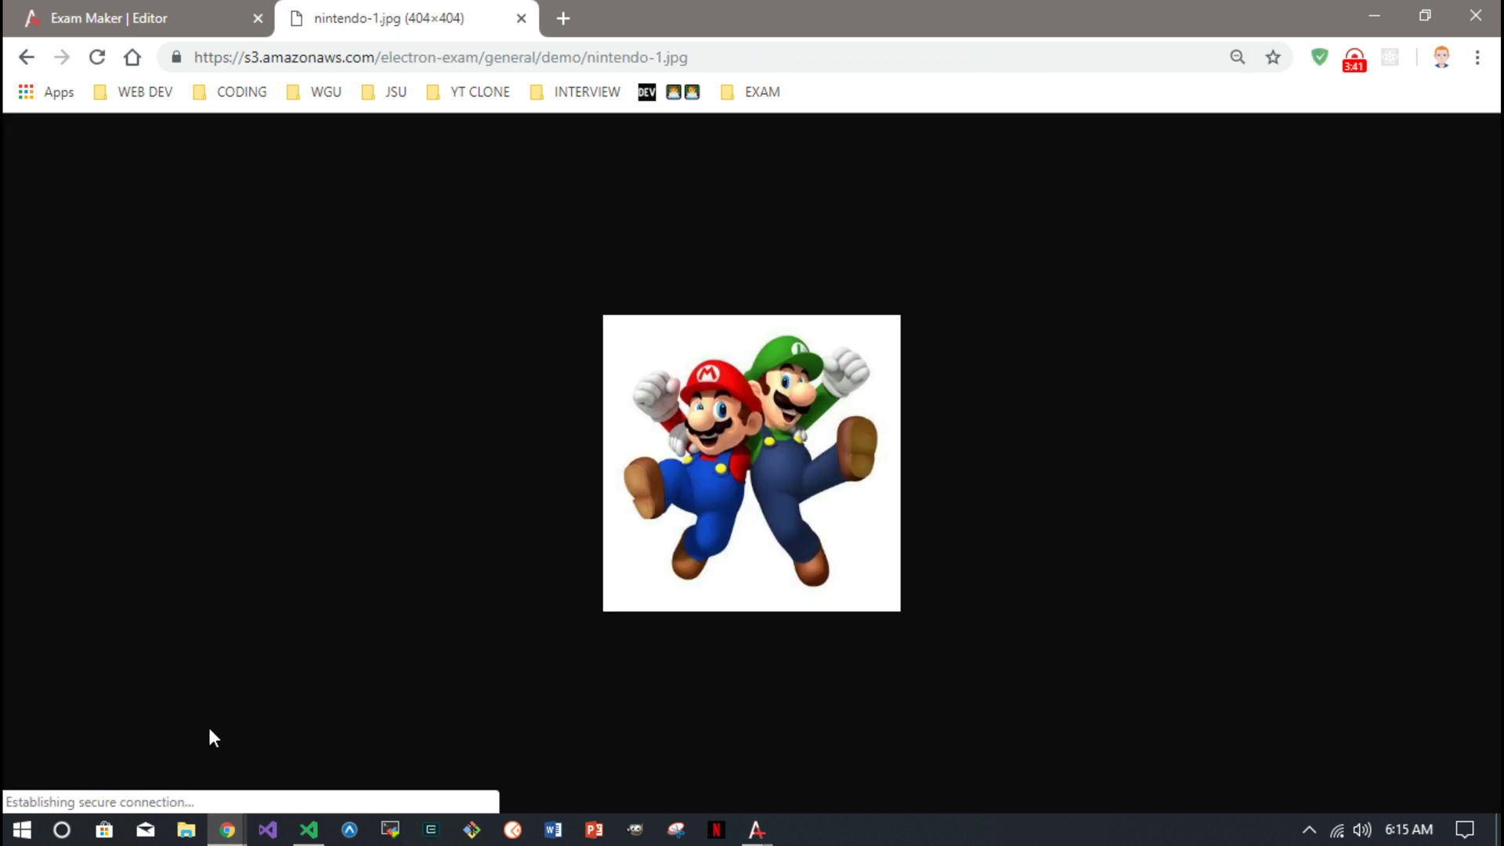
left_click(187, 14)
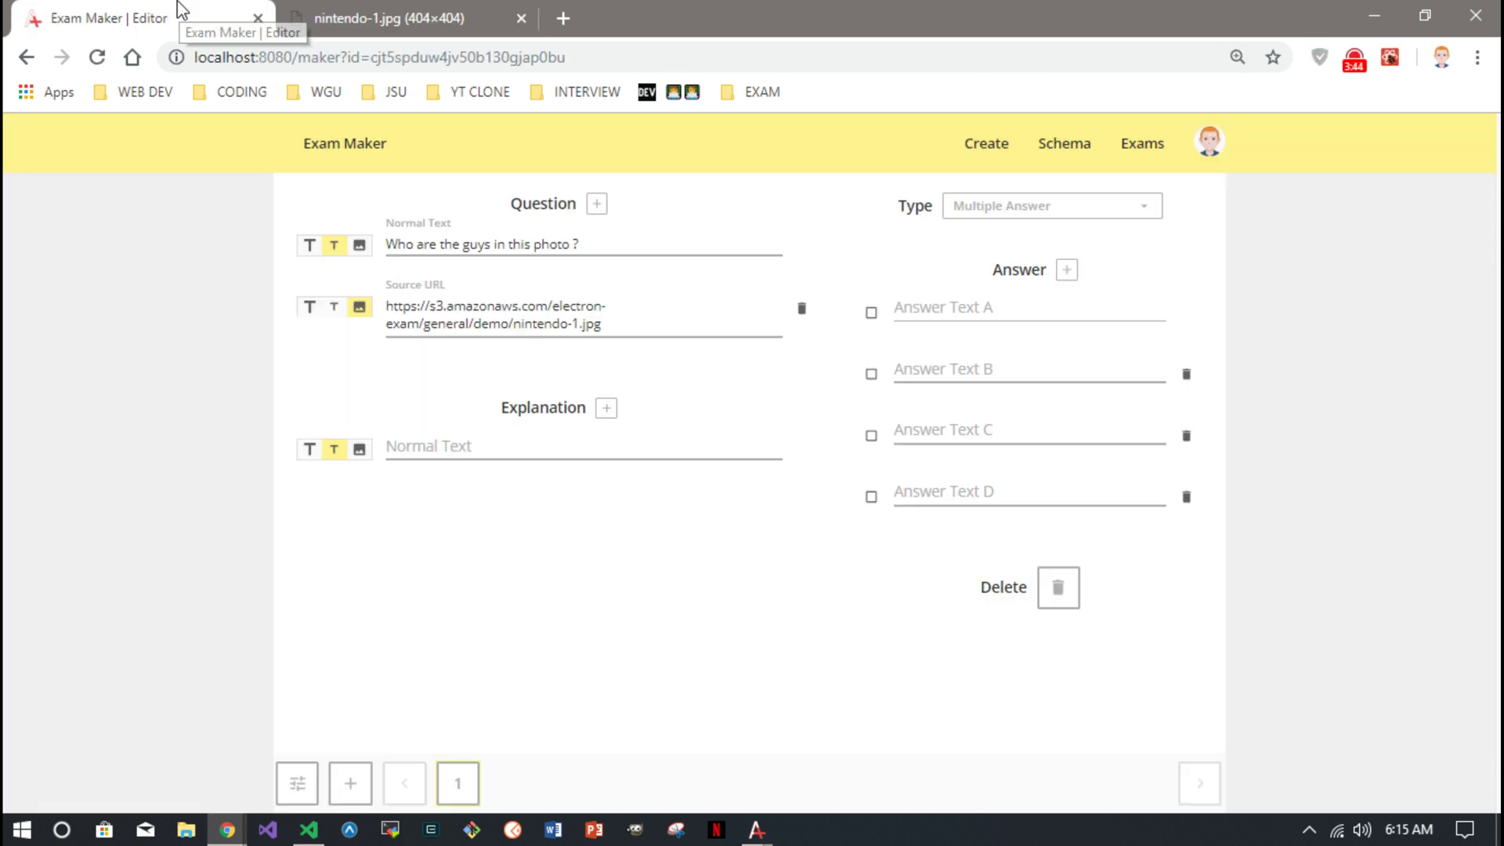
Add a fifth answer and fill answers A–E with Mario, Yoshi, Ryu, Luigi and Link.
left_click(1066, 271)
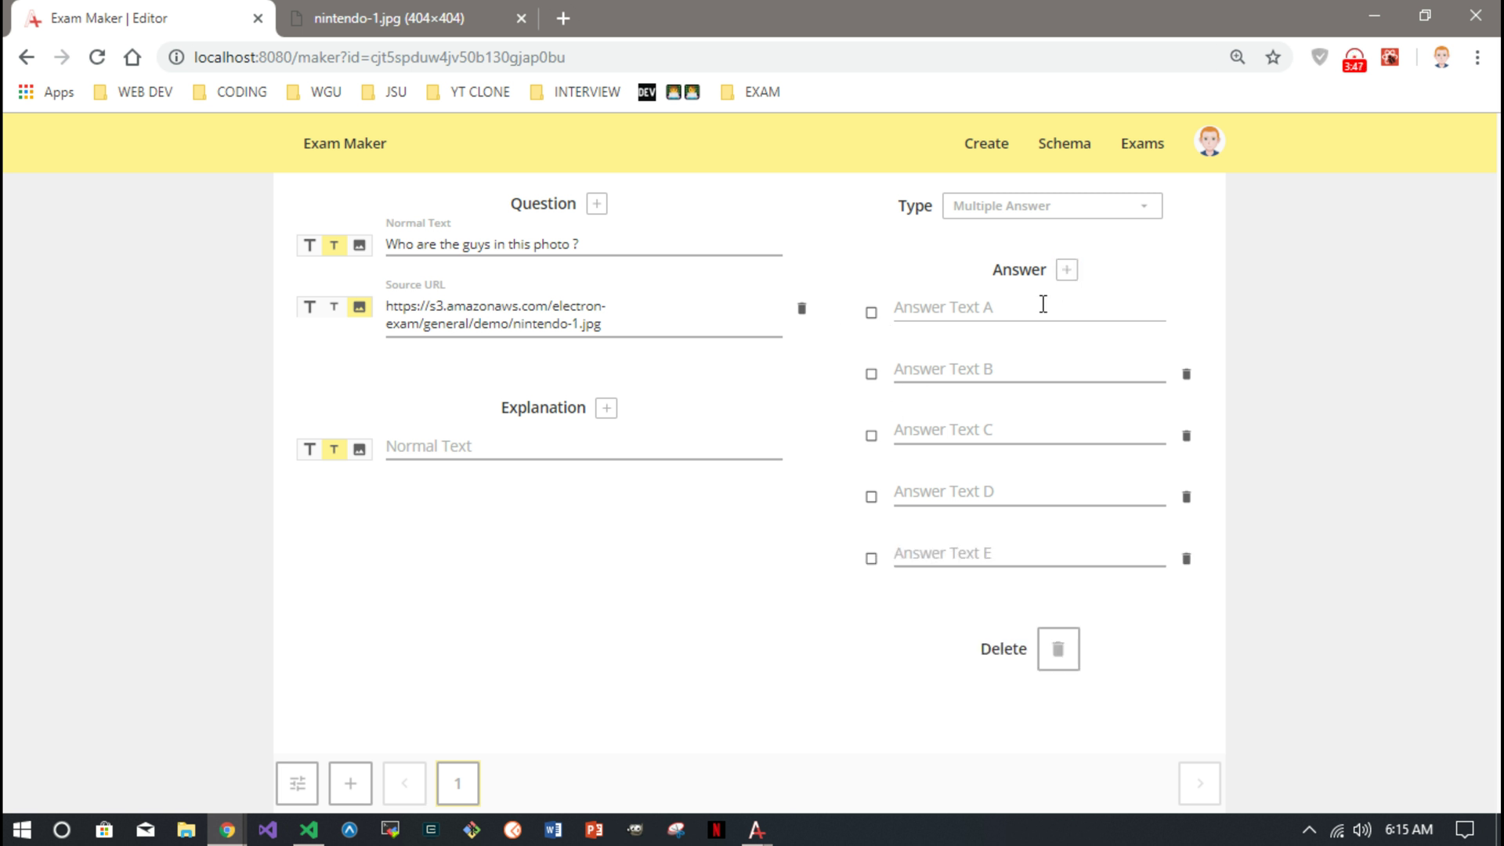
left_click(980, 316)
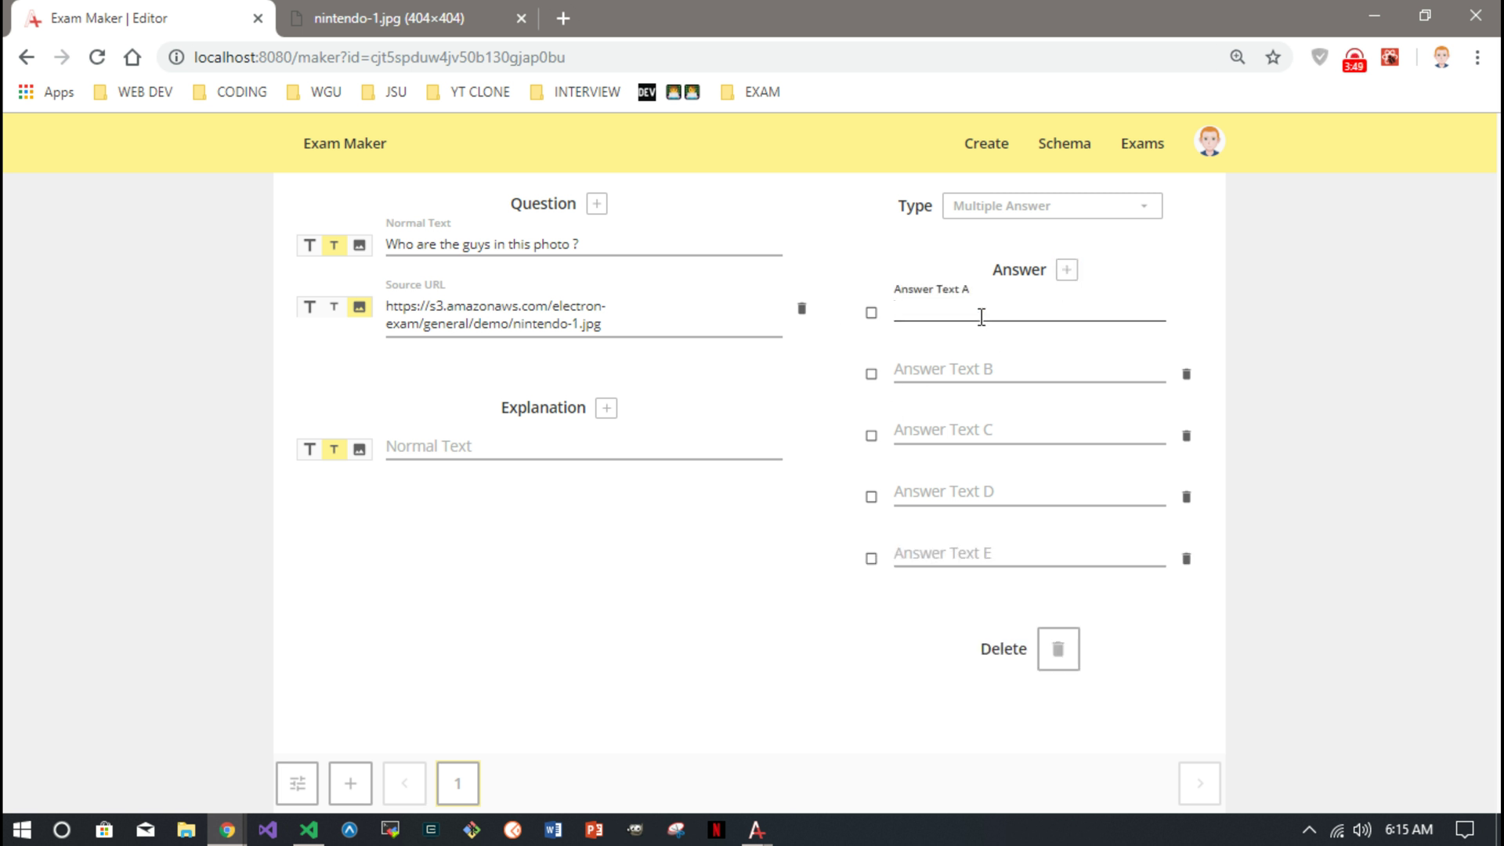
type("Mario")
key("Tab")
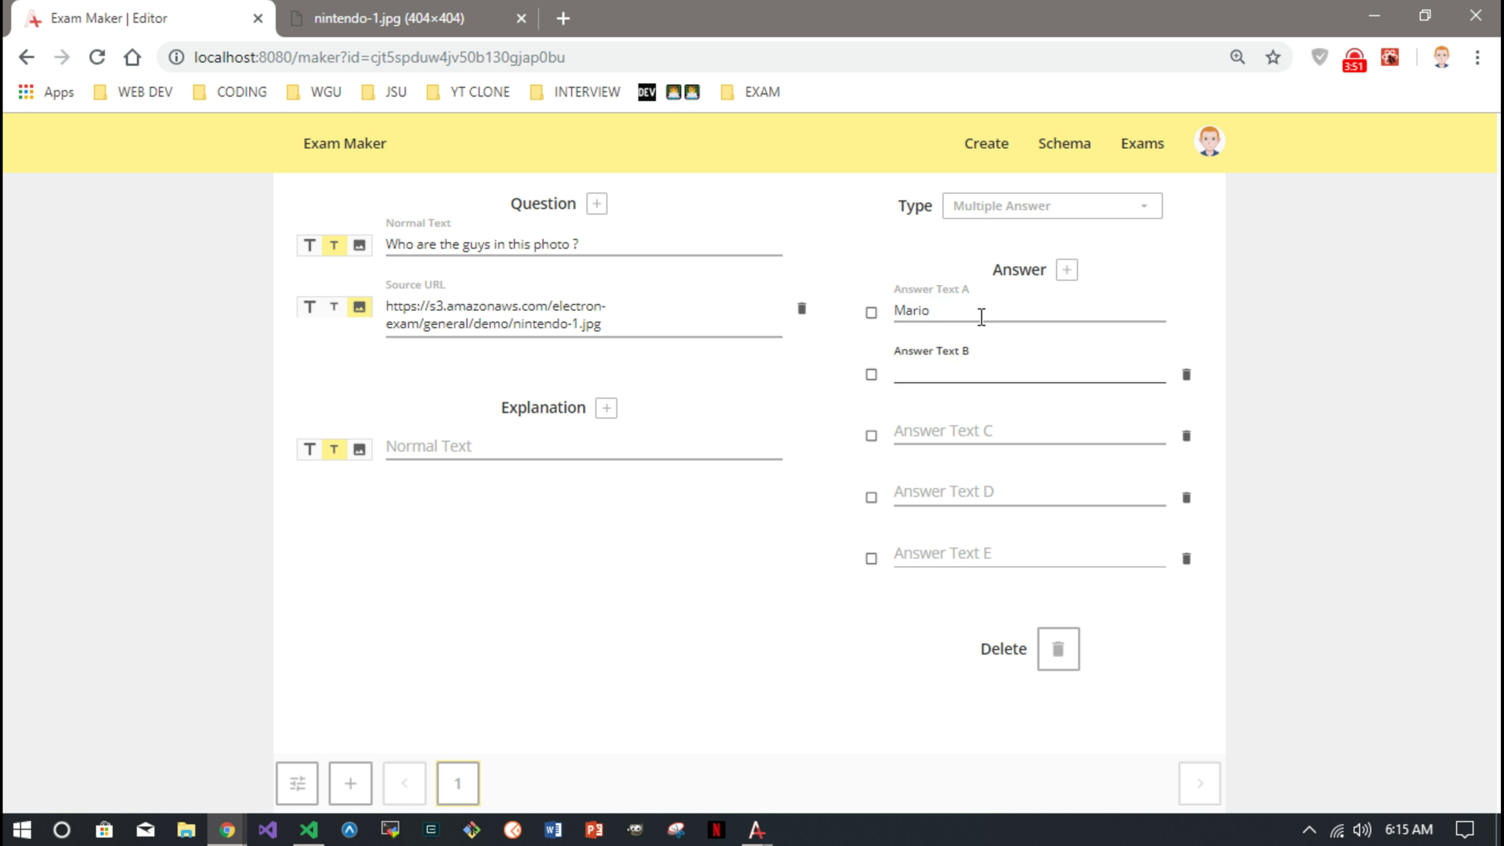
type("Yoshi")
key("Tab")
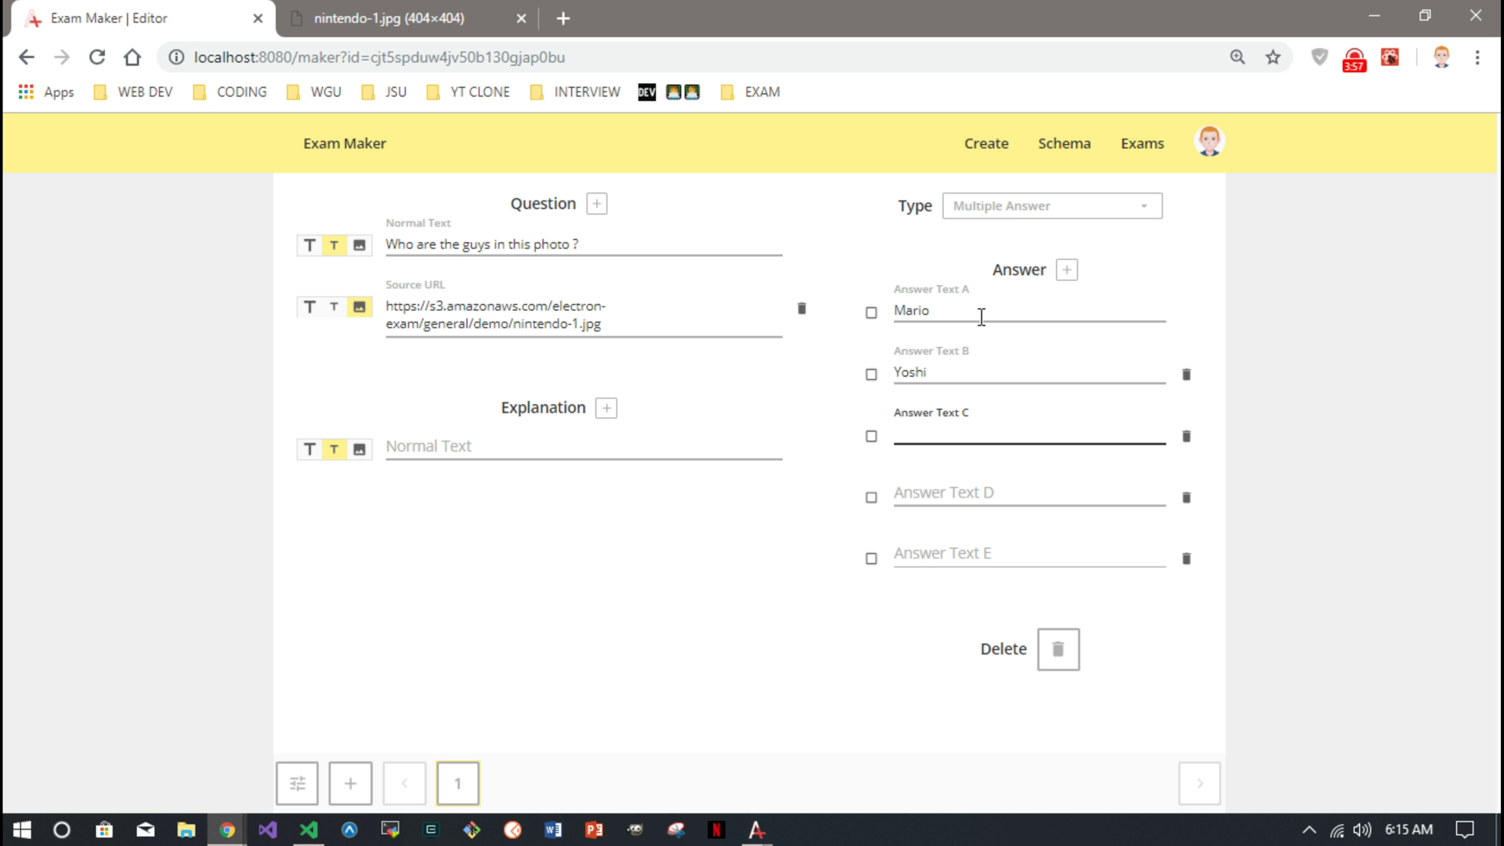
type("Ryu")
key("Tab")
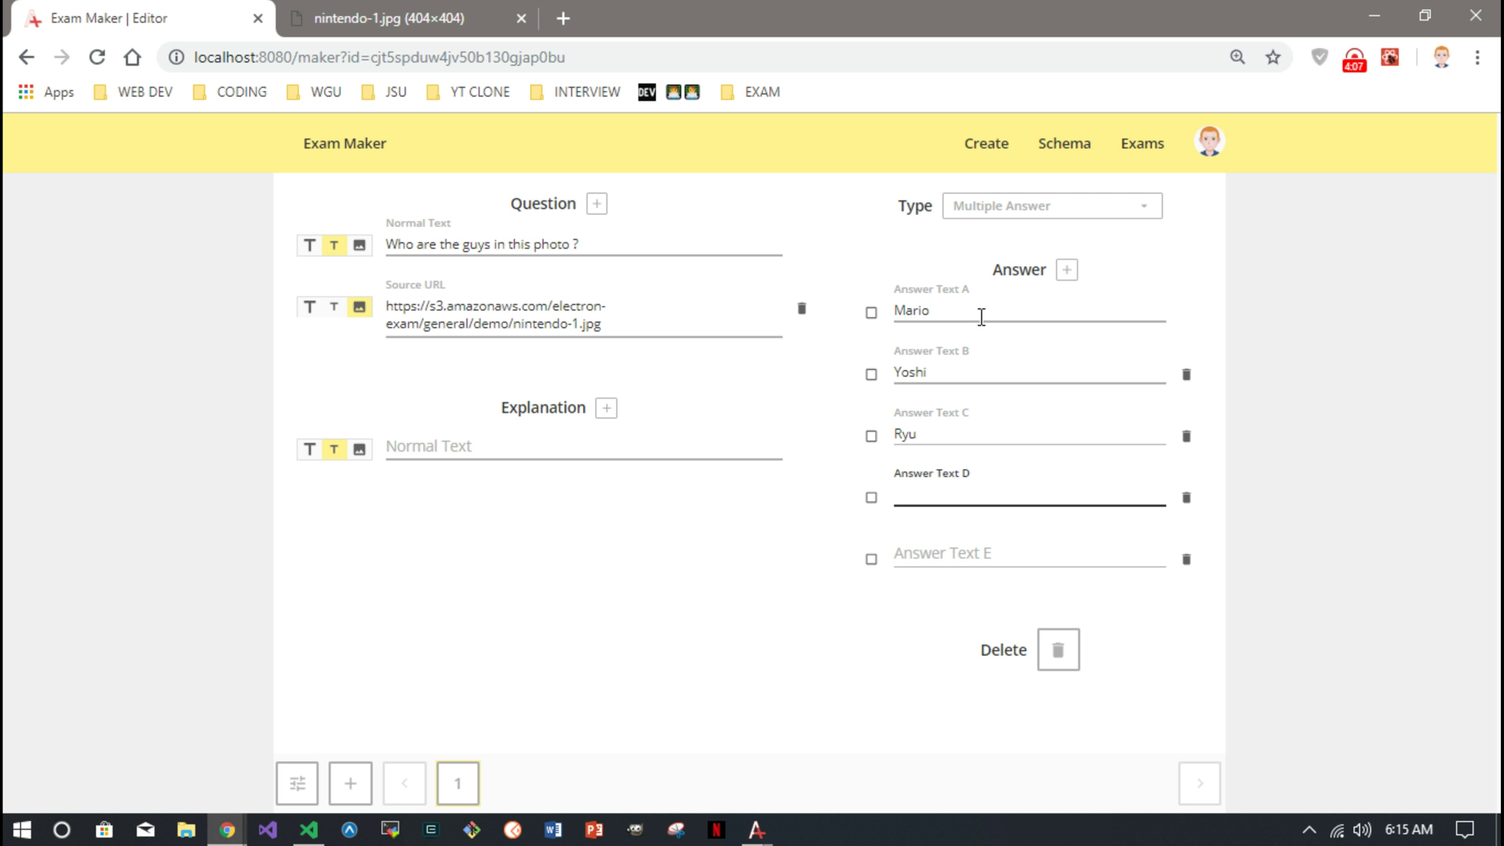
type("Luigi")
key("Tab")
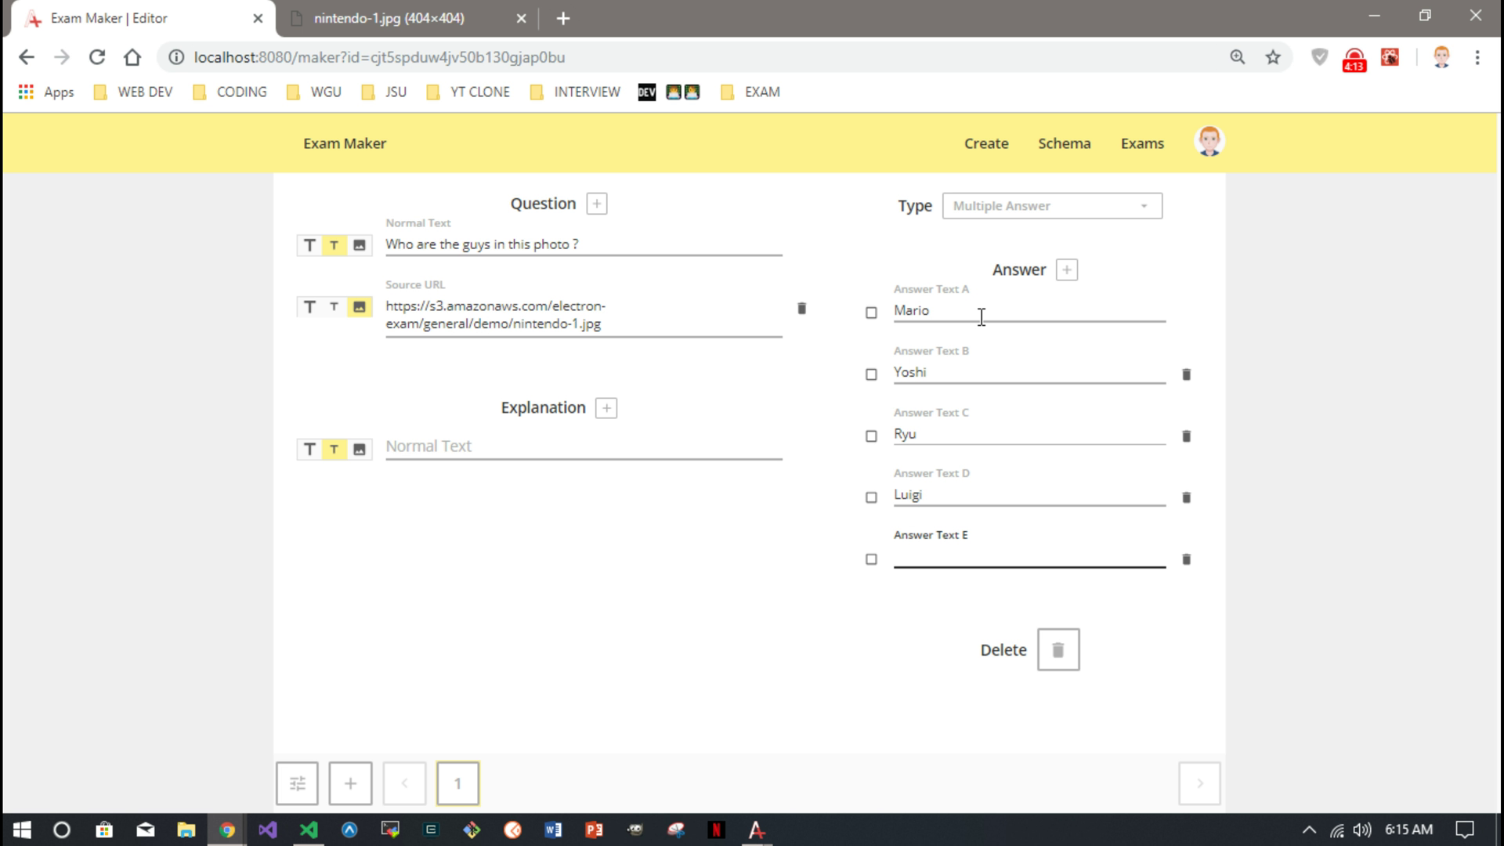
type("Link")
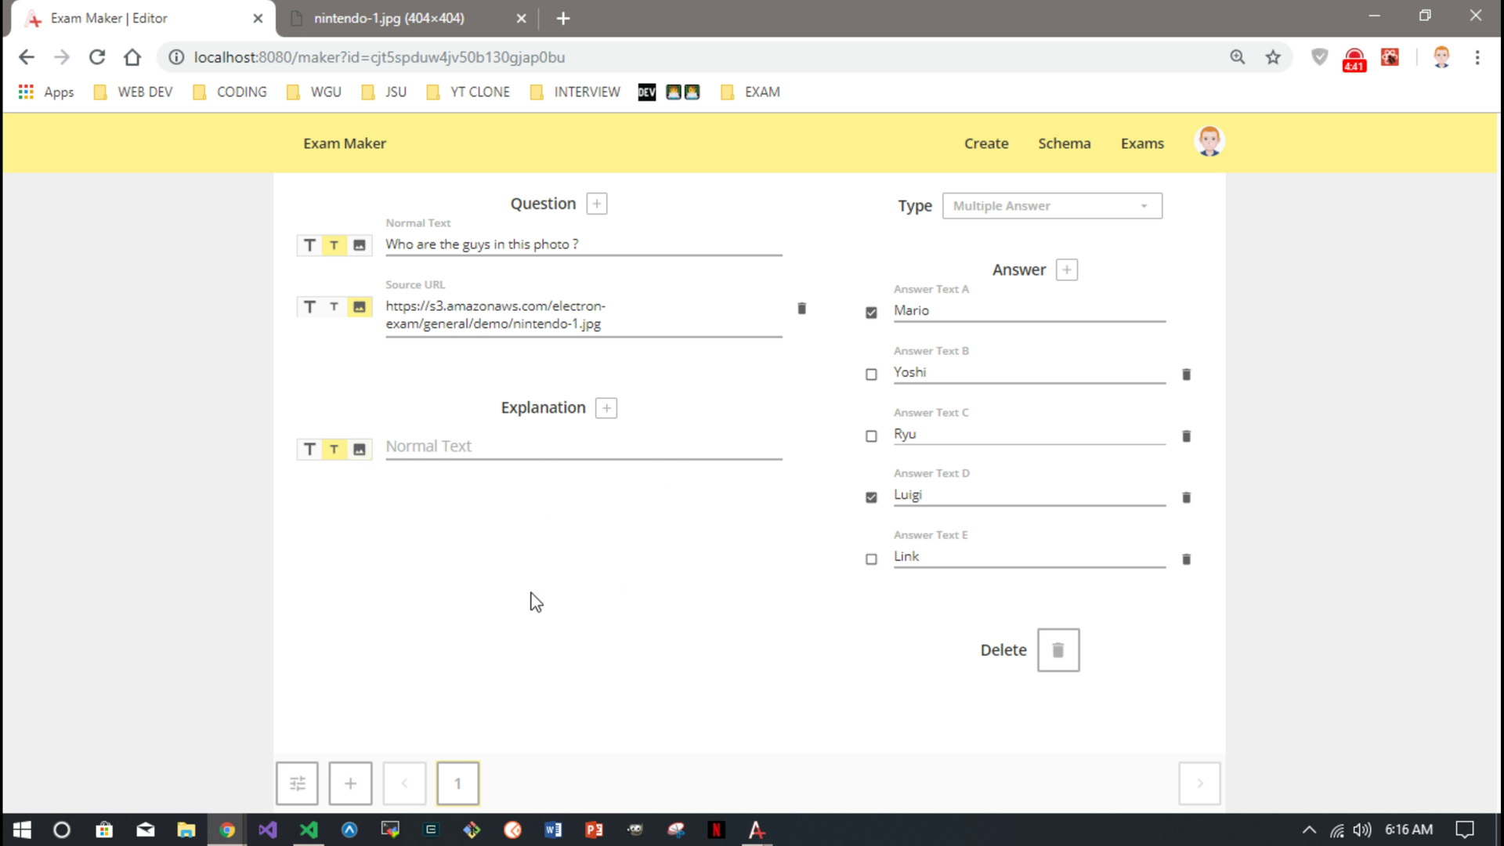
Download the exam from Exam Properties as old-school-nintendo.json, replacing the existing copy in Downloads.
left_click(298, 784)
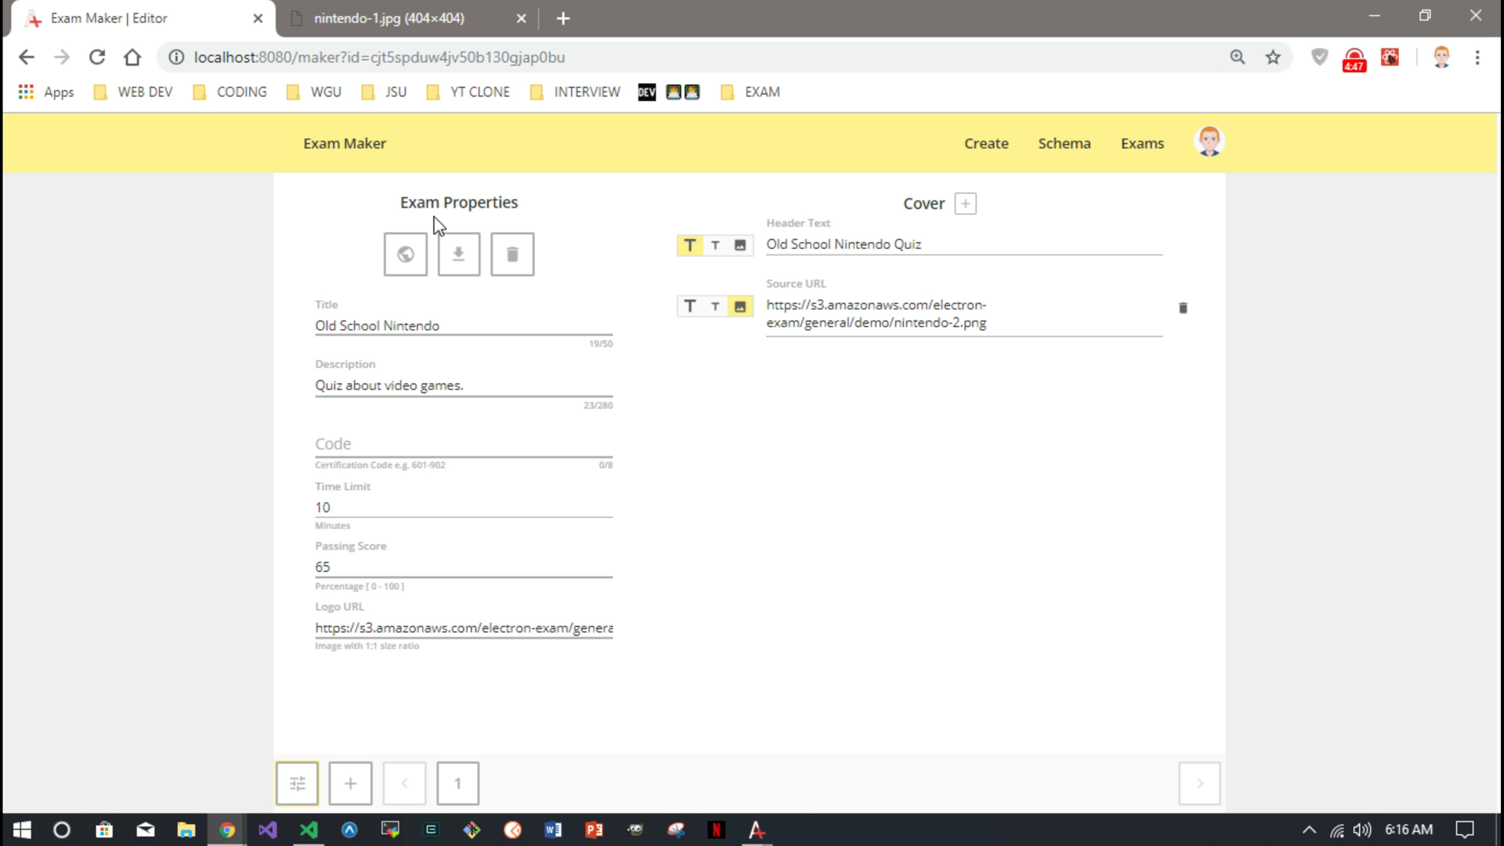
left_click(465, 261)
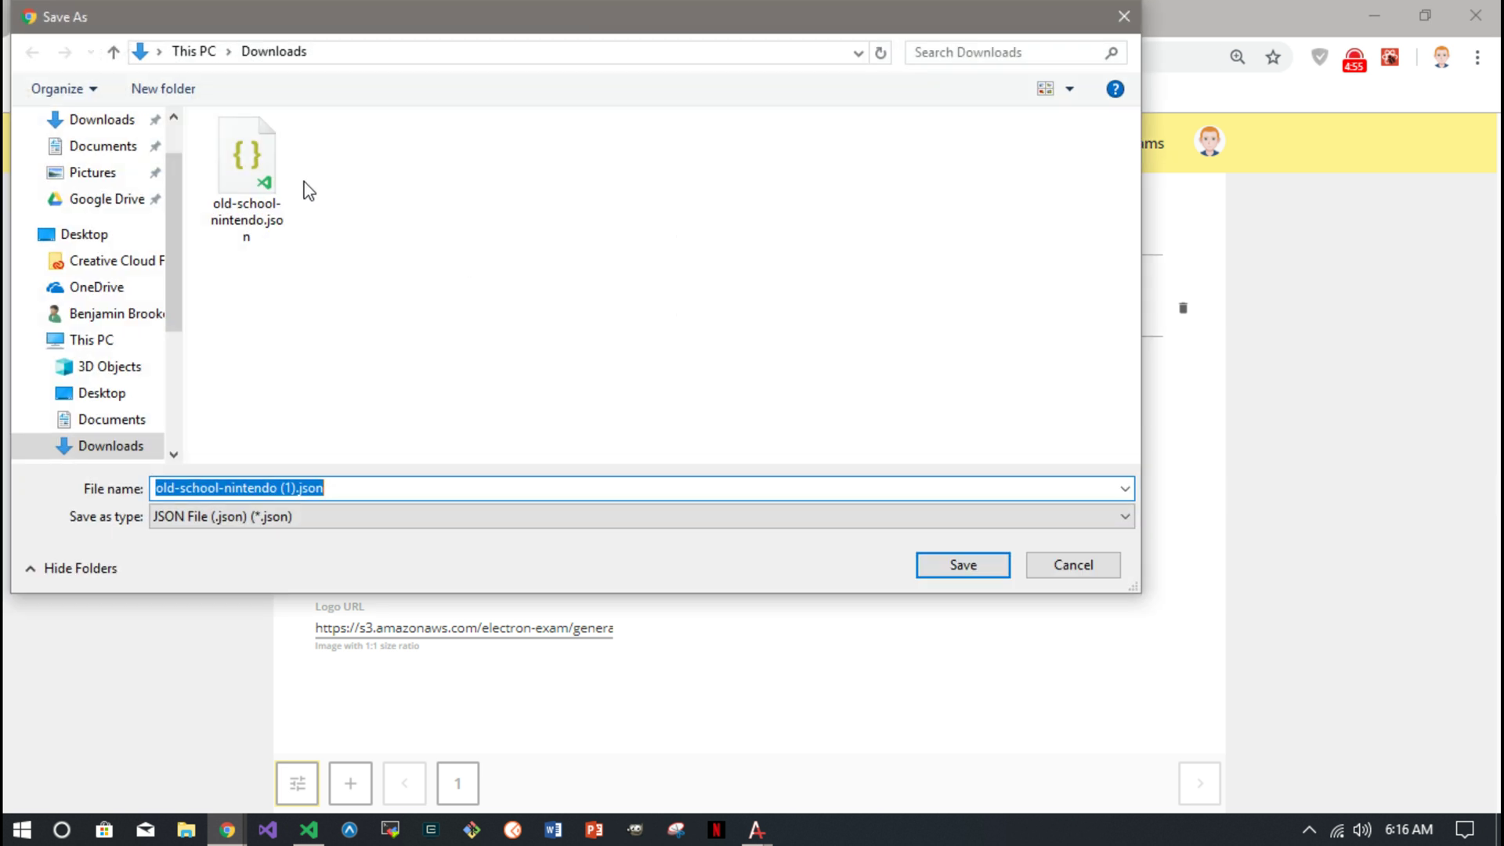
left_click(266, 205)
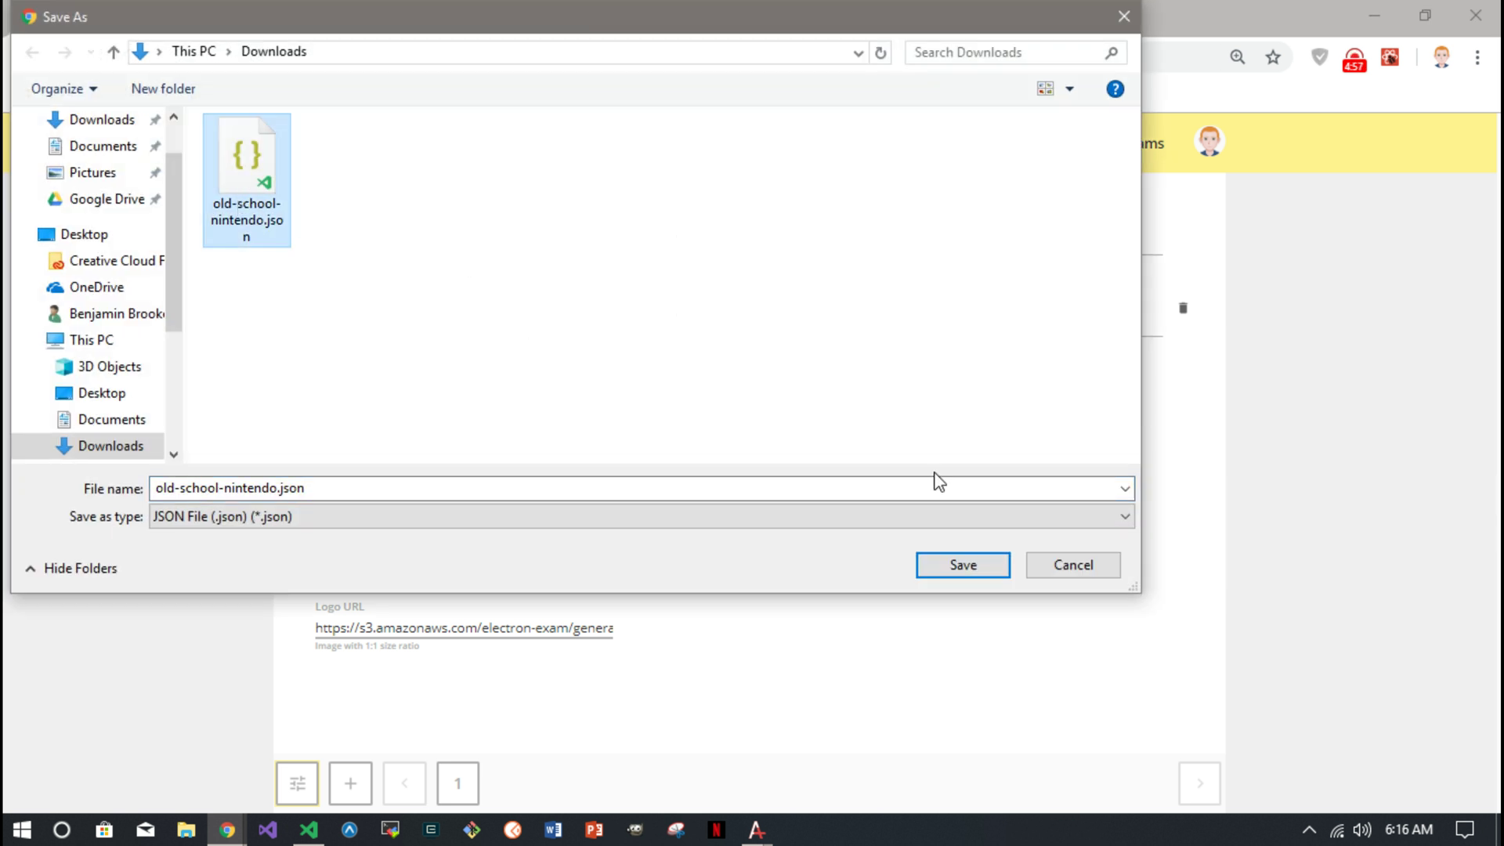
left_click(934, 564)
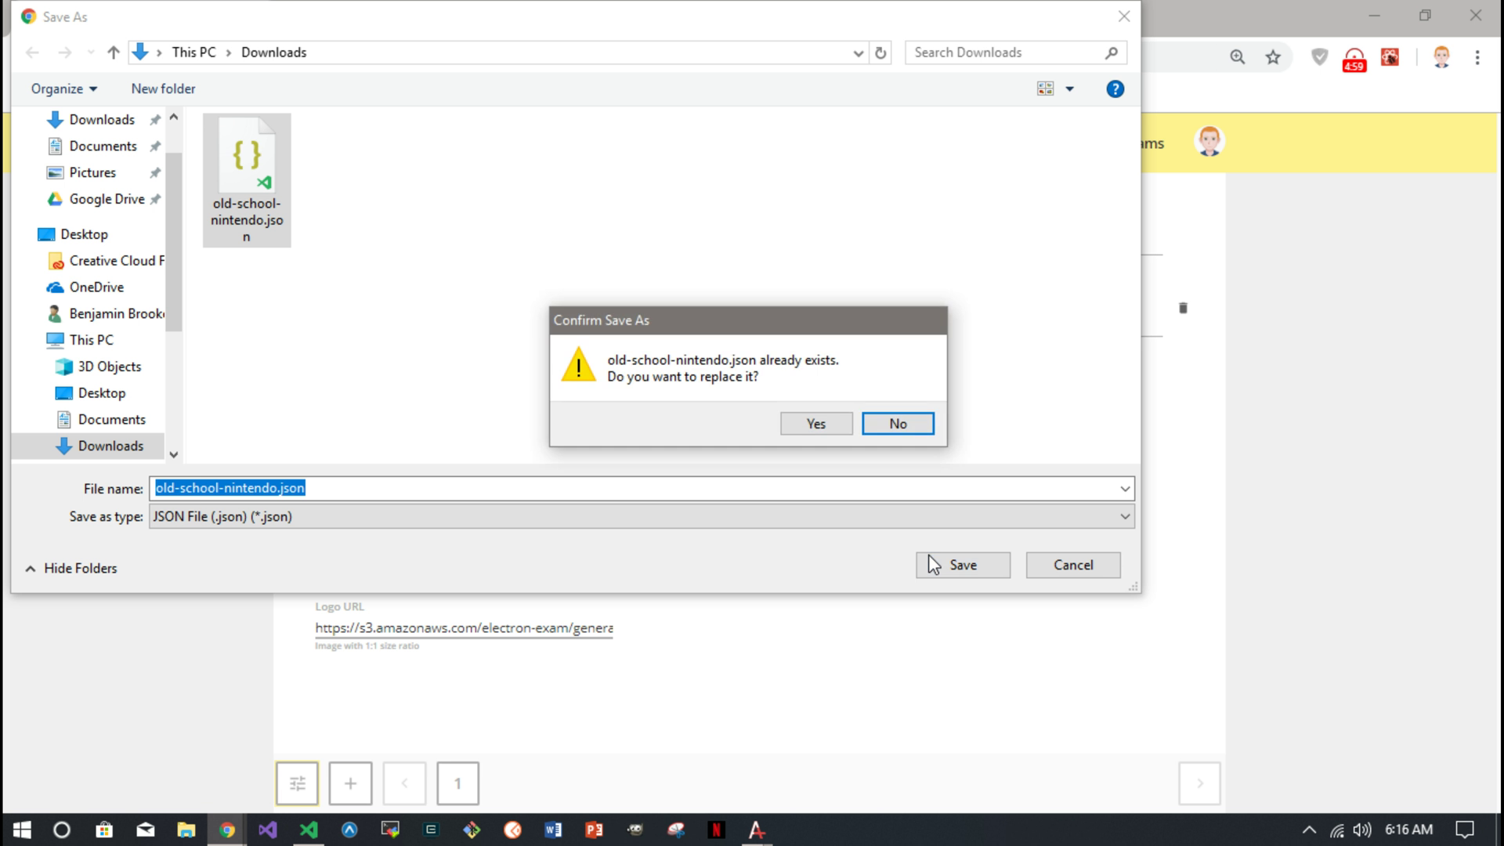
left_click(811, 427)
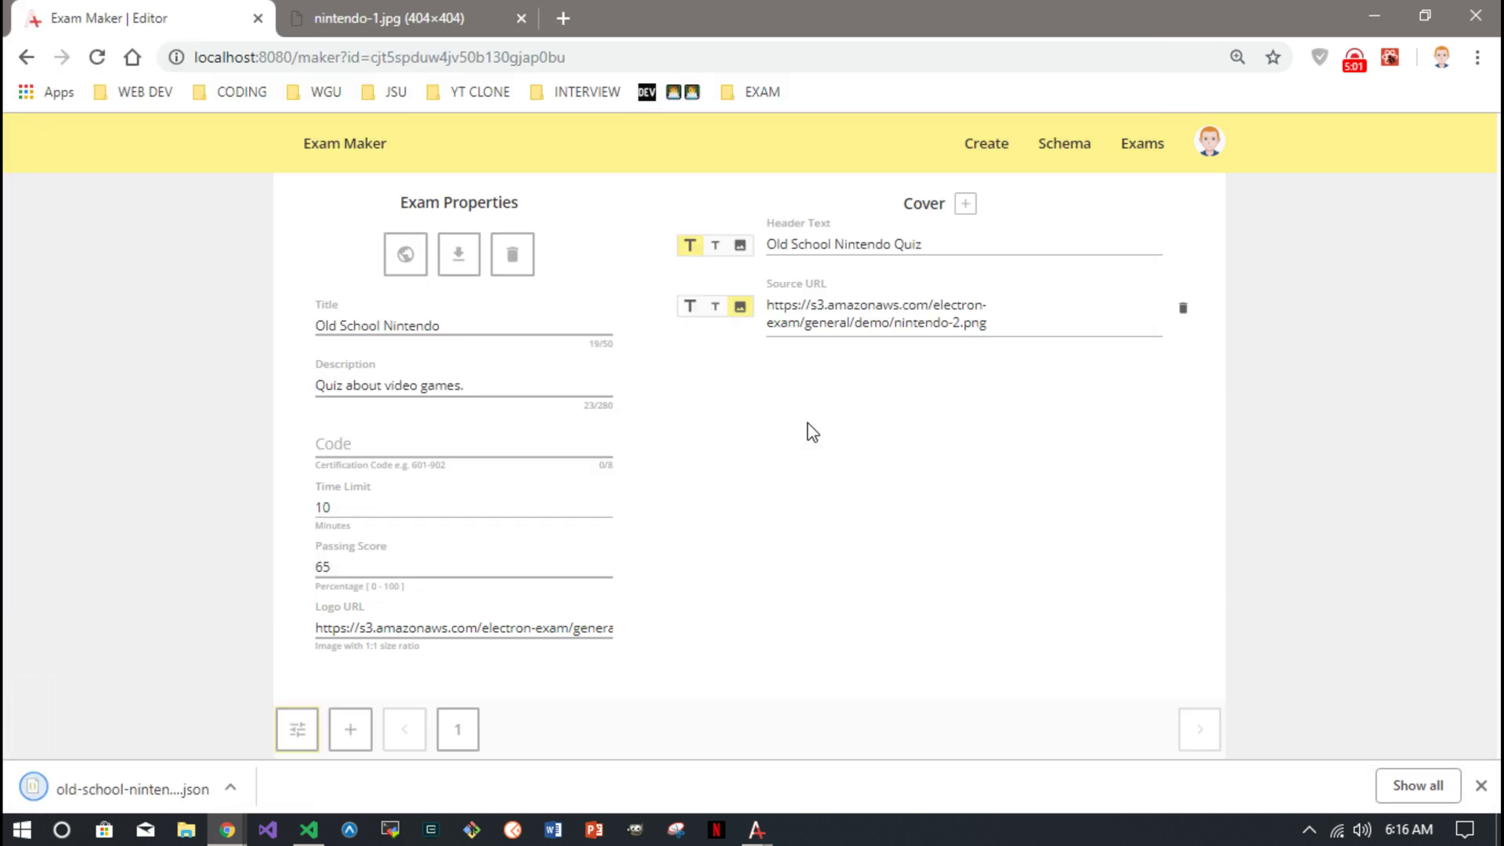
left_click(1481, 785)
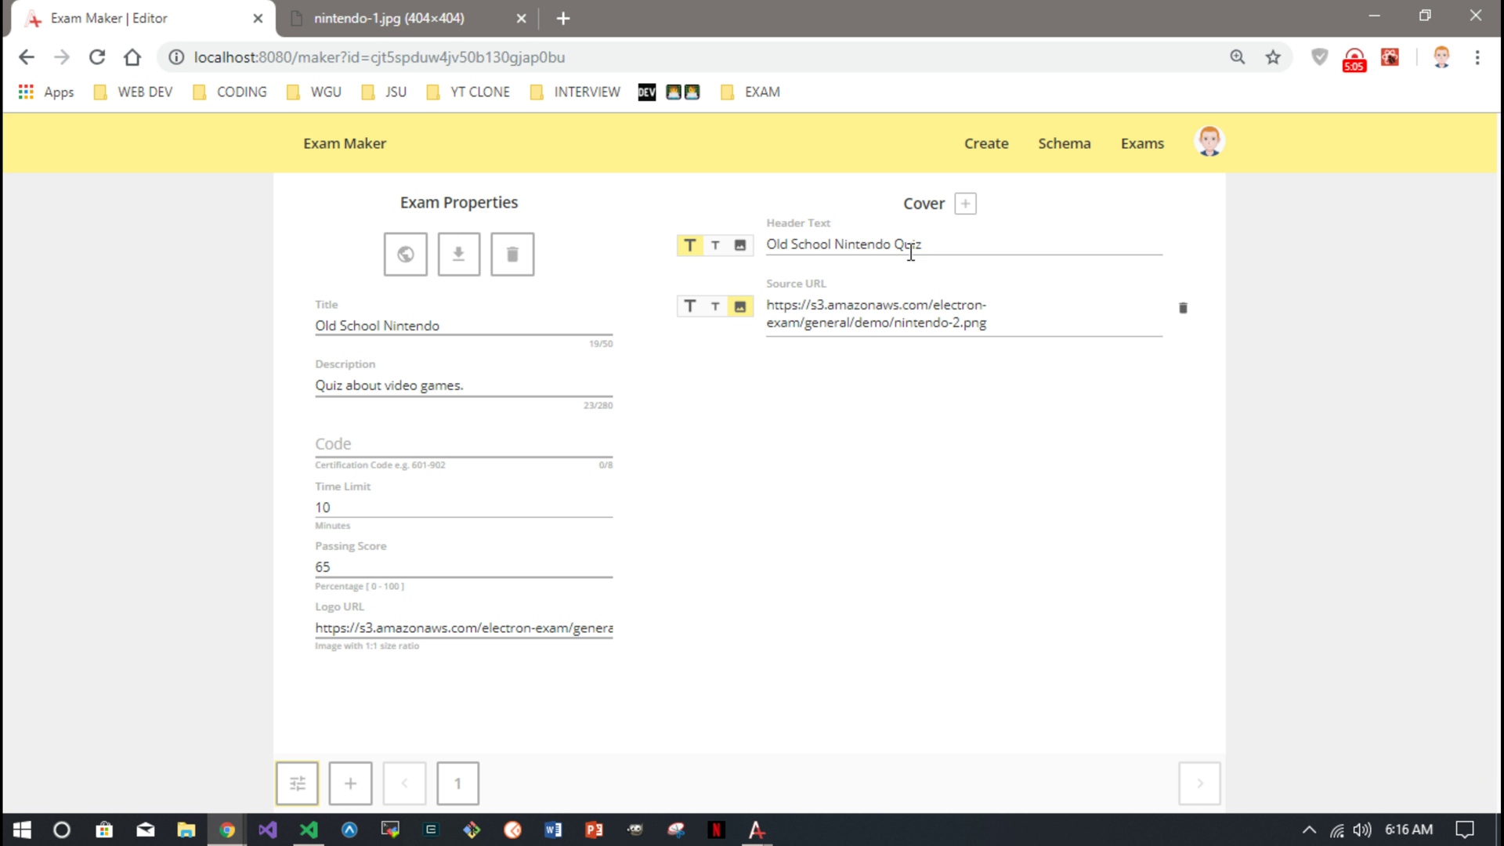
Minimize Chrome from the nintendo-1.jpg tab and open Exam Simulator's local exam picker.
left_click(520, 11)
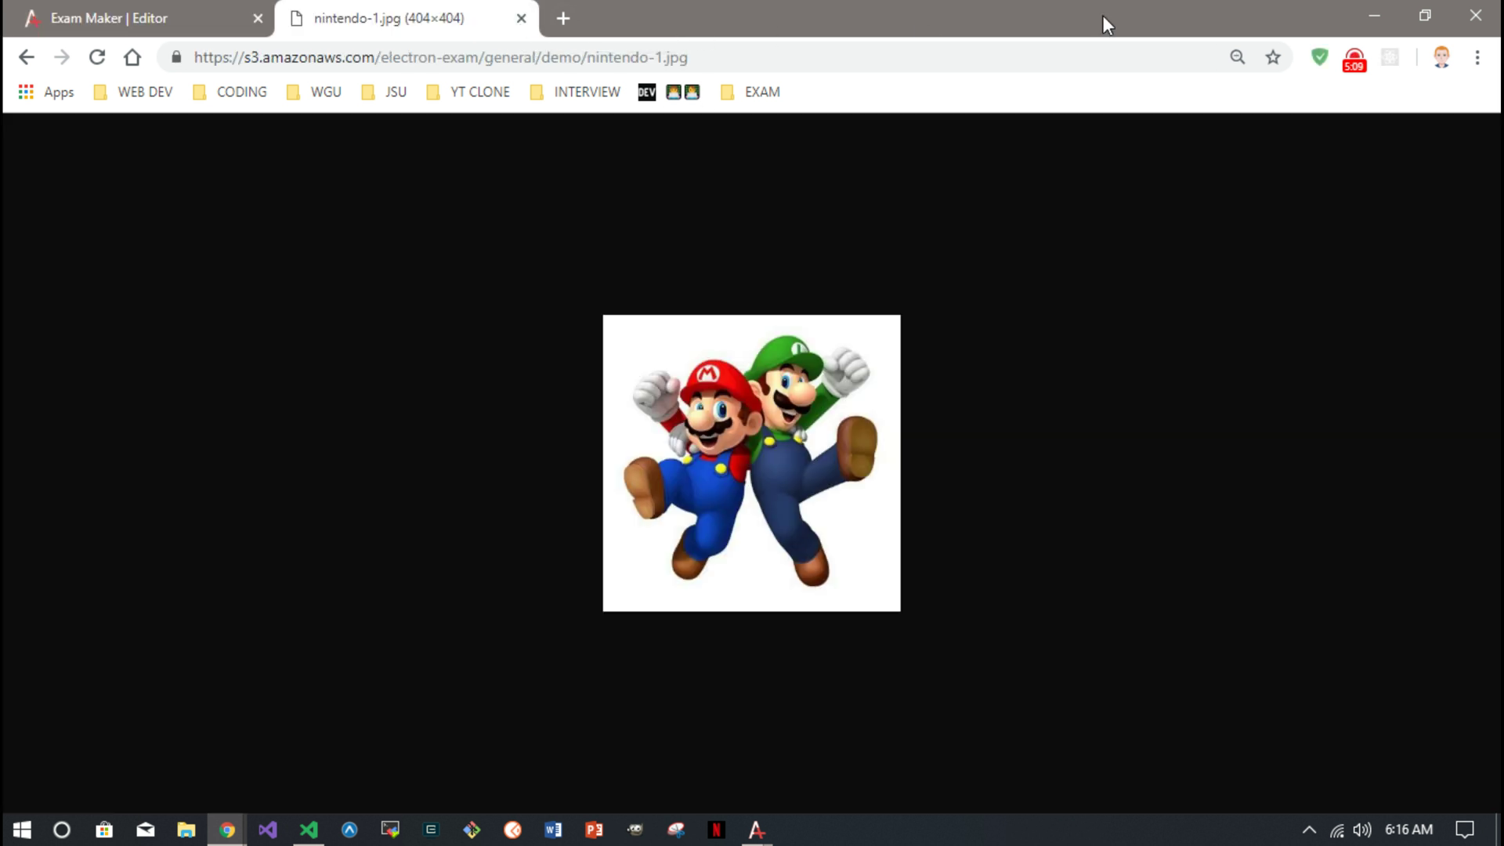
left_click(1359, 8)
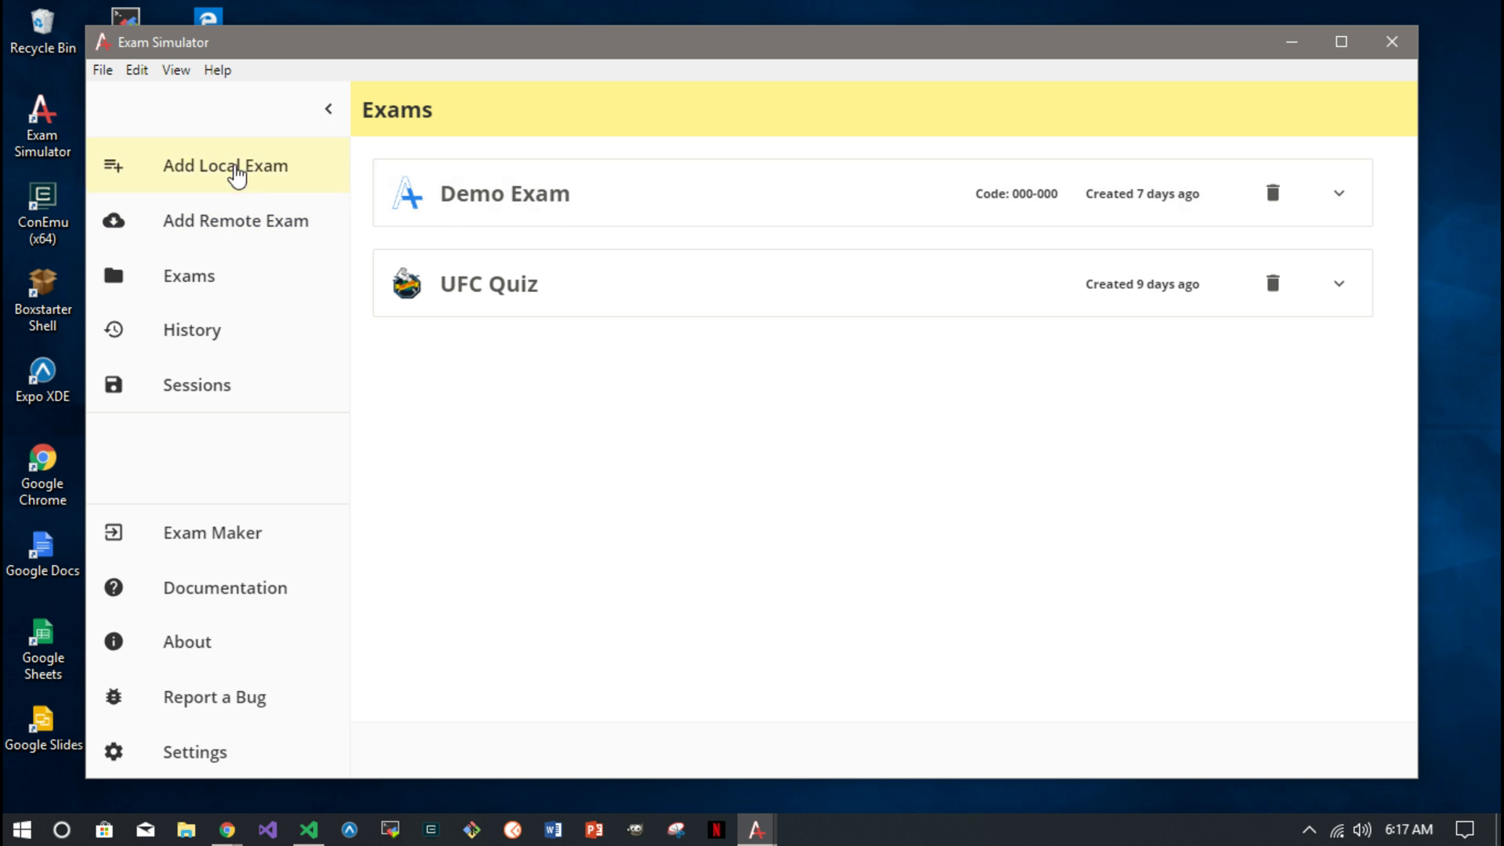
left_click(237, 173)
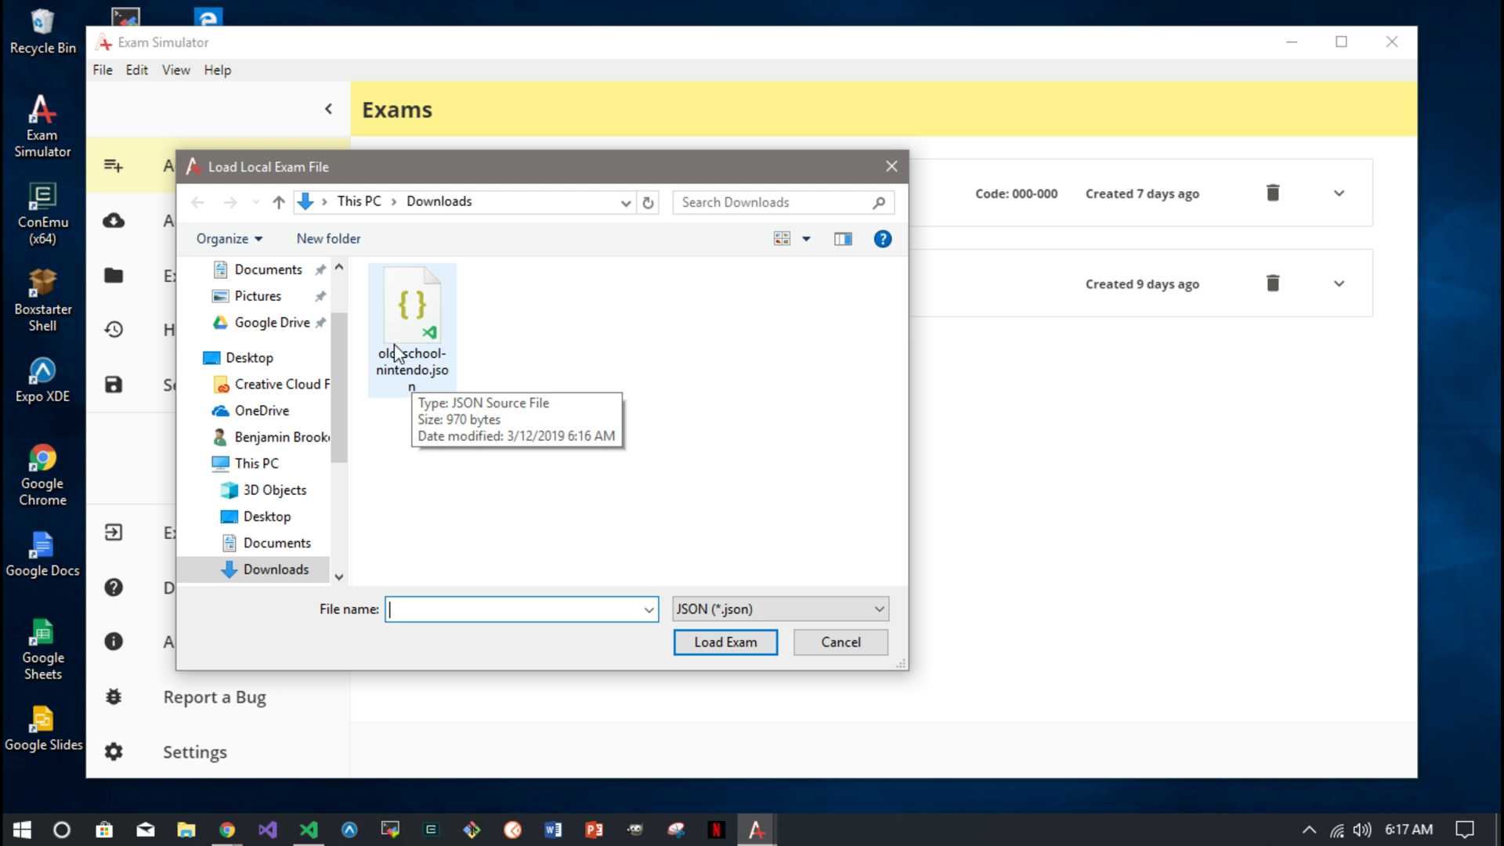
Load old-school-nintendo.json and open the Old School Nintendo Quiz from the exams list.
double_click(395, 352)
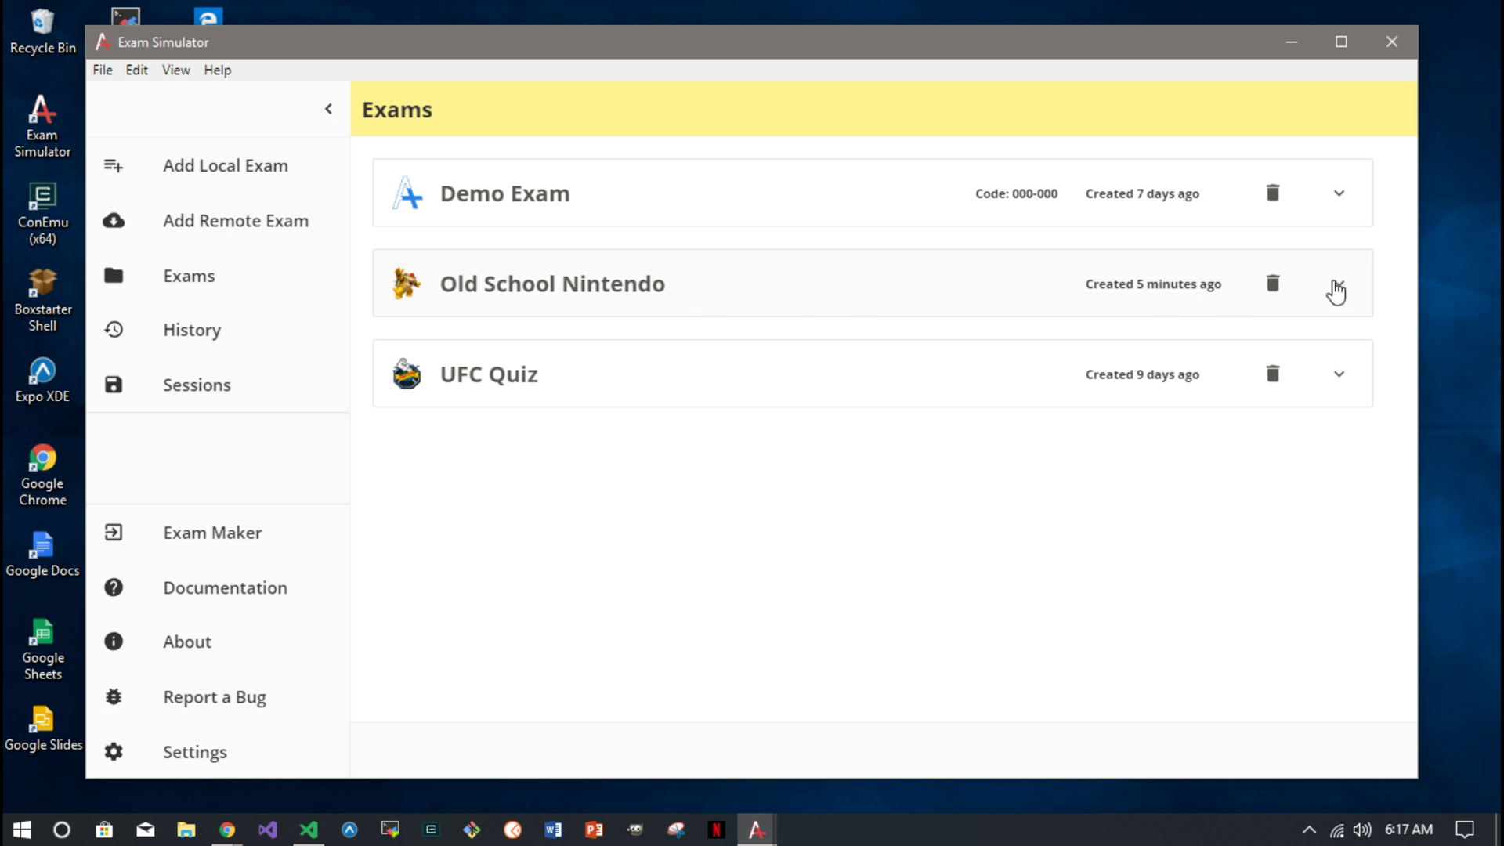
left_click(1336, 287)
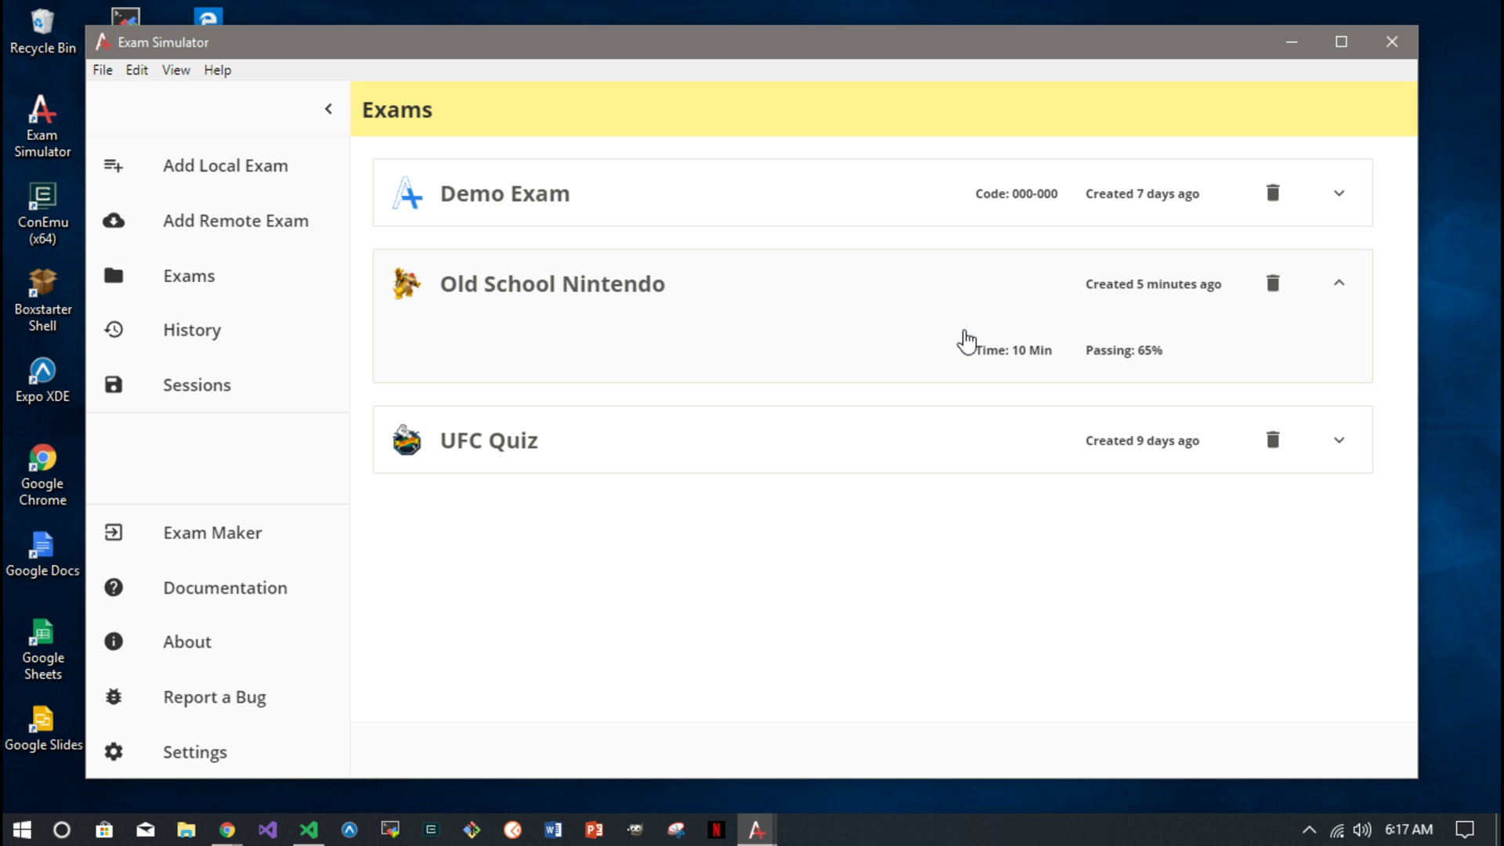
left_click(796, 283)
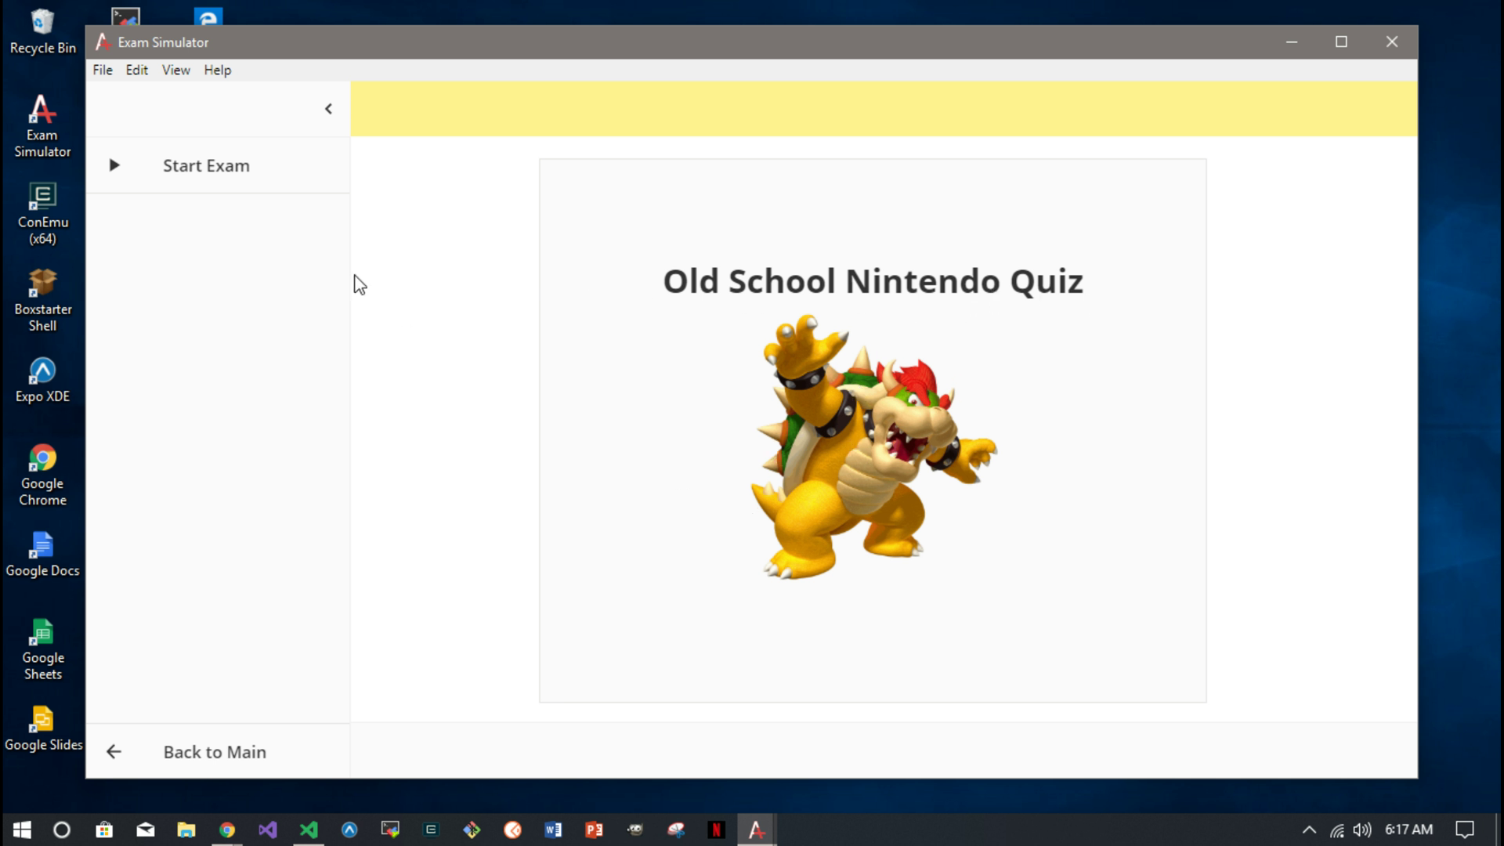
Start the Old School Nintendo exam and view question 1.
left_click(254, 174)
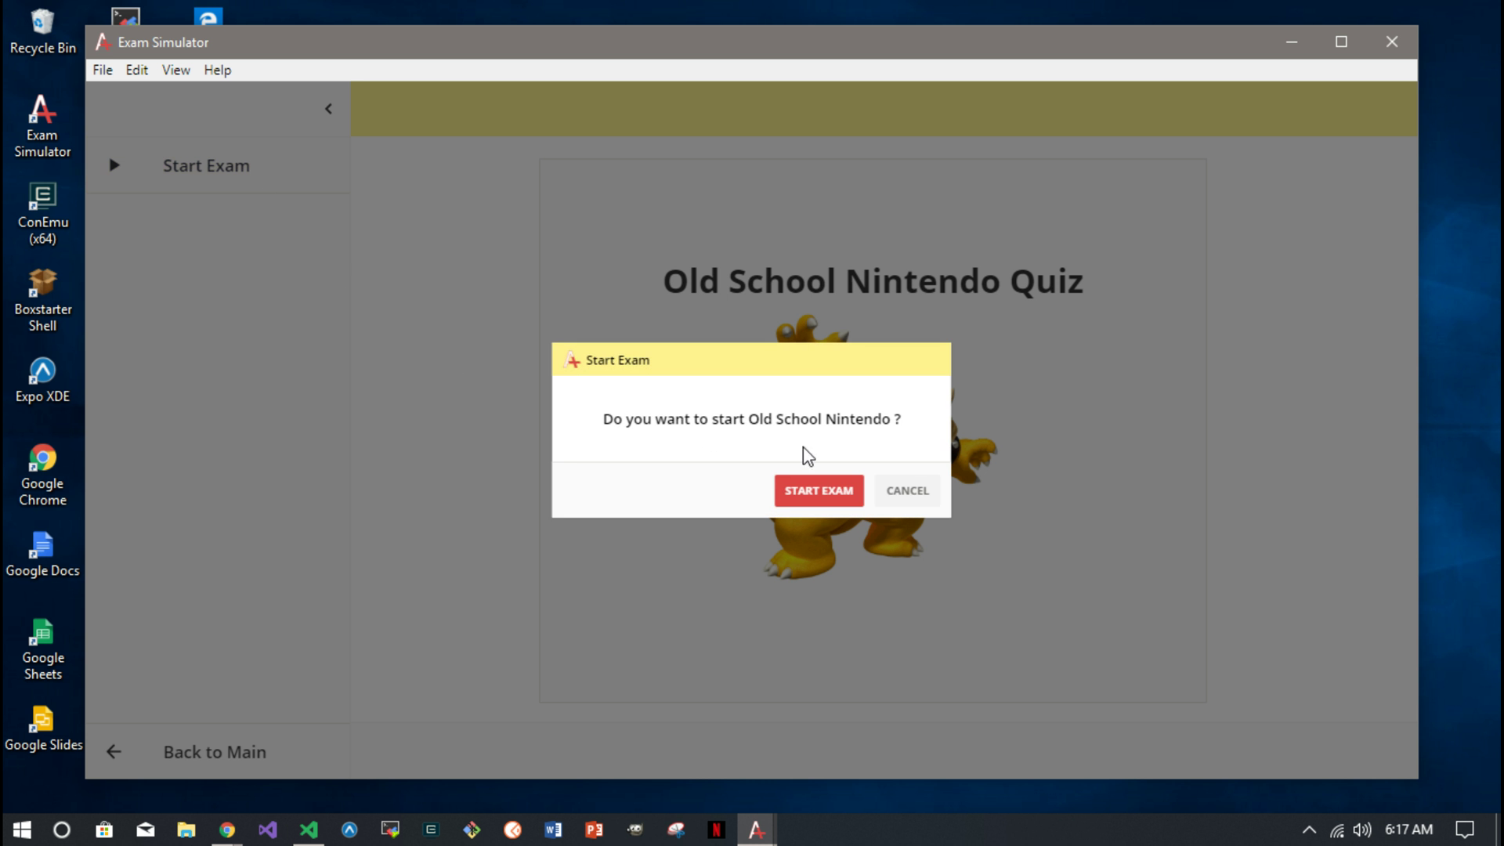
left_click(851, 498)
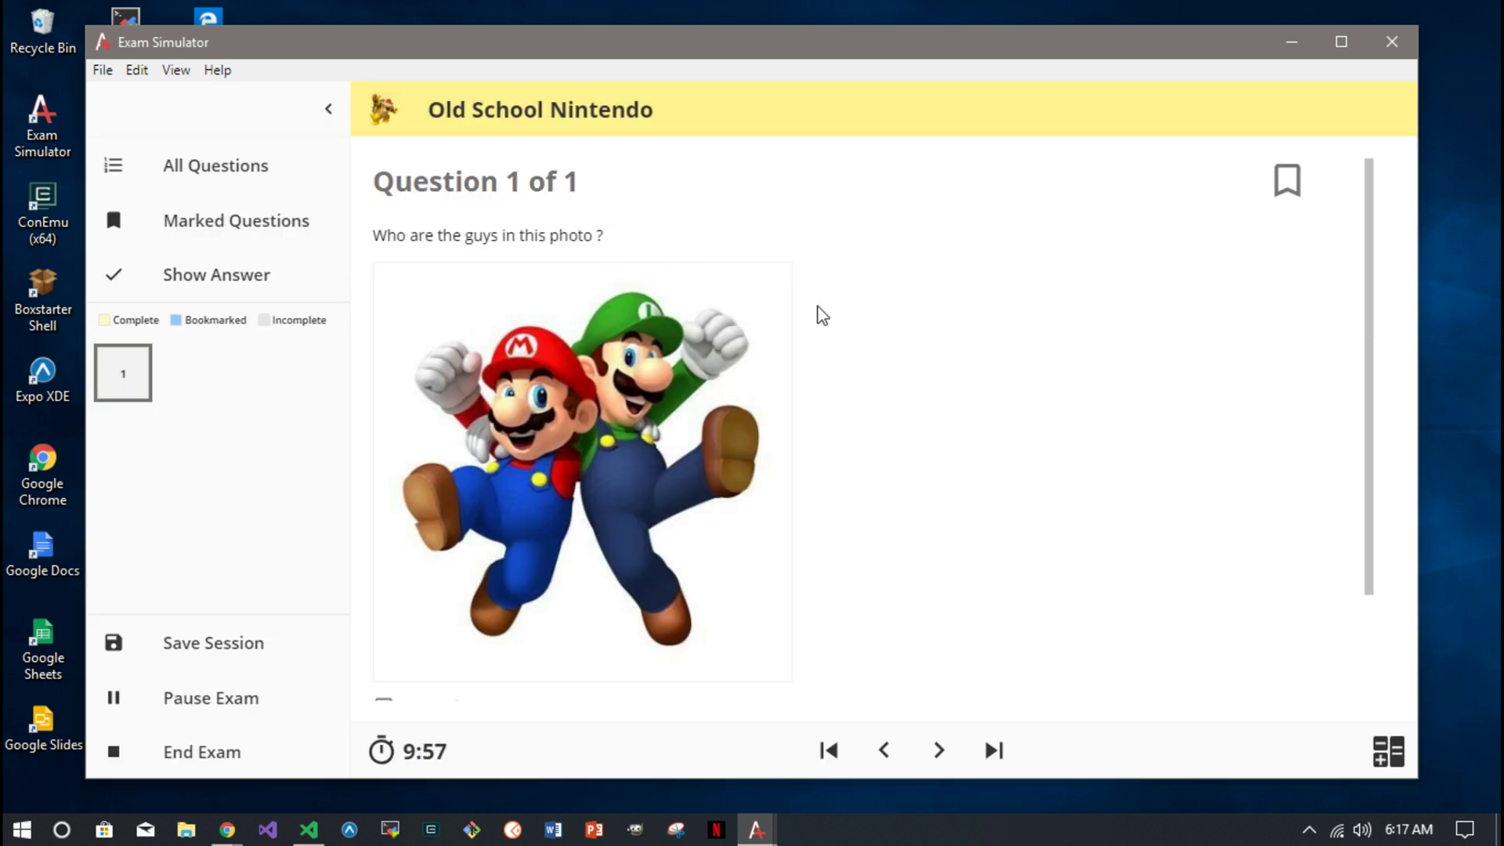
scroll(821, 317, "down", 2)
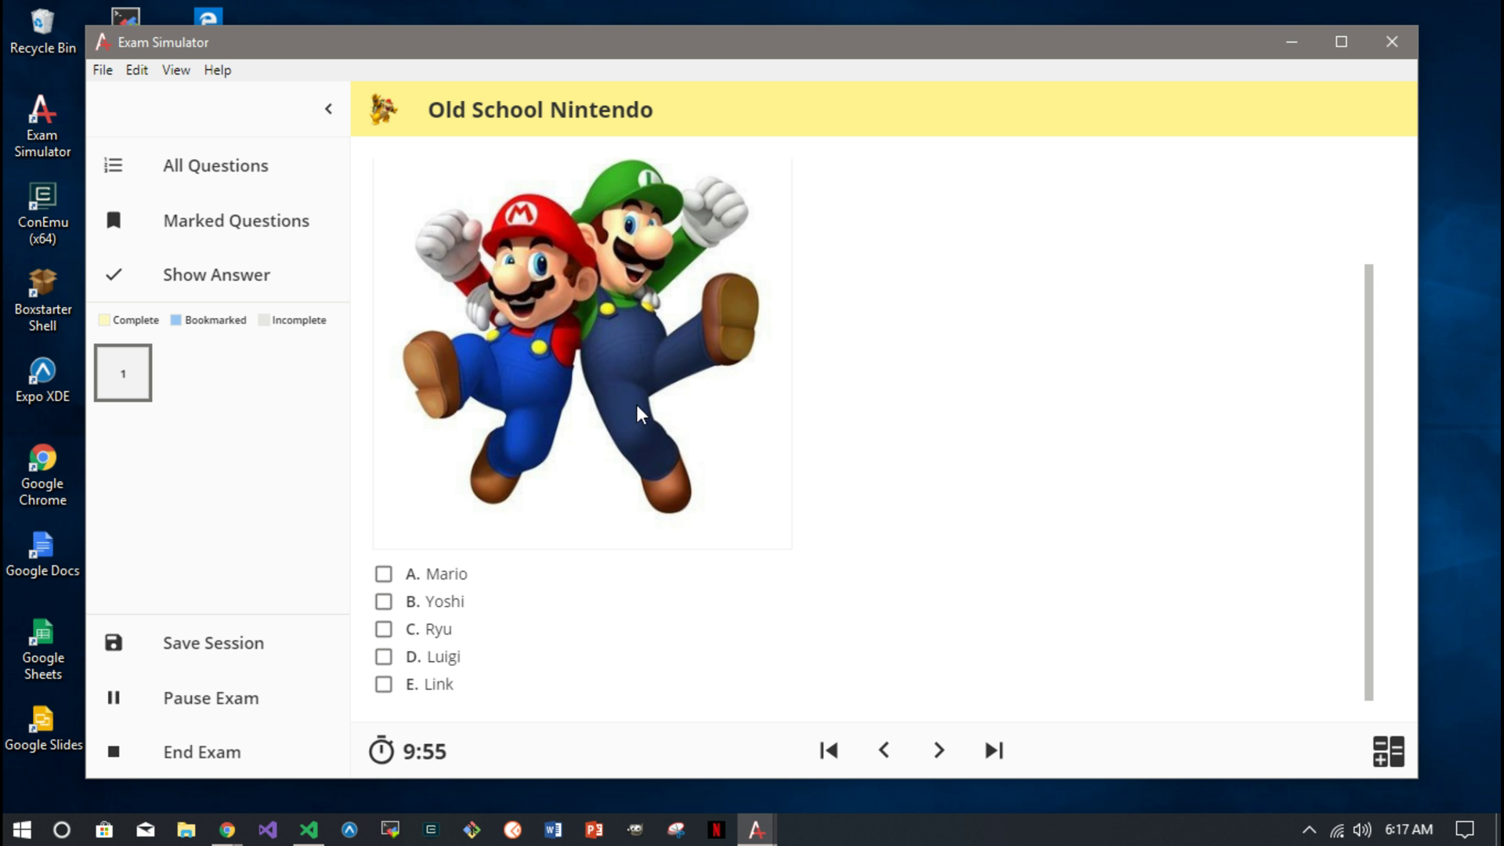
scroll(563, 399, "up", 2)
scroll(562, 400, "down", 2)
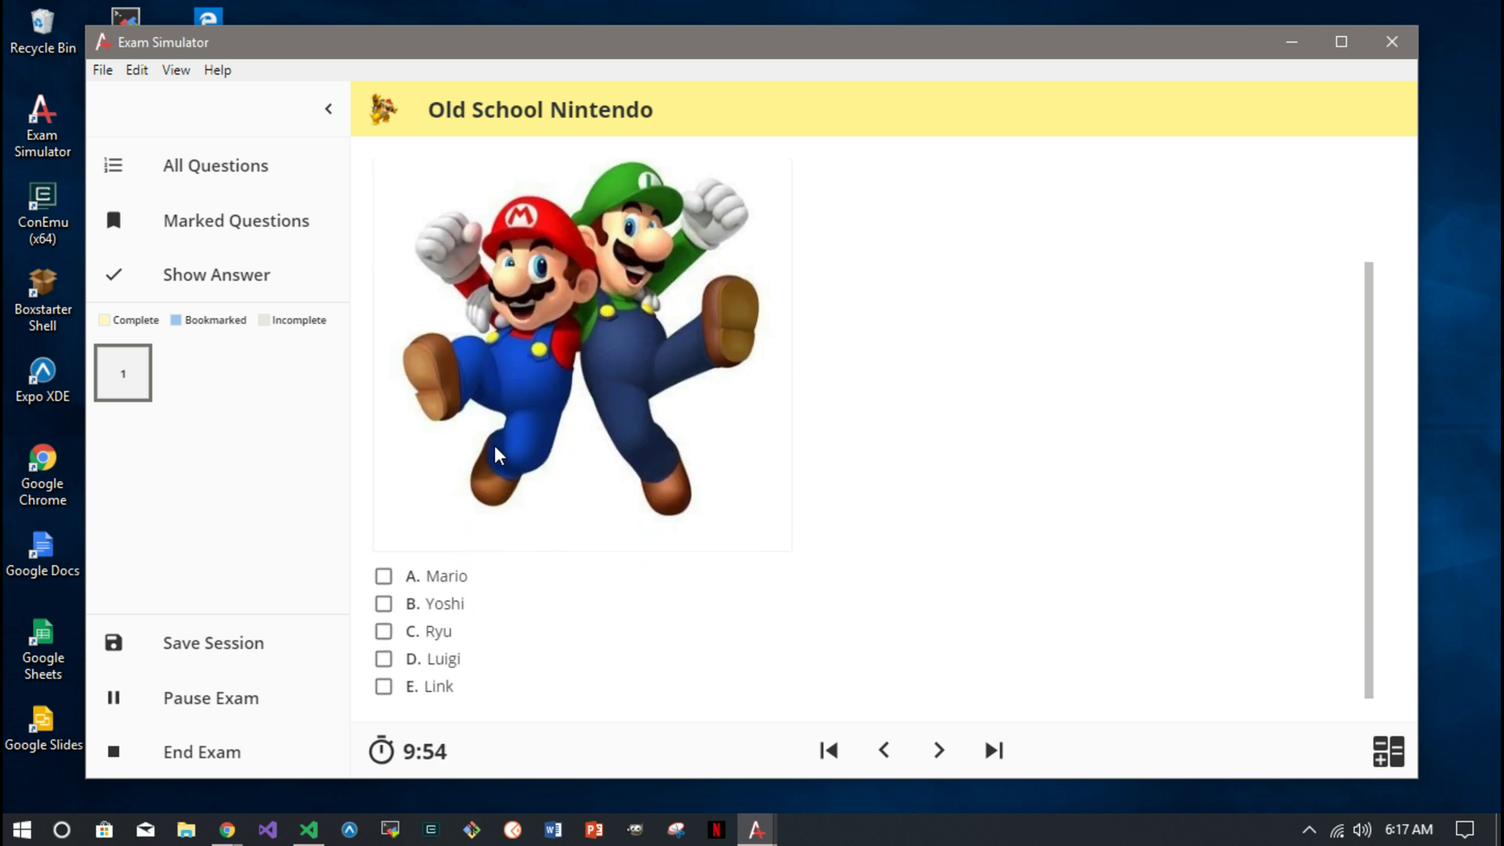
Answer Mario and Luigi, show the answer to confirm it's correct, then choose End Exam.
left_click(418, 581)
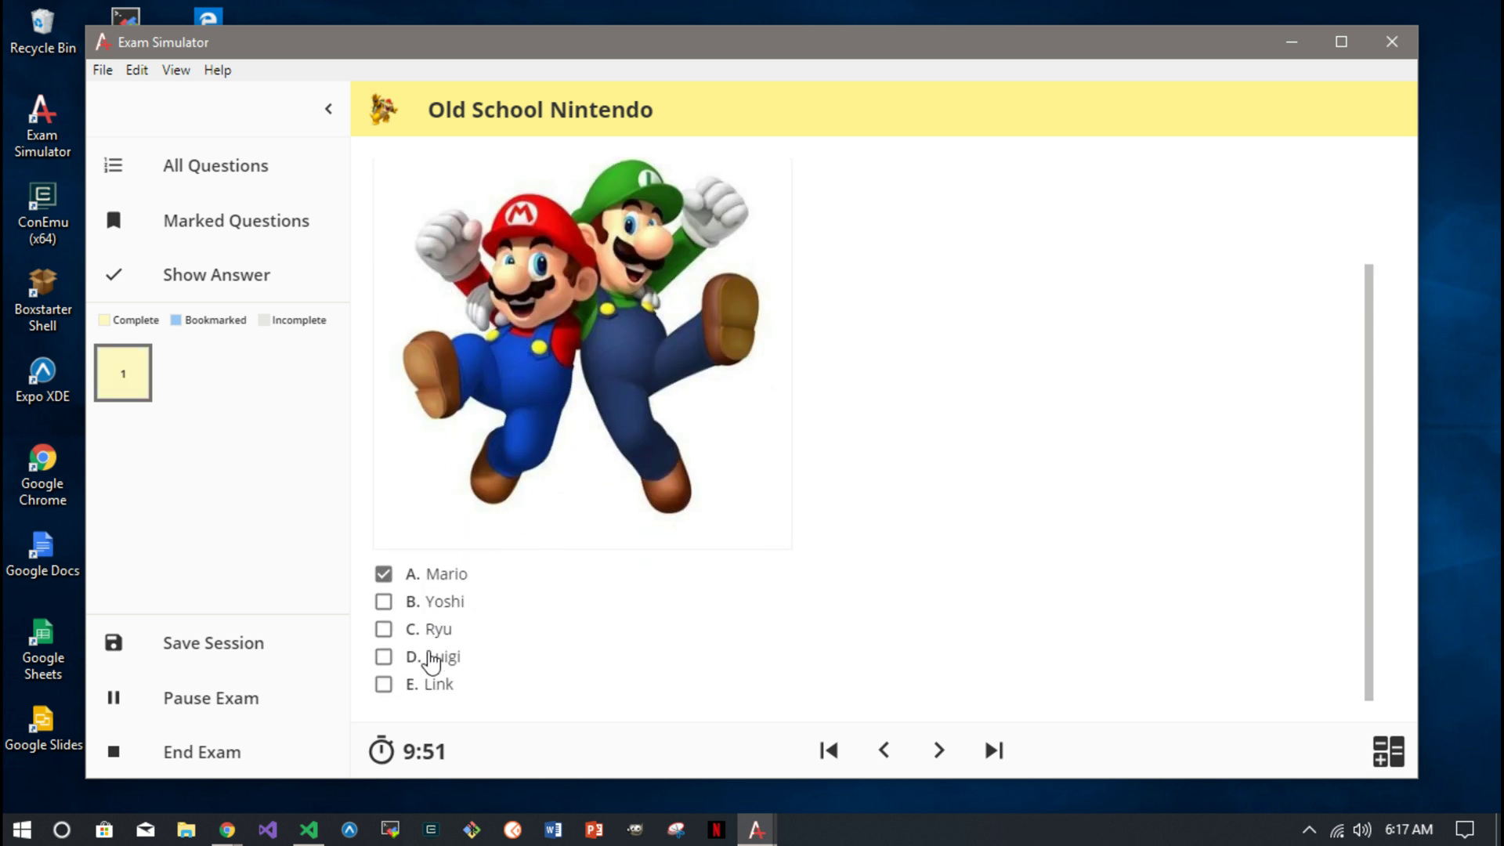
left_click(428, 657)
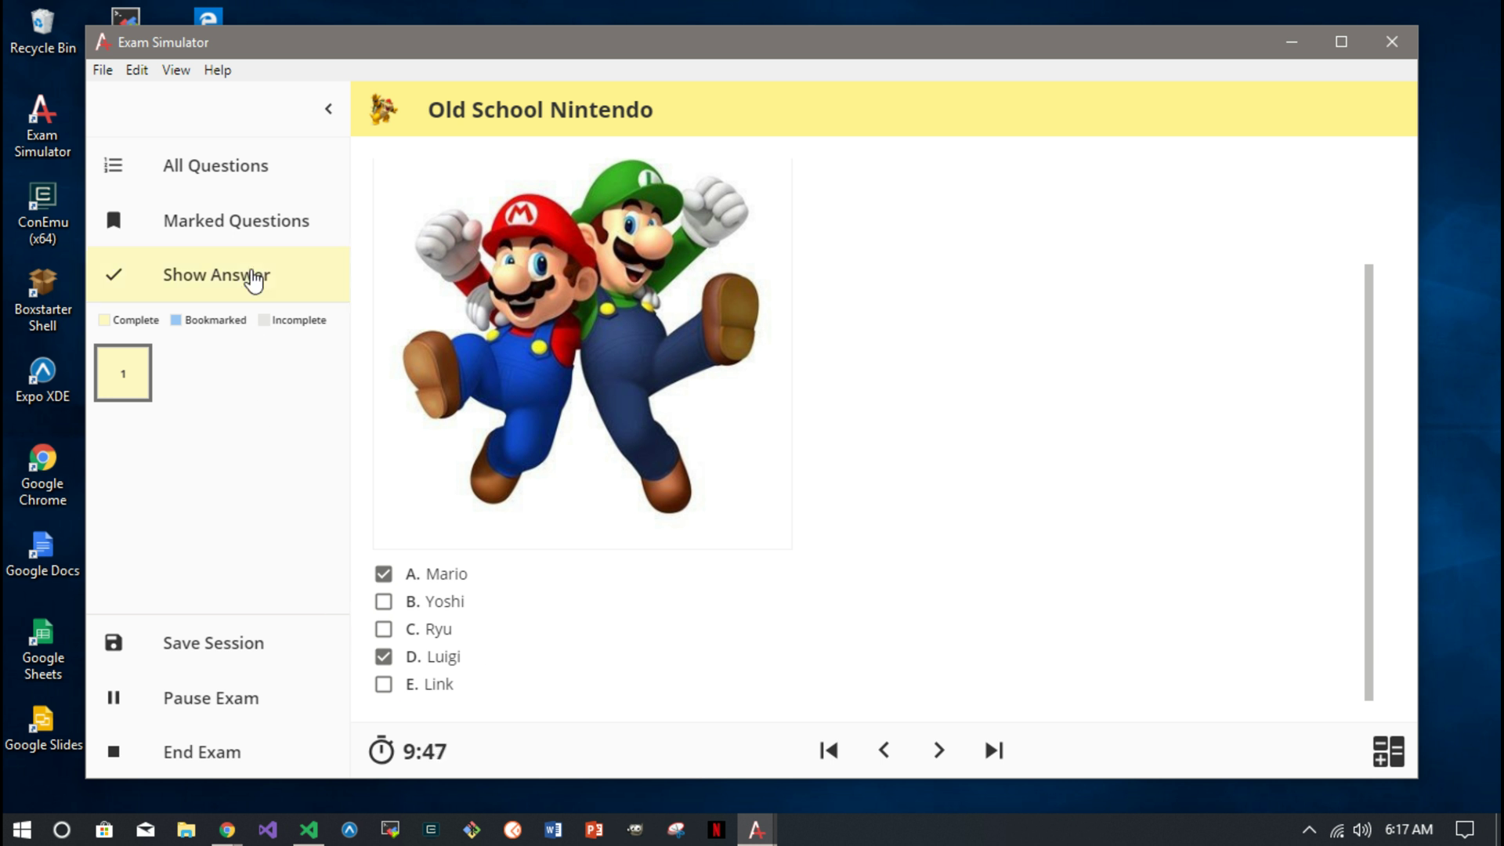
left_click(252, 277)
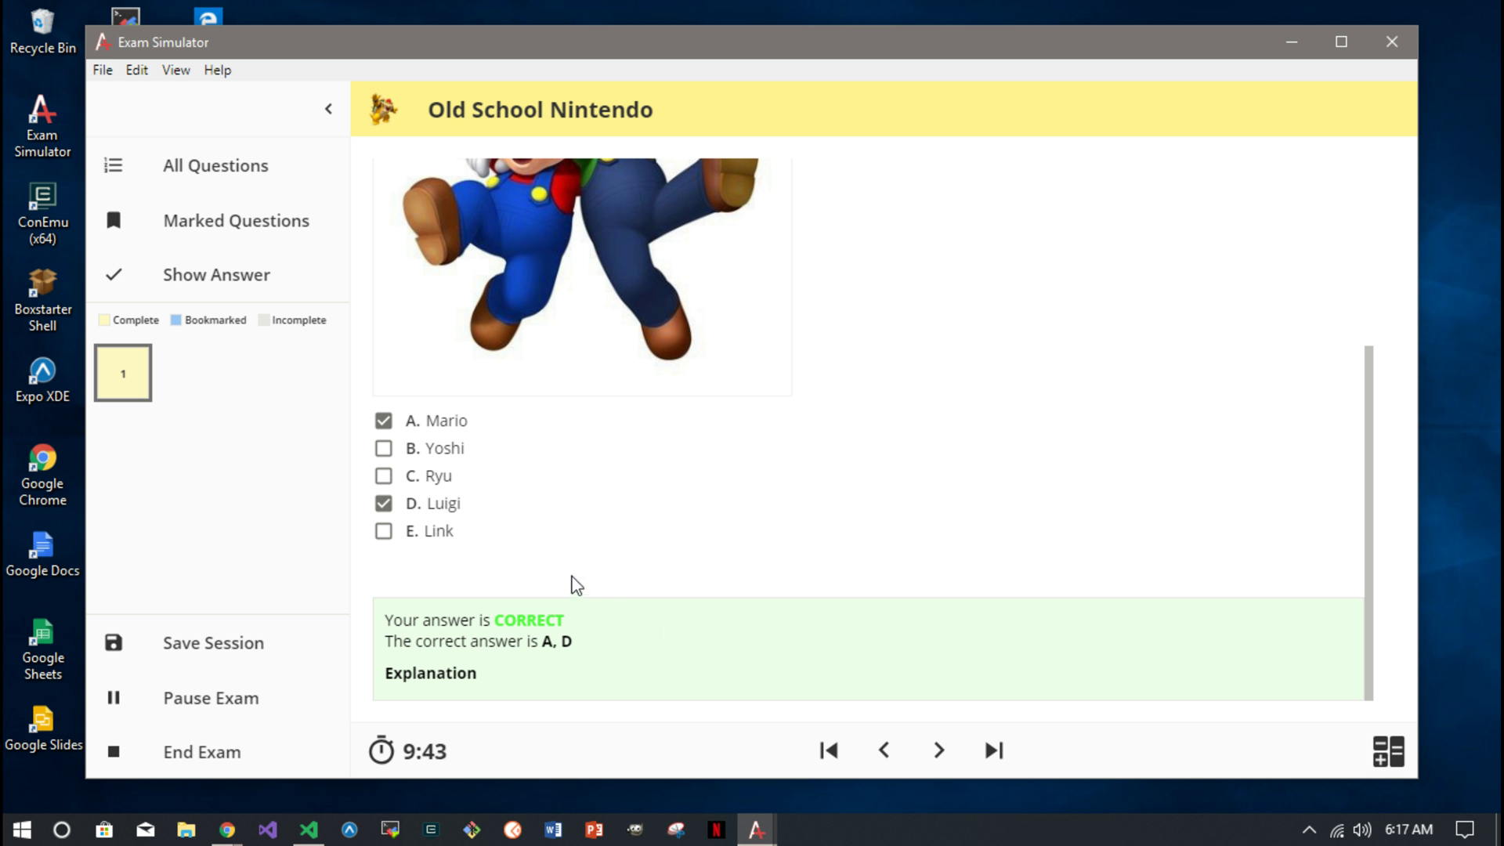
scroll(577, 565, "up", 4)
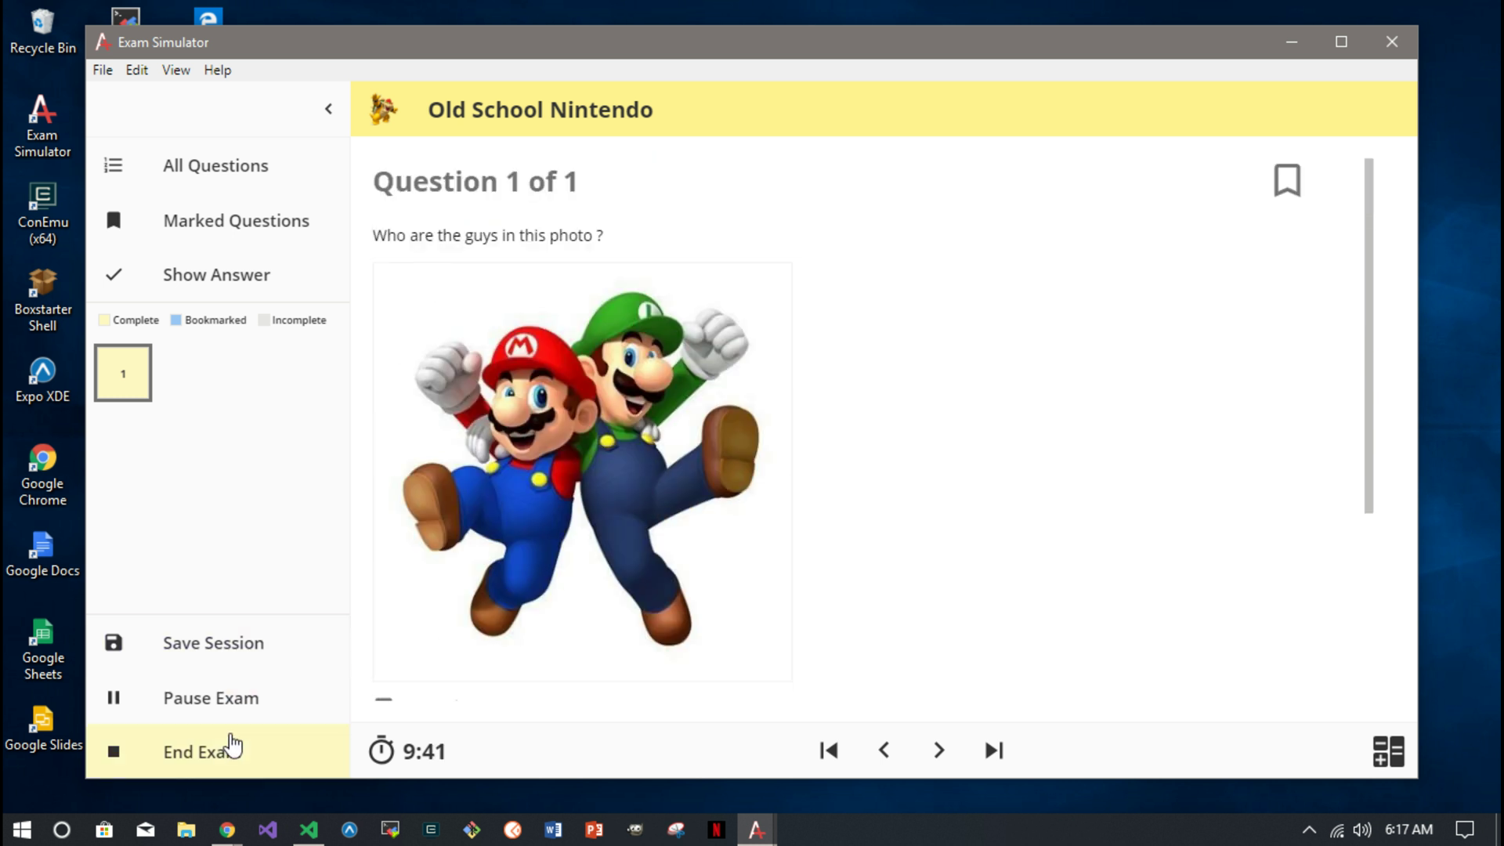
left_click(231, 751)
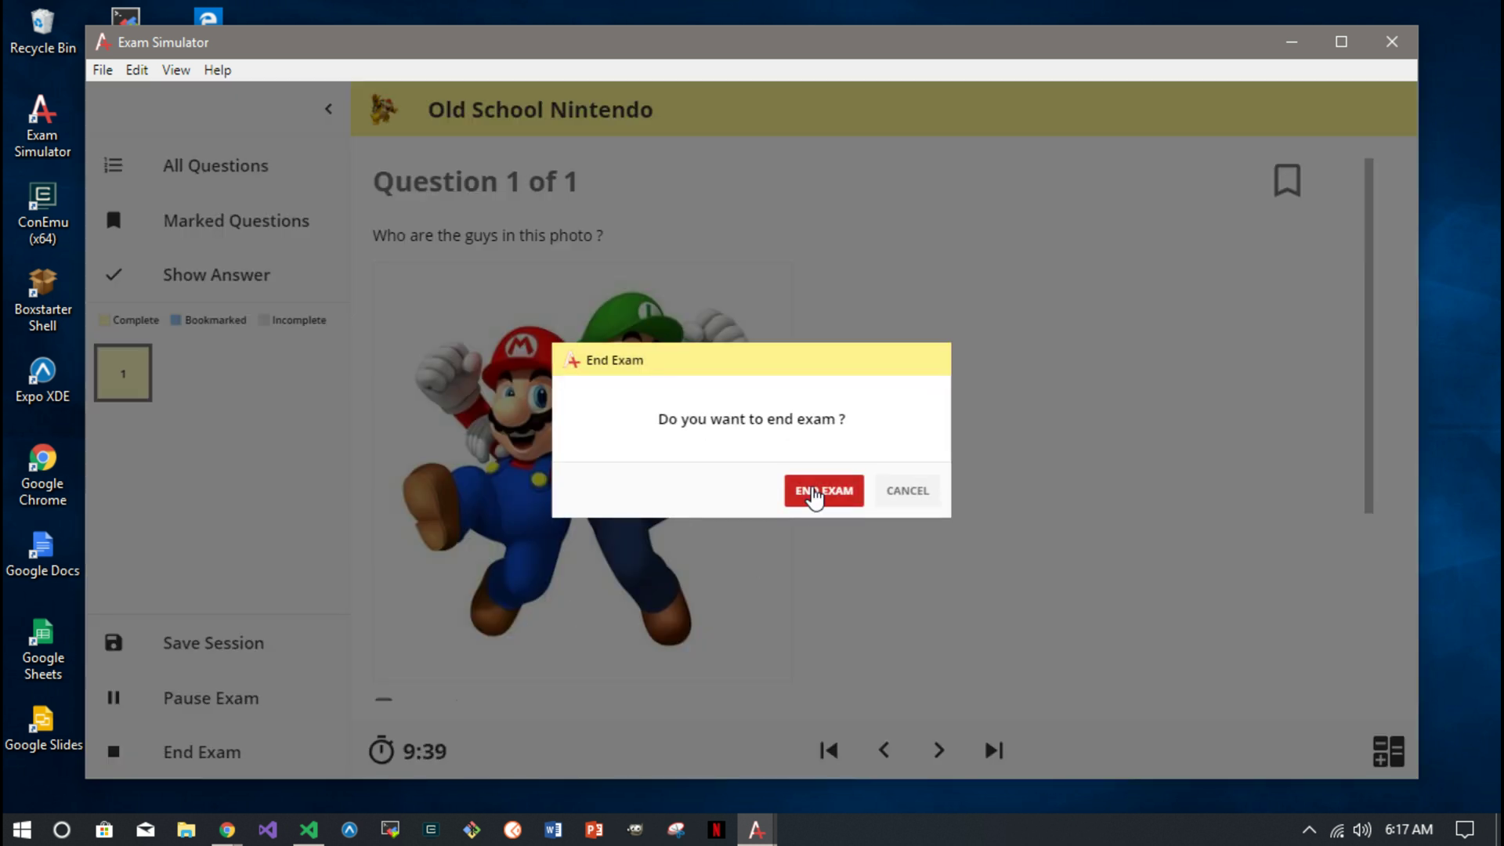
left_click(814, 497)
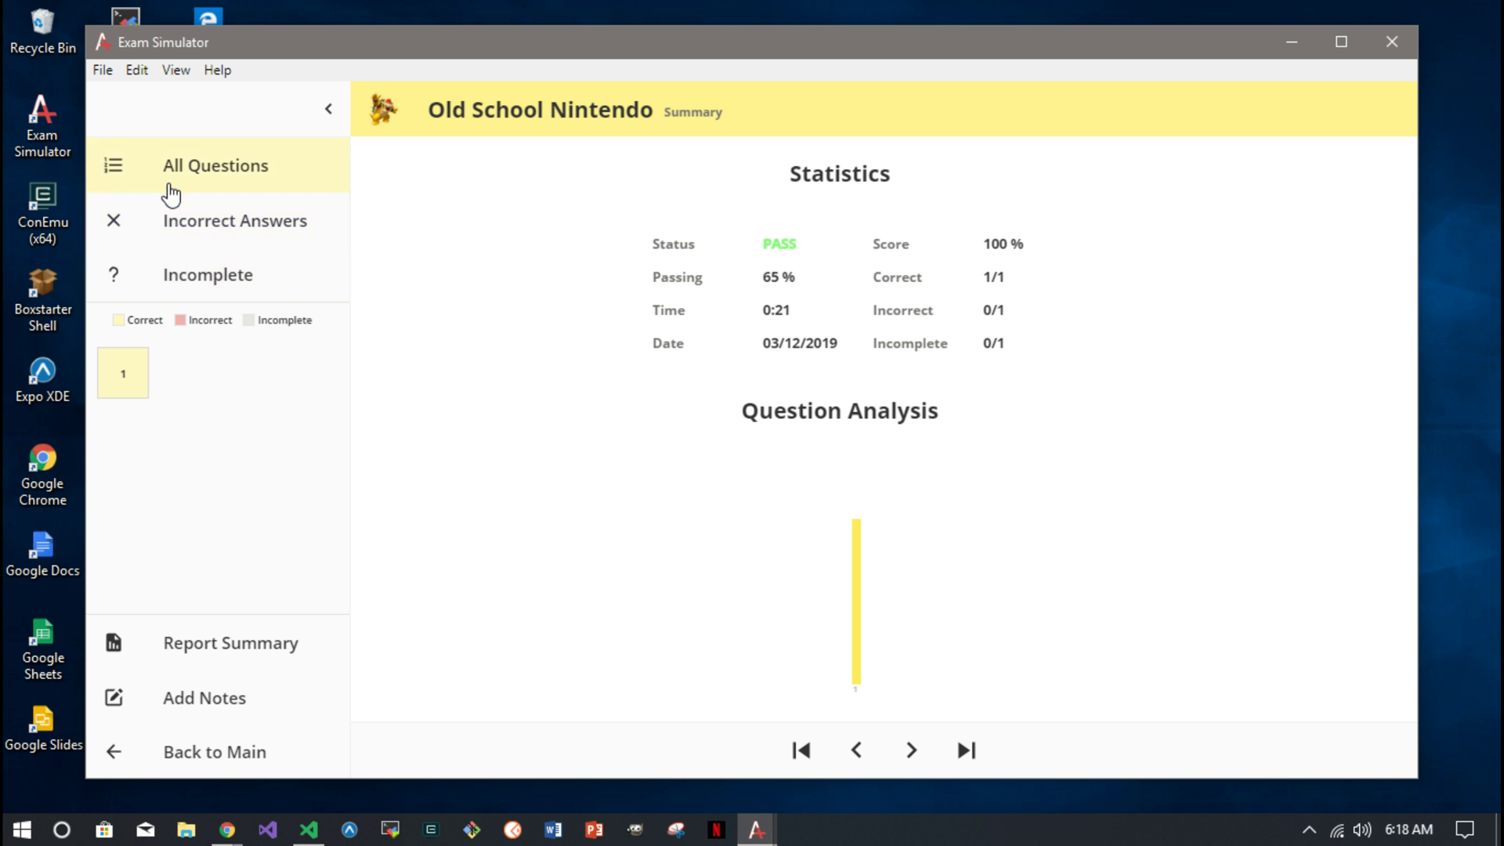
Import oracle-1z0-061-v1.json from Desktop/project/electron-exam/ignore and open Oracle Database Test v1.
left_click(213, 756)
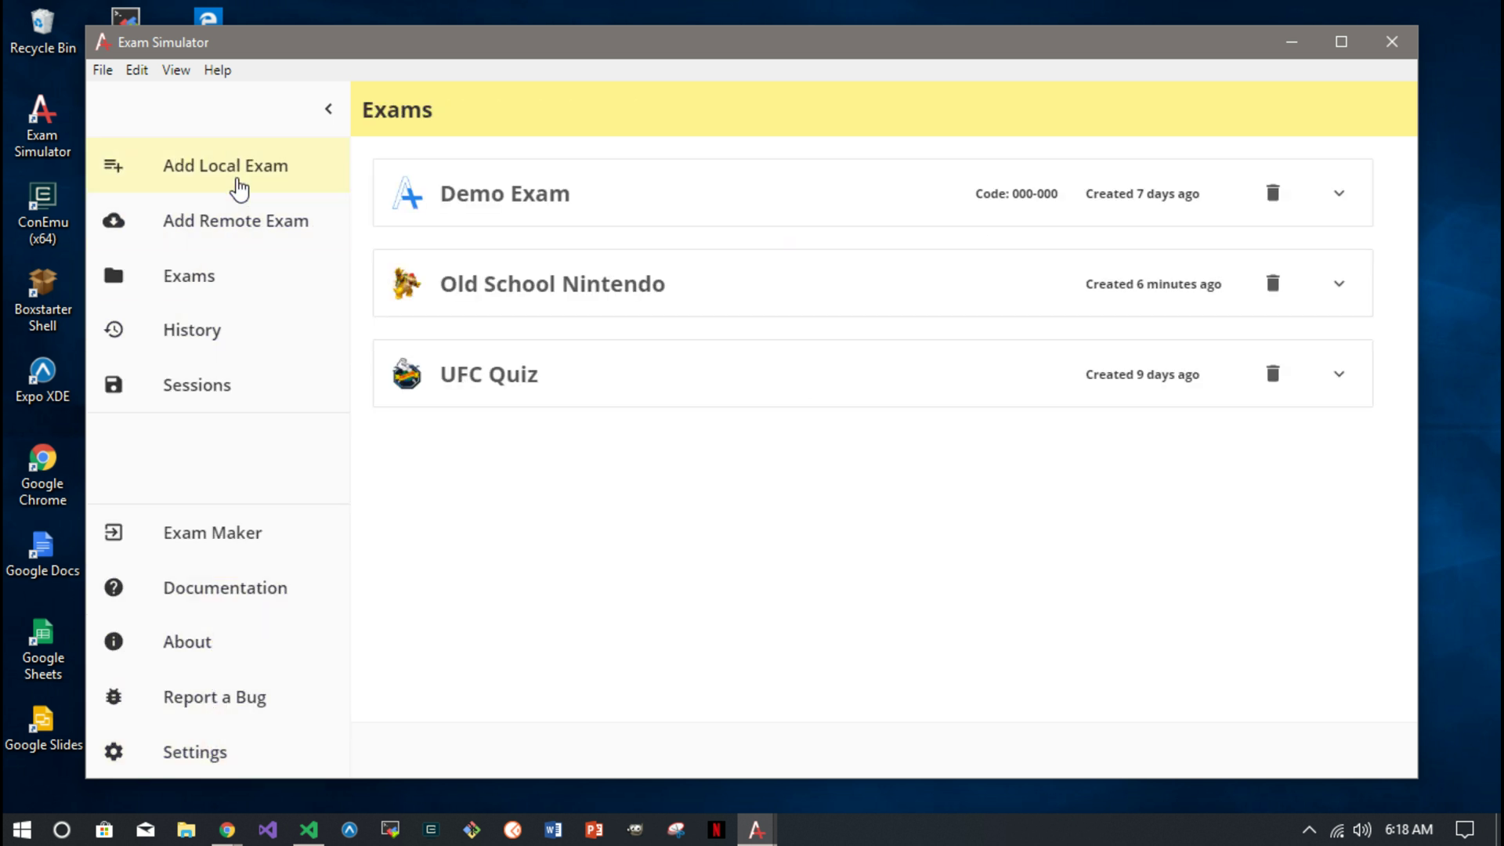
left_click(239, 188)
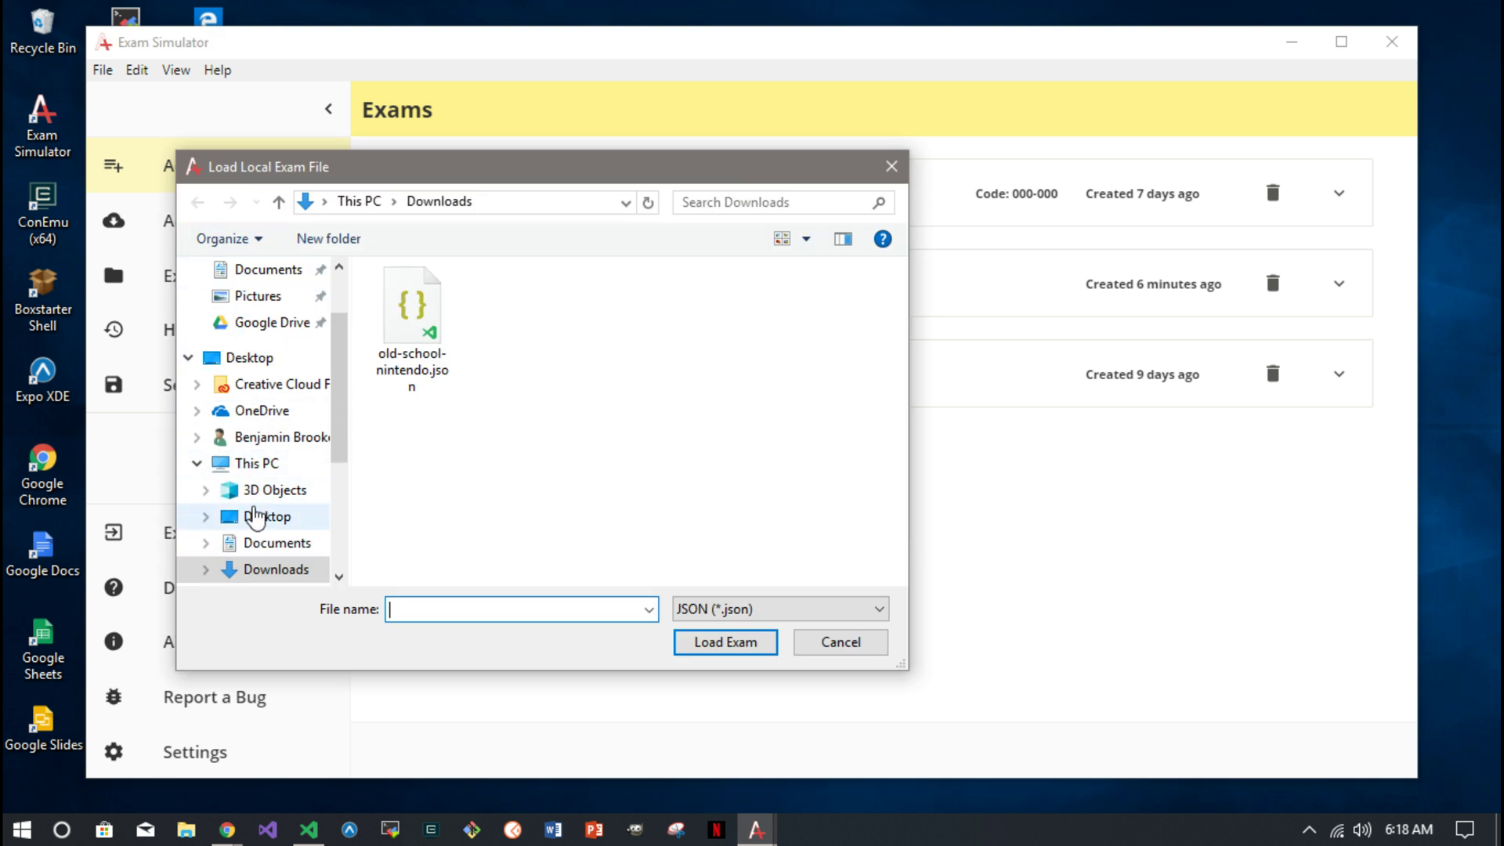
left_click(263, 516)
double_click(399, 303)
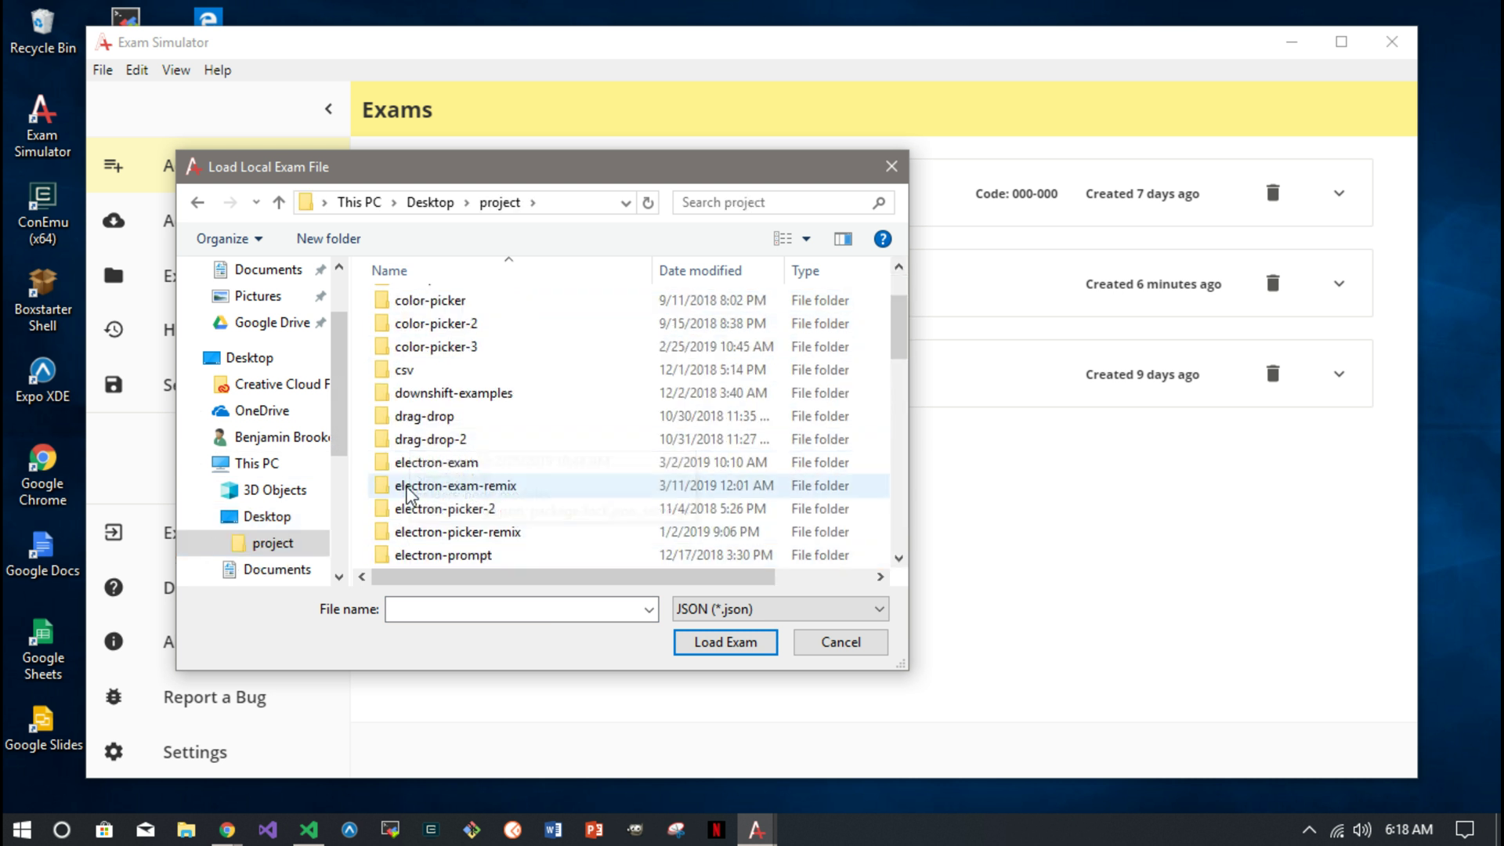
double_click(412, 462)
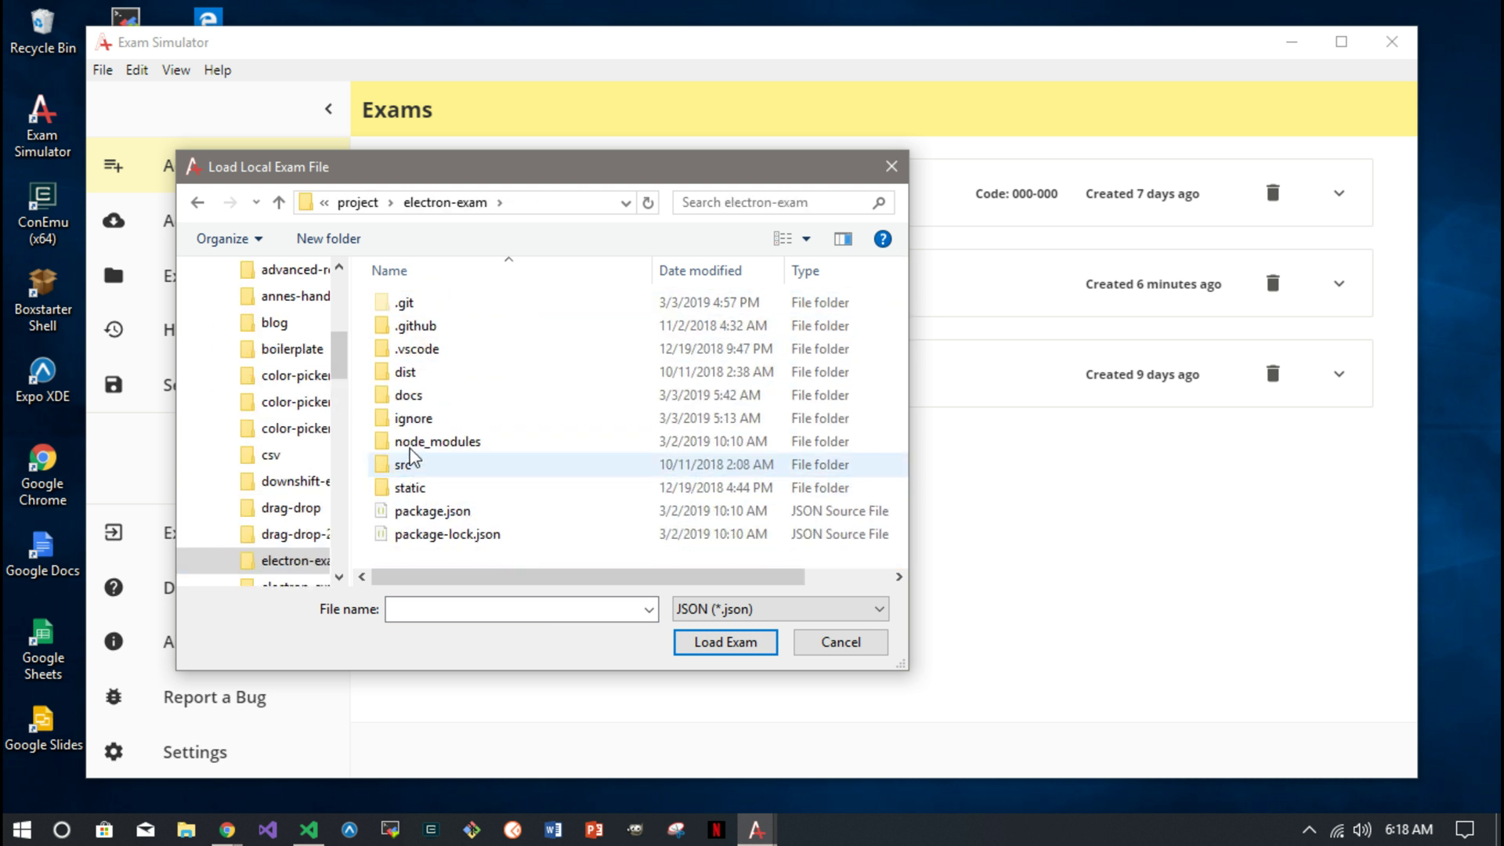
left_click(412, 426)
double_click(411, 429)
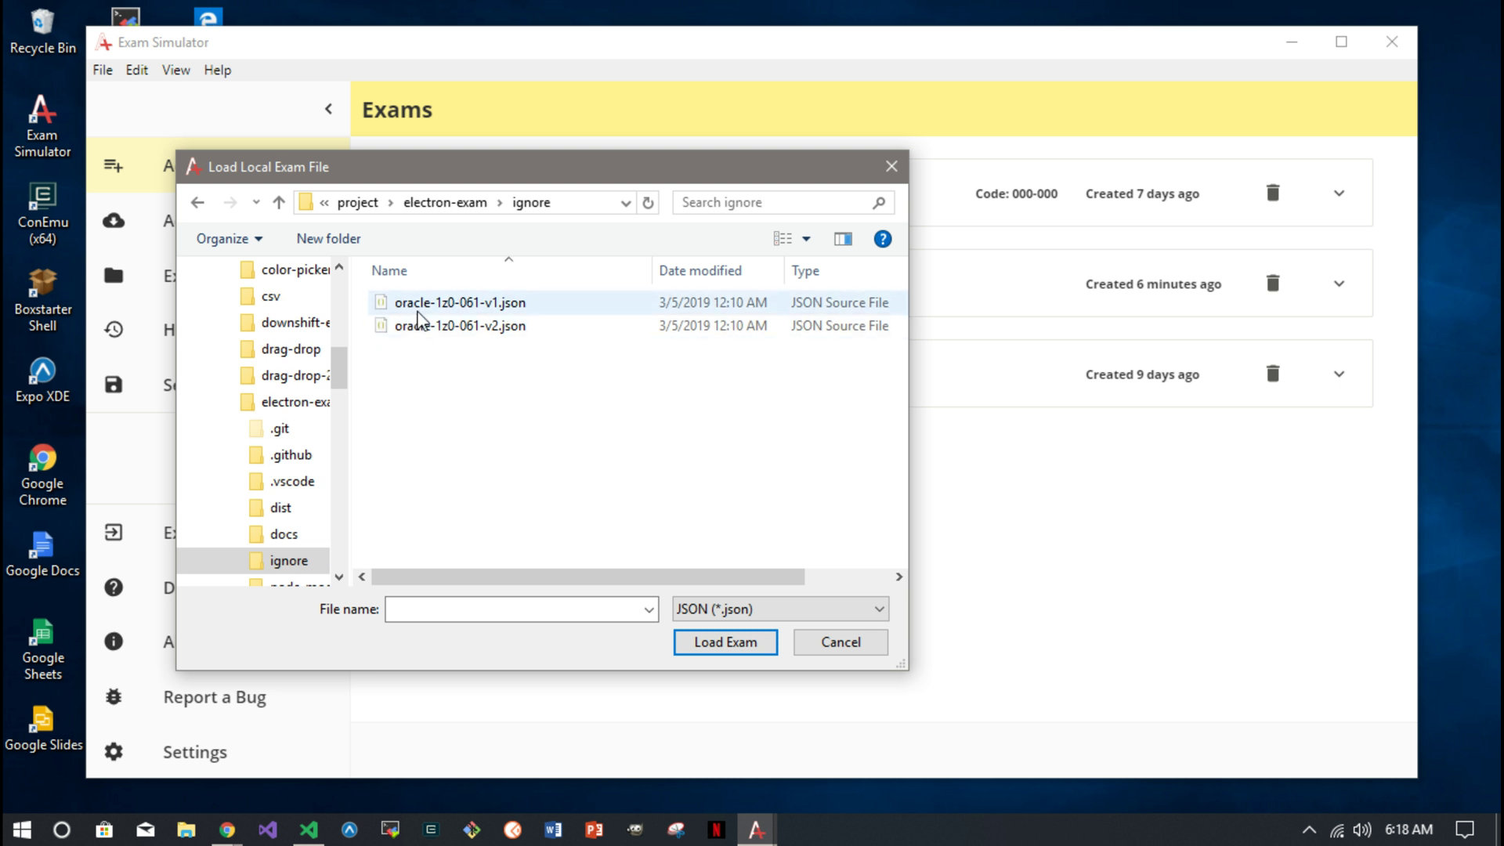
double_click(417, 311)
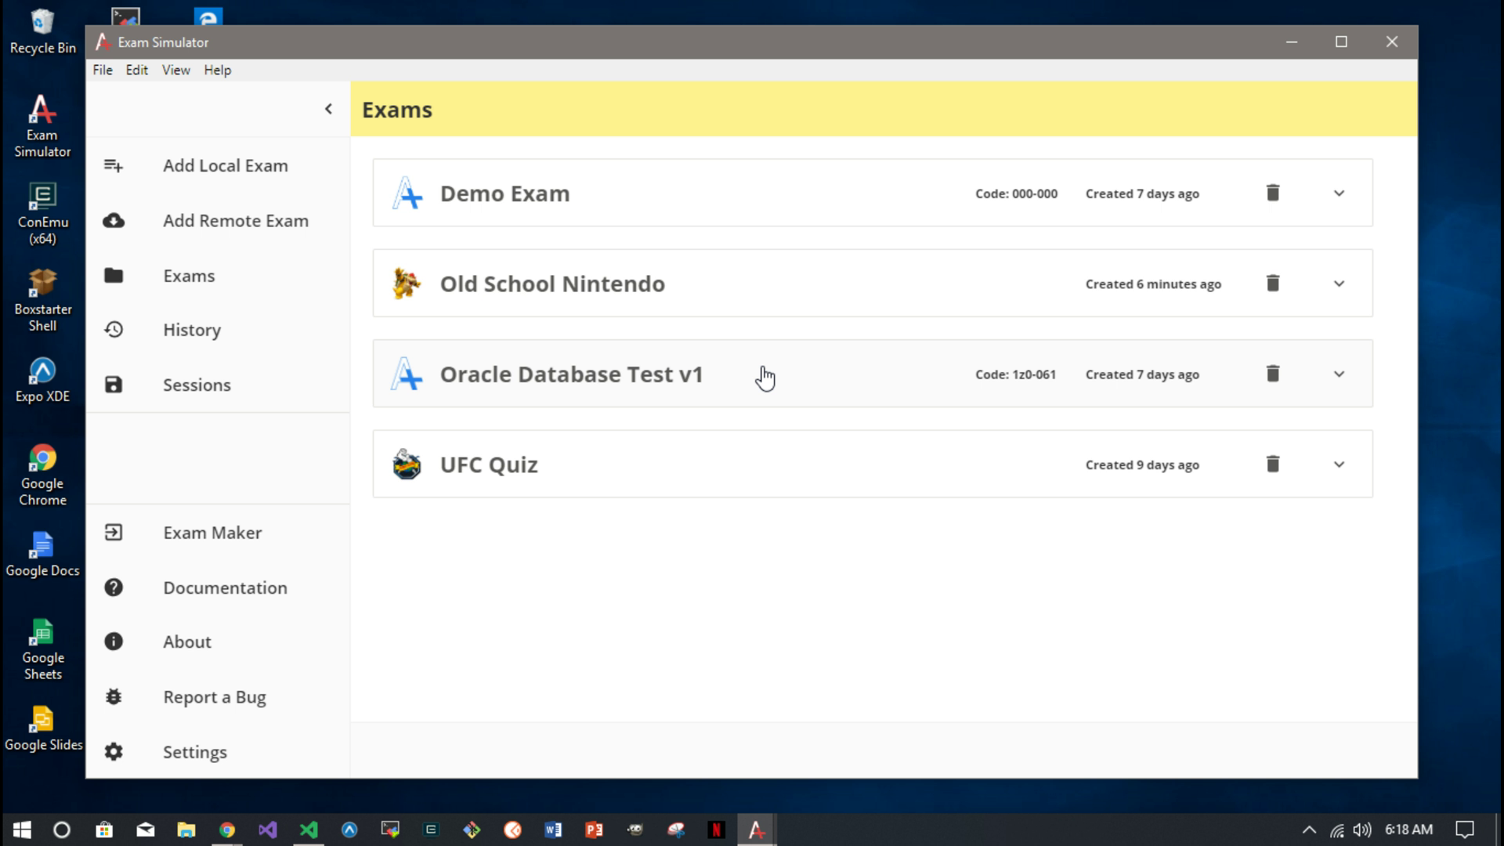
left_click(764, 377)
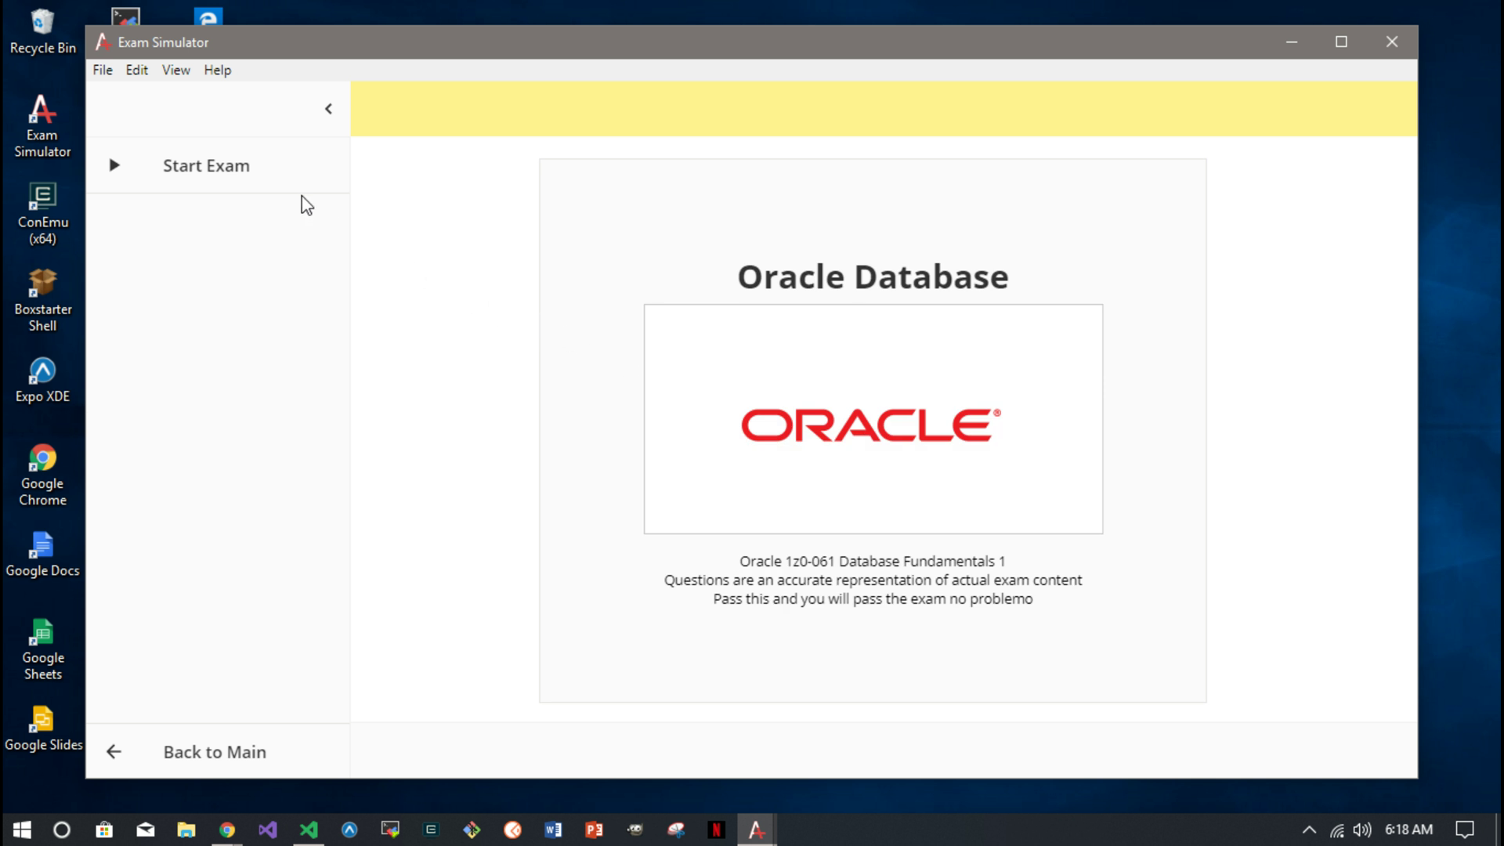
Start the Oracle Database Test v1 exam and bookmark question 1.
left_click(287, 176)
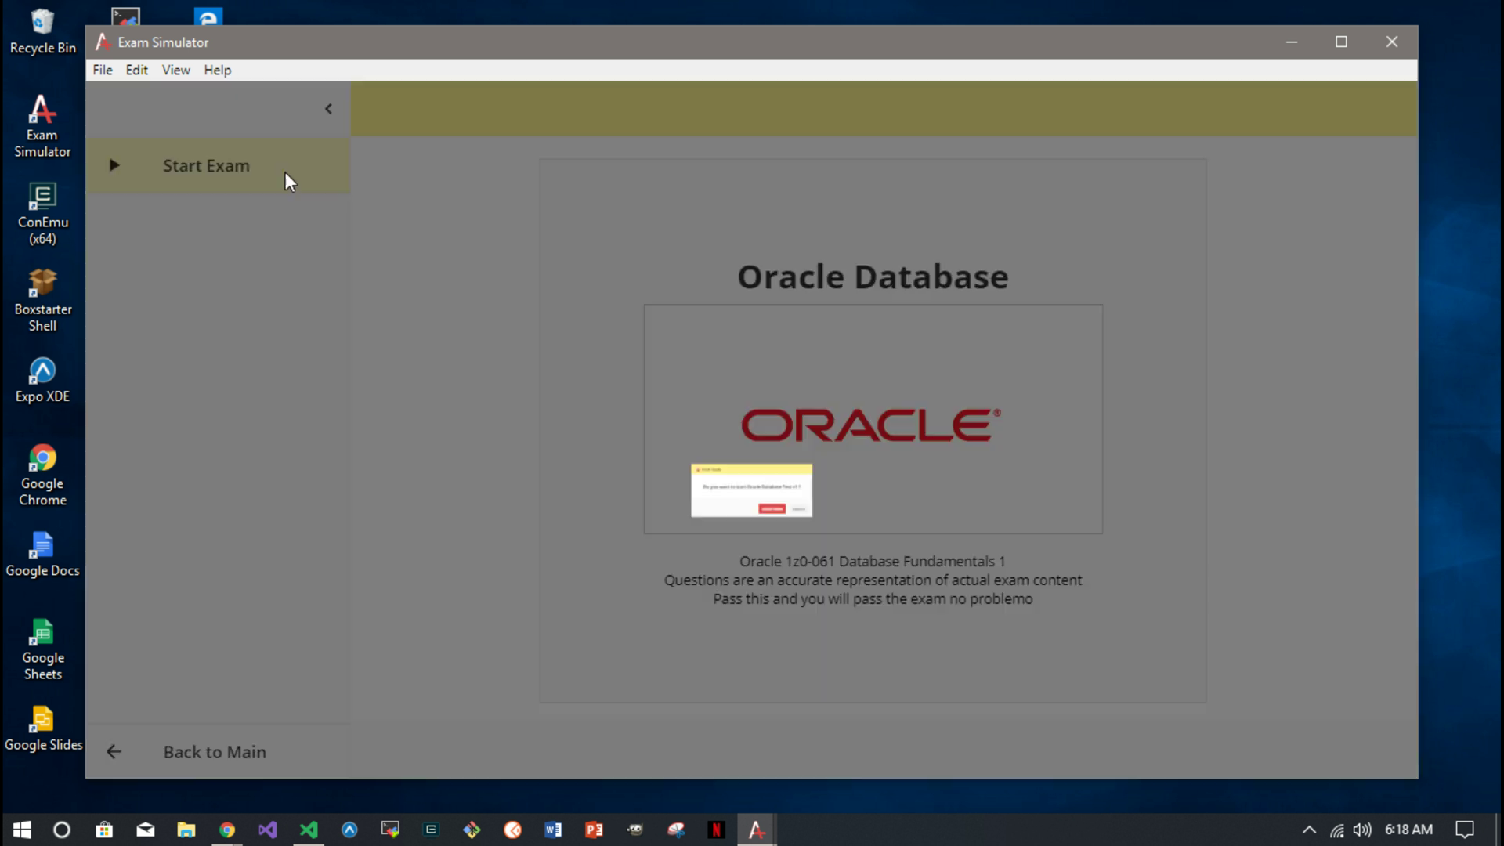
left_click(814, 494)
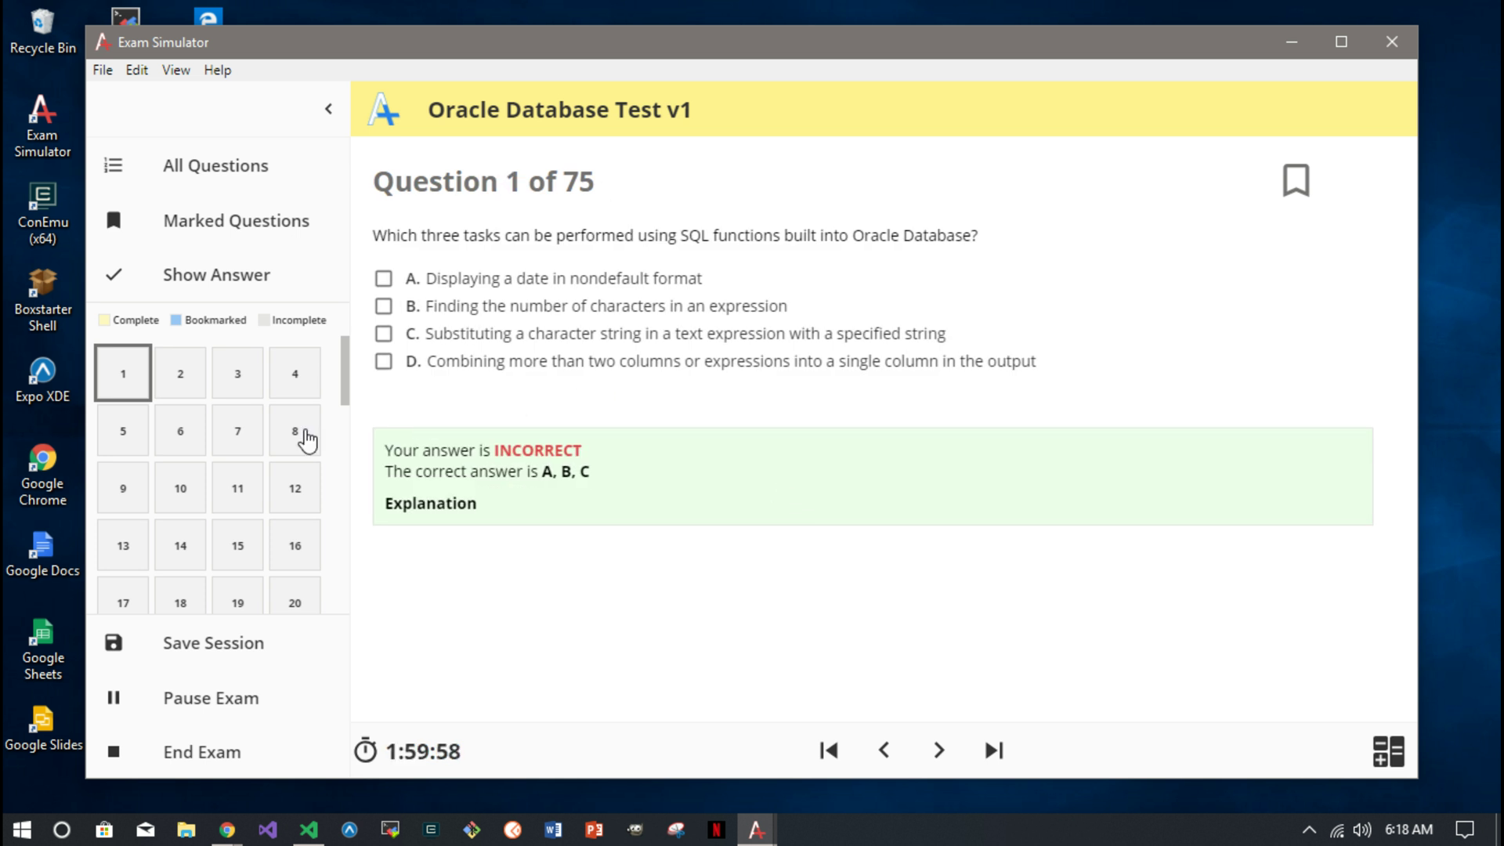
scroll(303, 429, "down", 10)
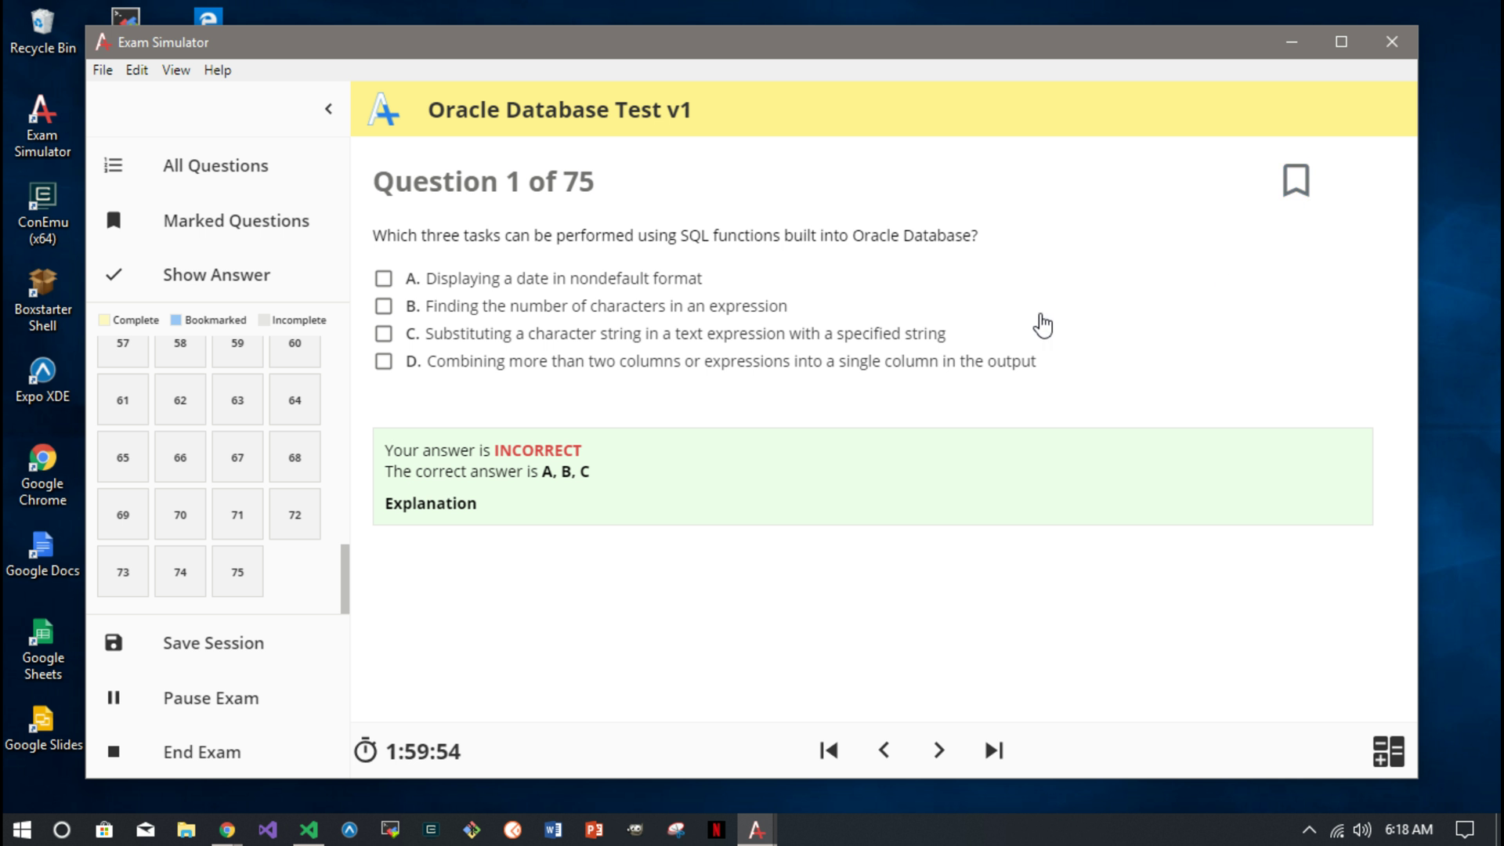
left_click(1296, 182)
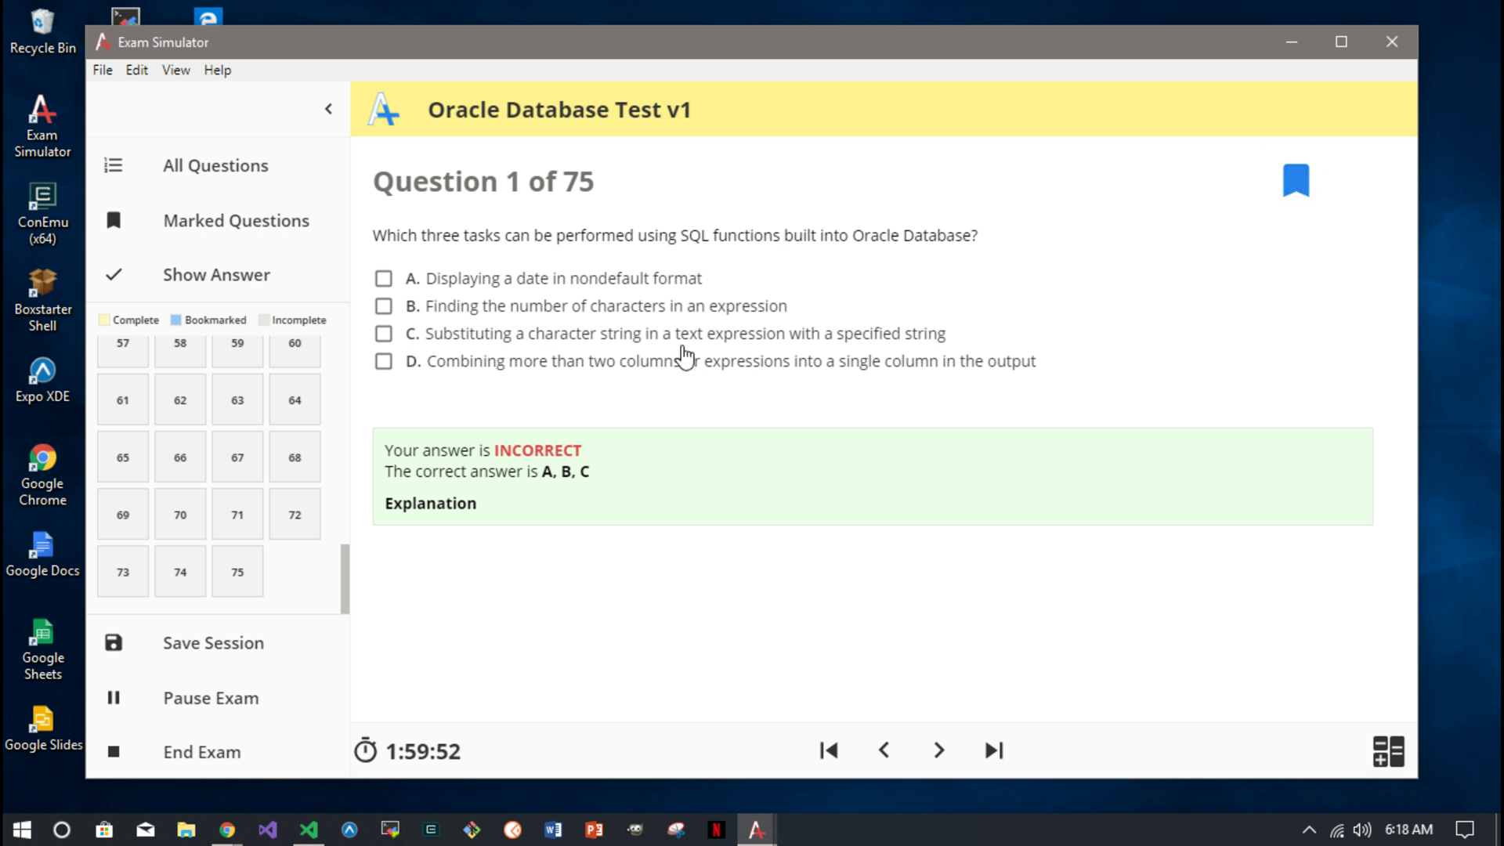
scroll(297, 537, "up", 7)
scroll(298, 536, "up", 5)
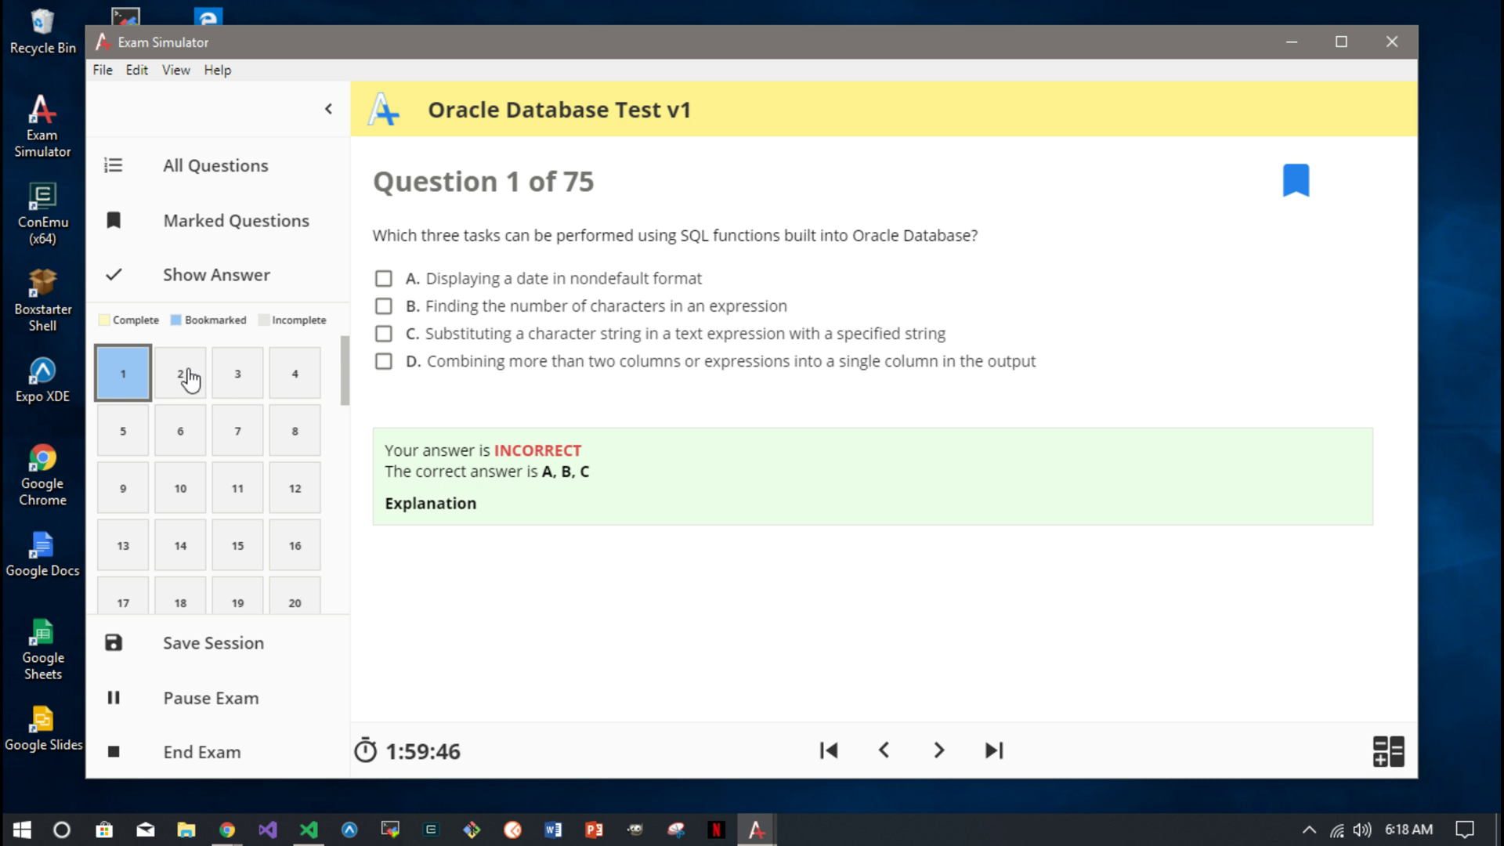
Go to question 2 about valid DELETE statements and read through it.
left_click(188, 379)
scroll(520, 436, "down", 6)
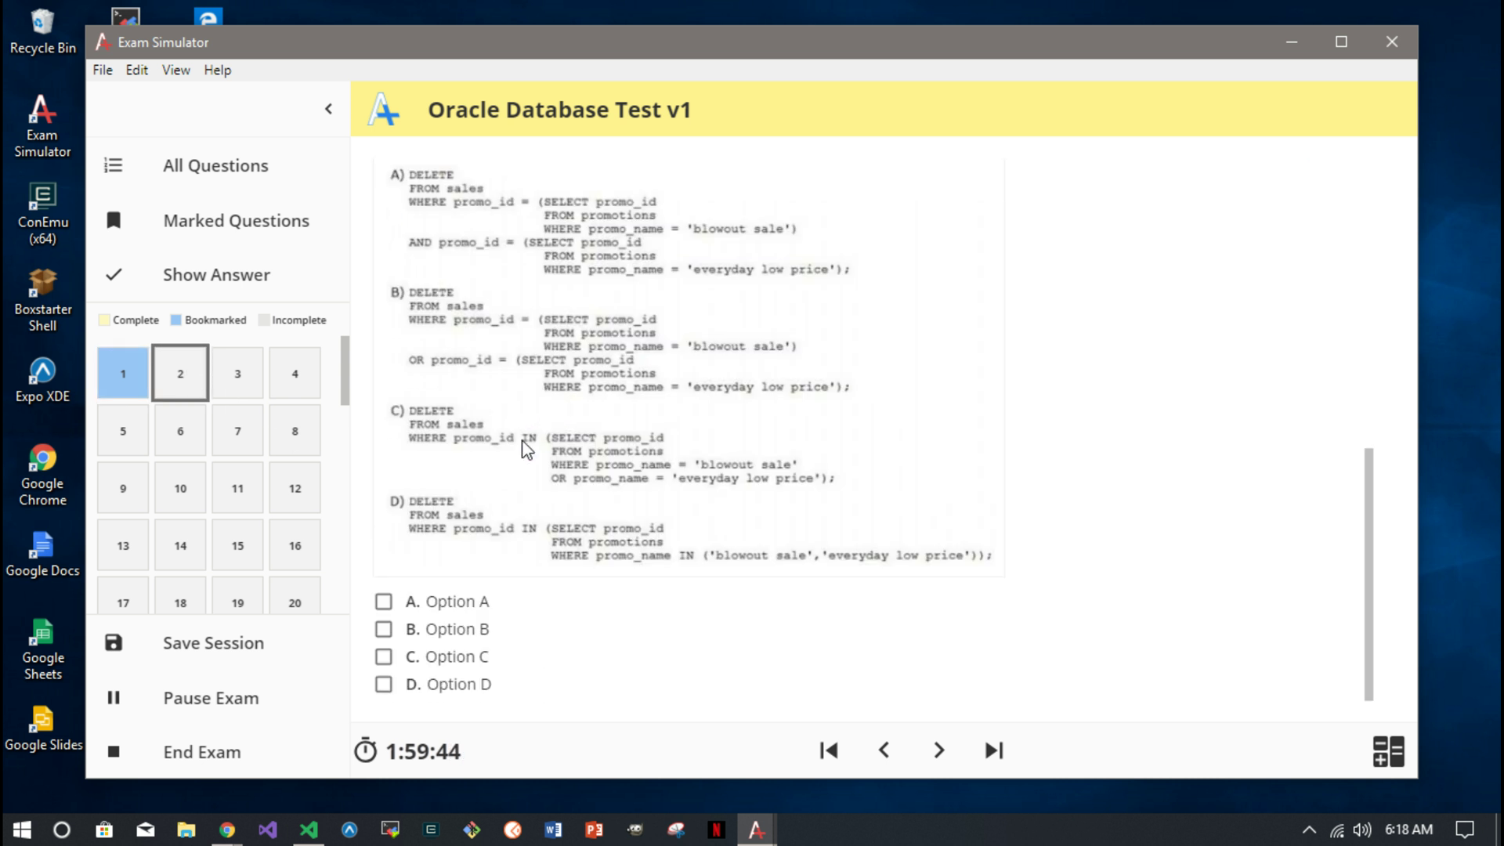
scroll(523, 450, "up", 2)
scroll(523, 451, "up", 4)
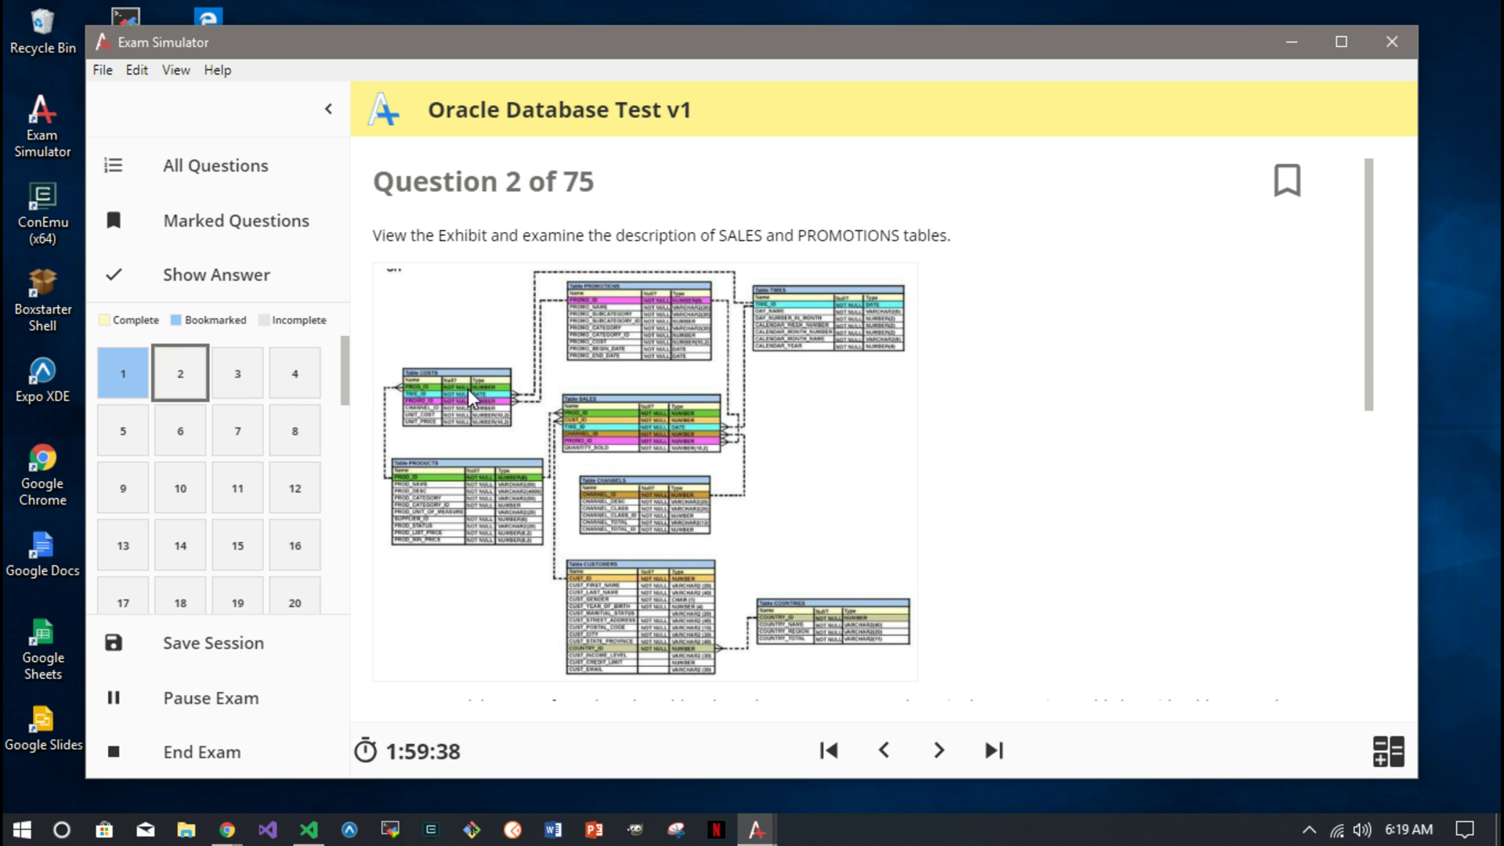
scroll(540, 344, "down", 10)
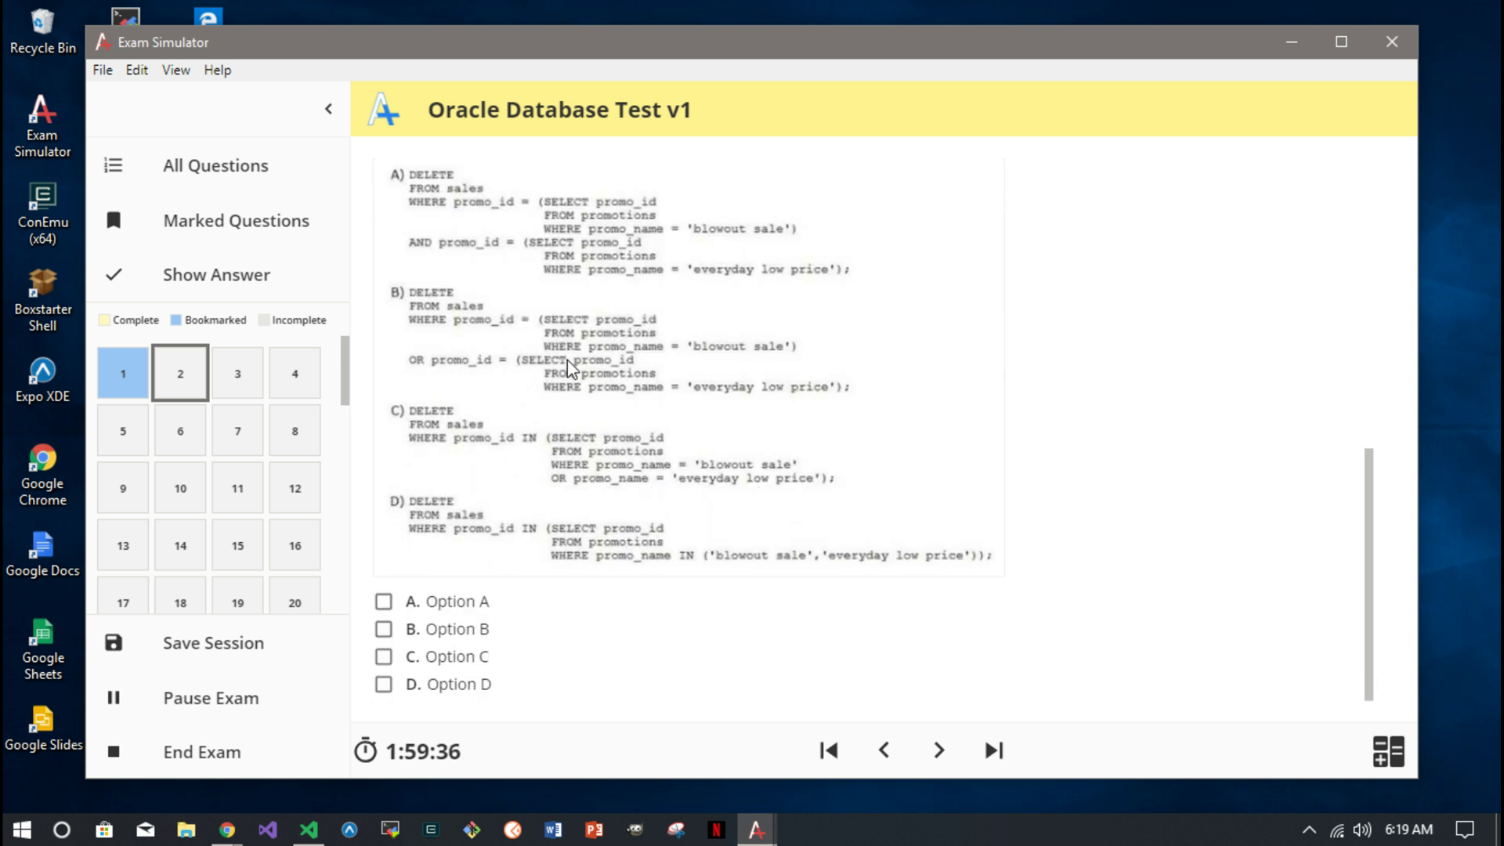
scroll(572, 368, "up", 5)
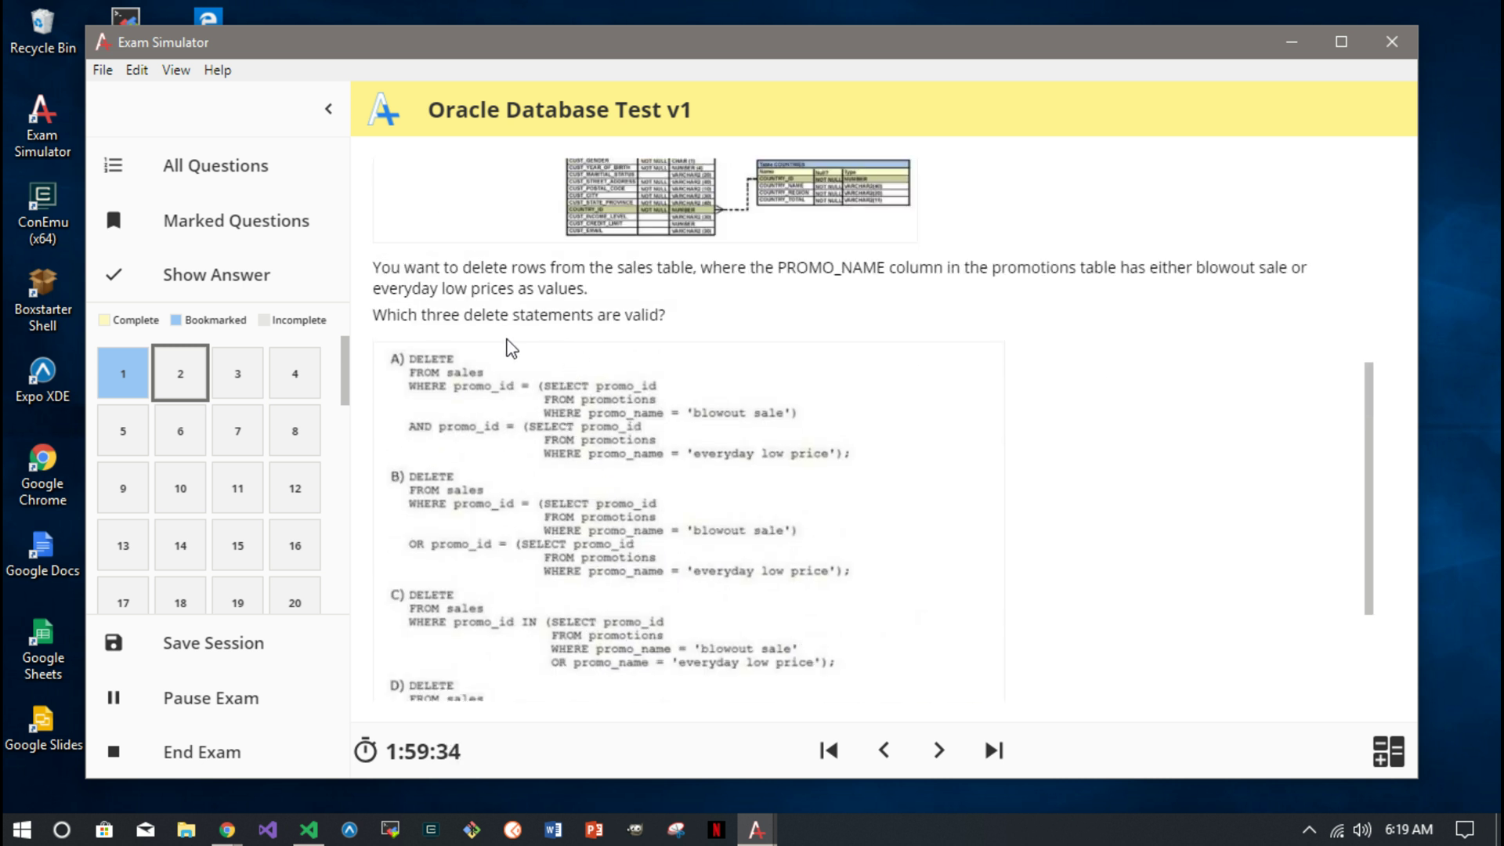
scroll(507, 345, "down", 5)
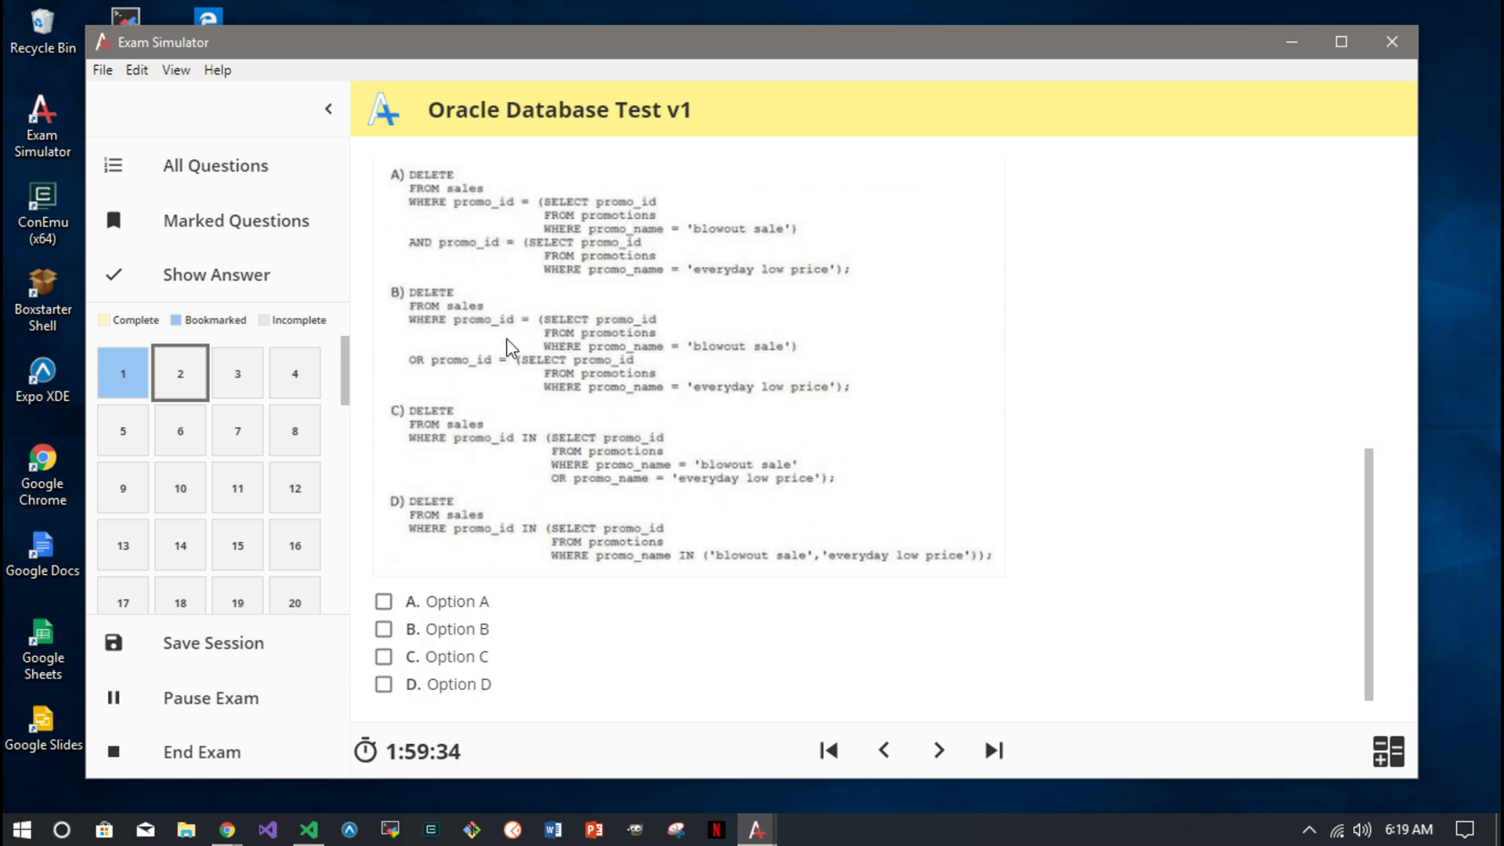
Maximize the exam window and advance to question 3.
left_click(1341, 41)
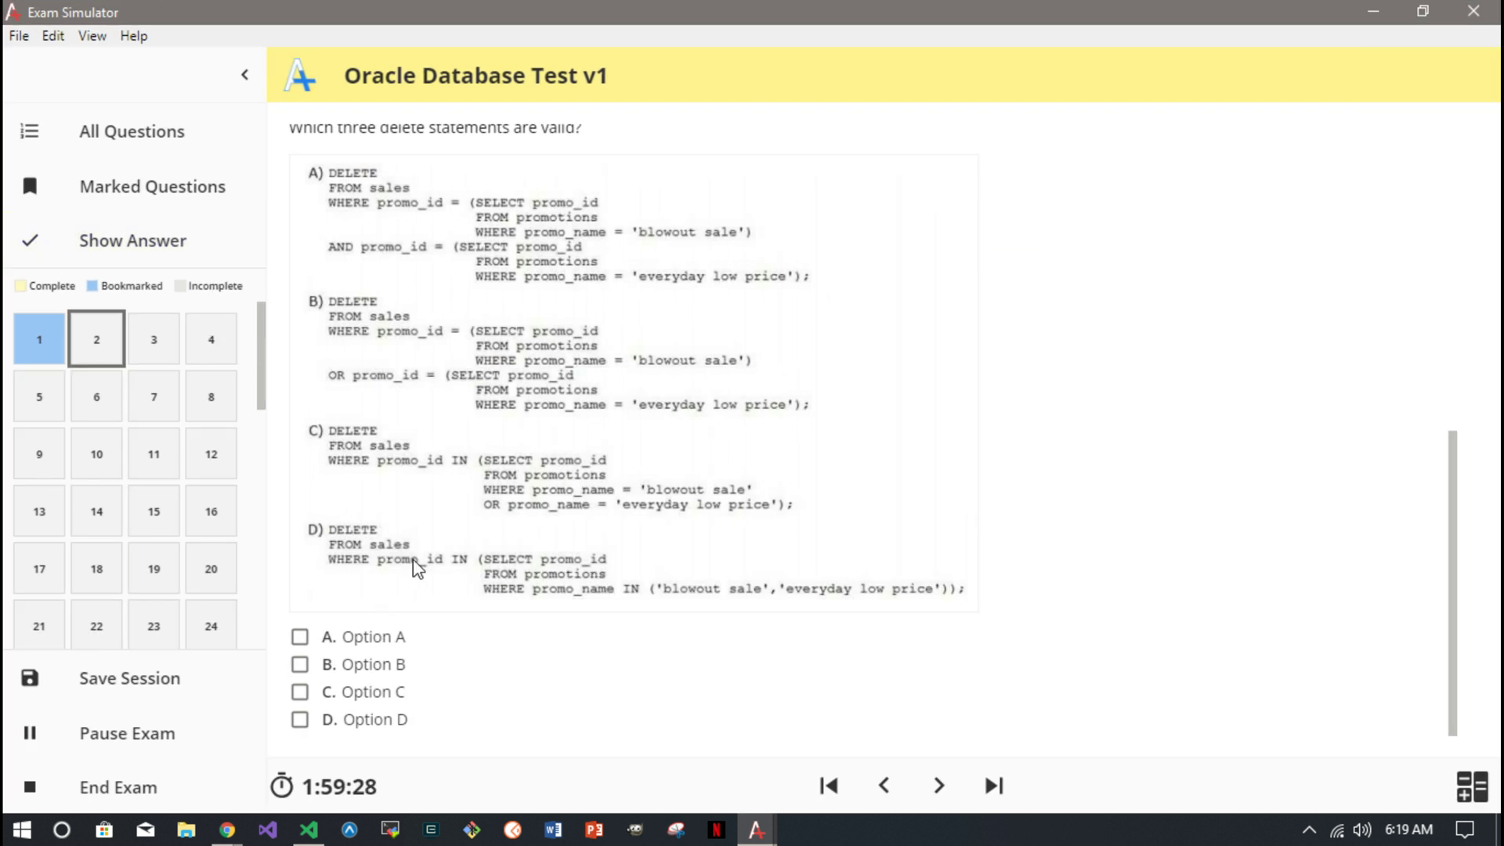
scroll(412, 571, "up", 15)
scroll(412, 570, "down", 10)
left_click(932, 783)
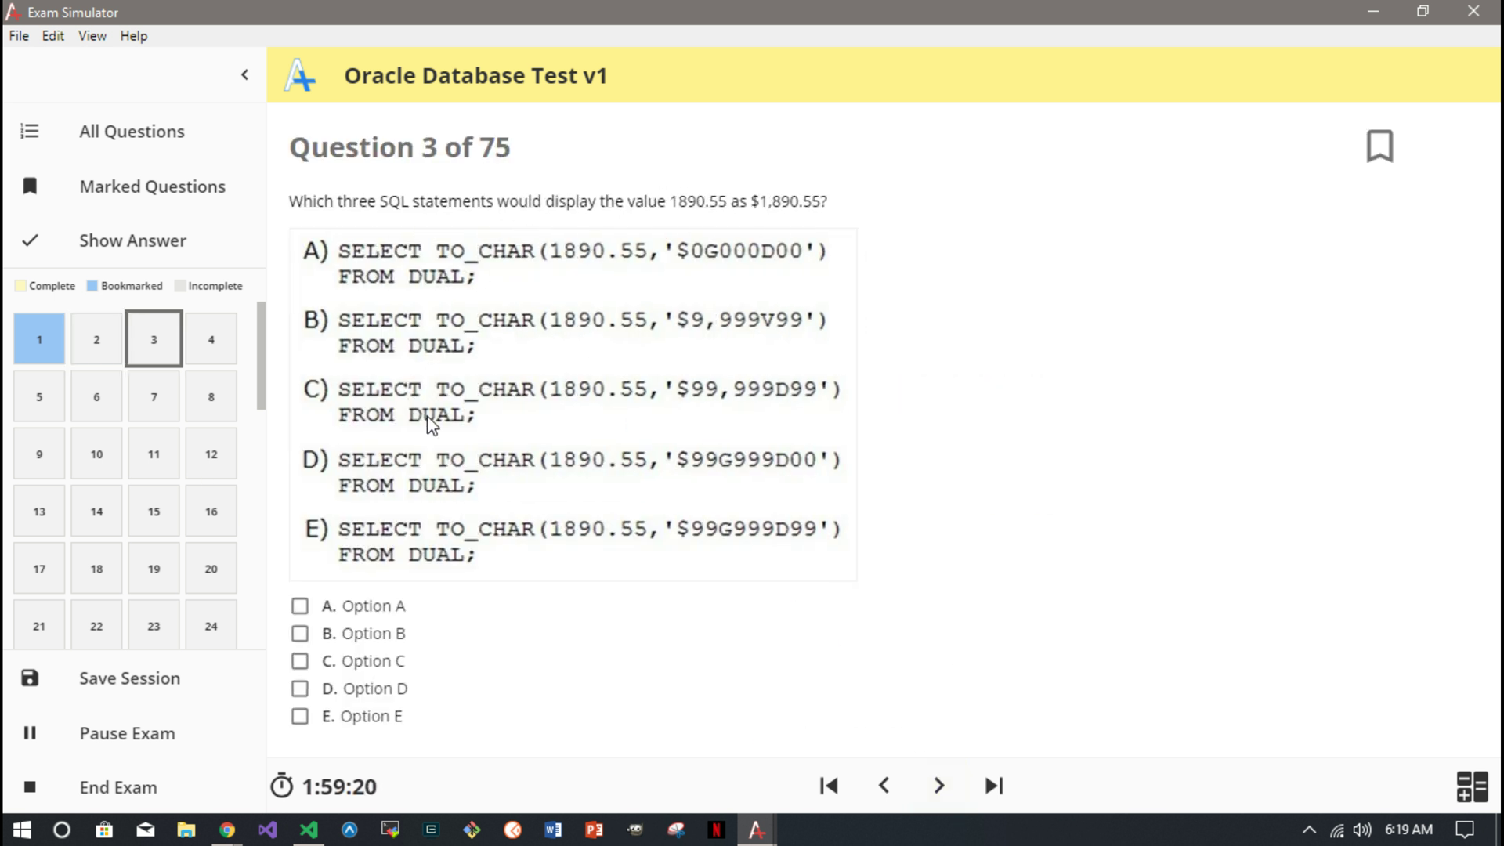
scroll(100, 413, "down", 10)
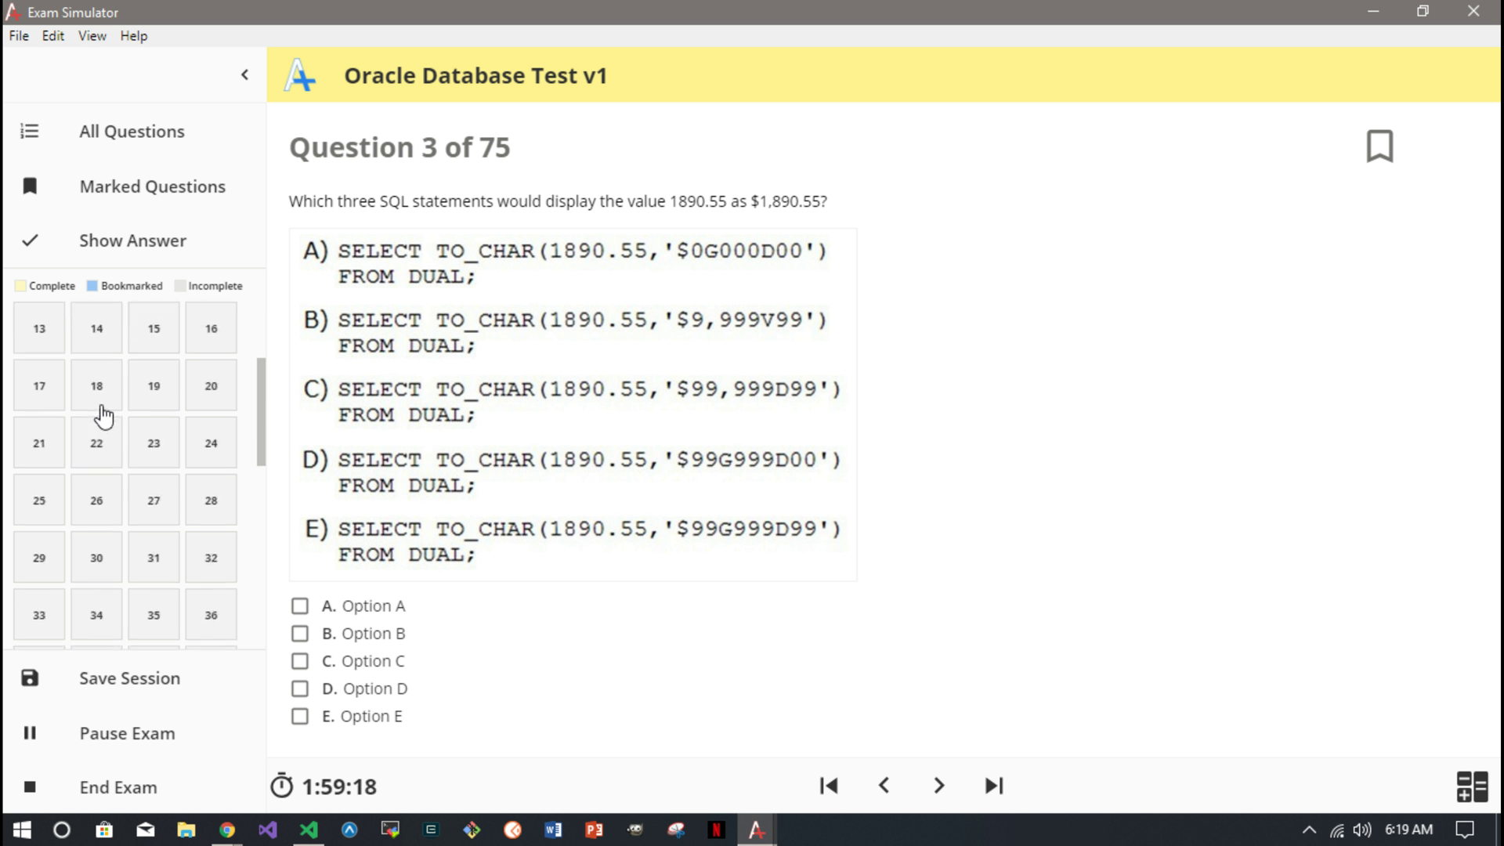
scroll(100, 413, "up", 10)
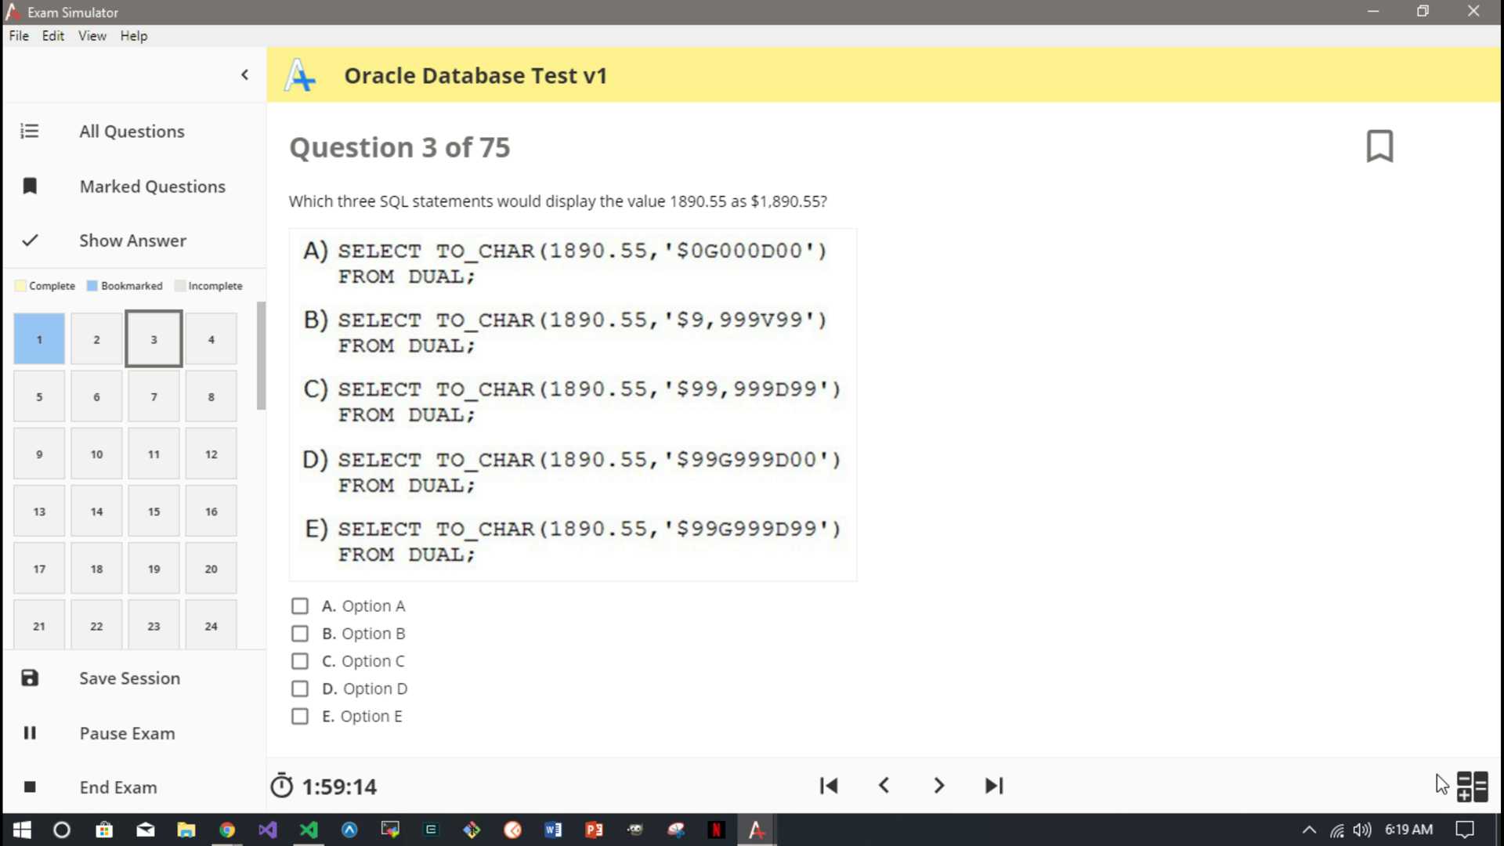
Open and close the calculator, then bookmark question 3.
left_click(1479, 781)
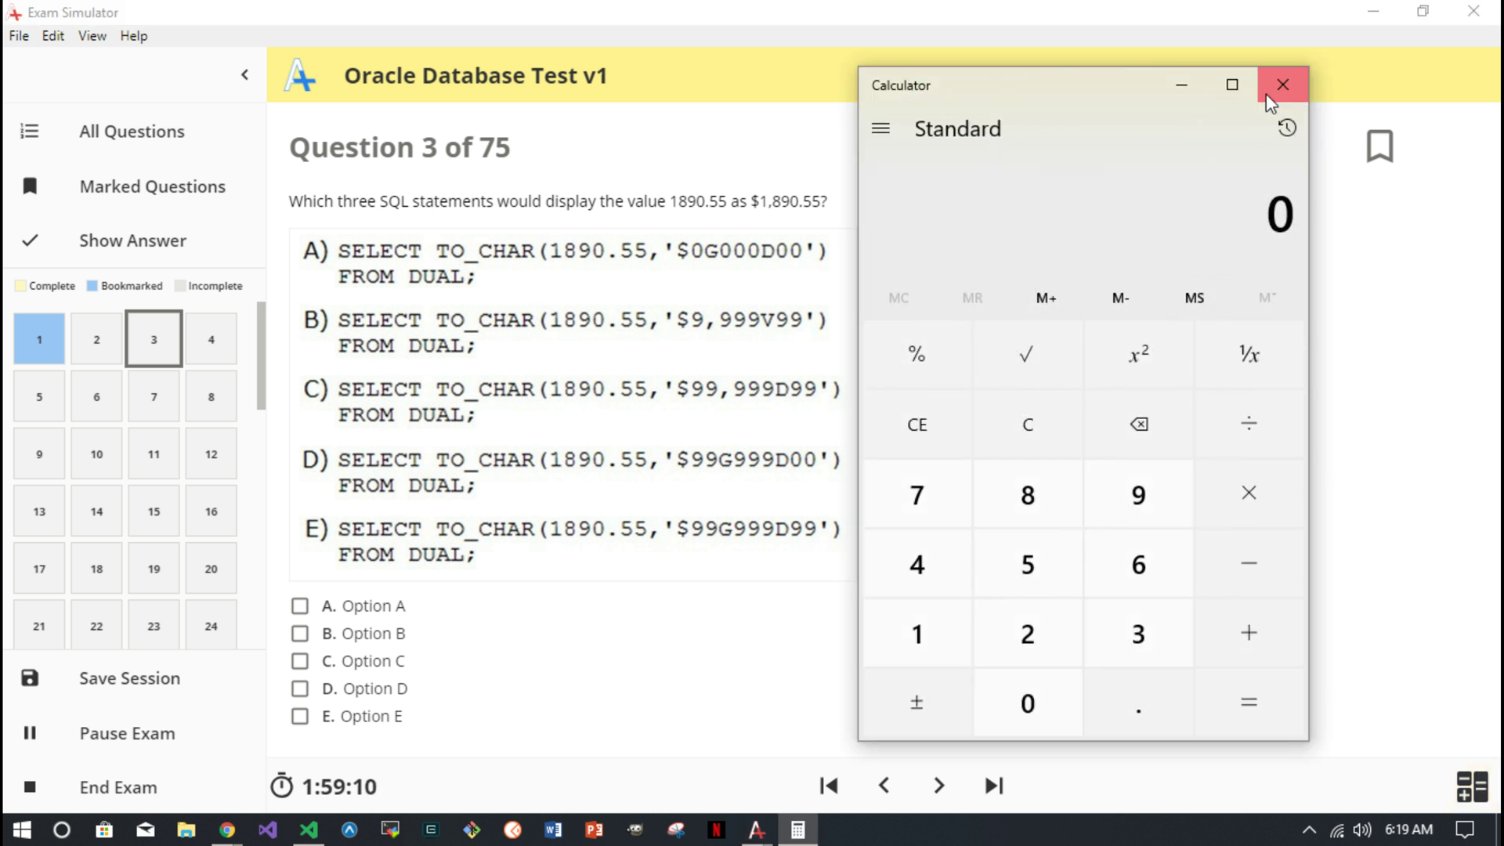
left_click(1280, 85)
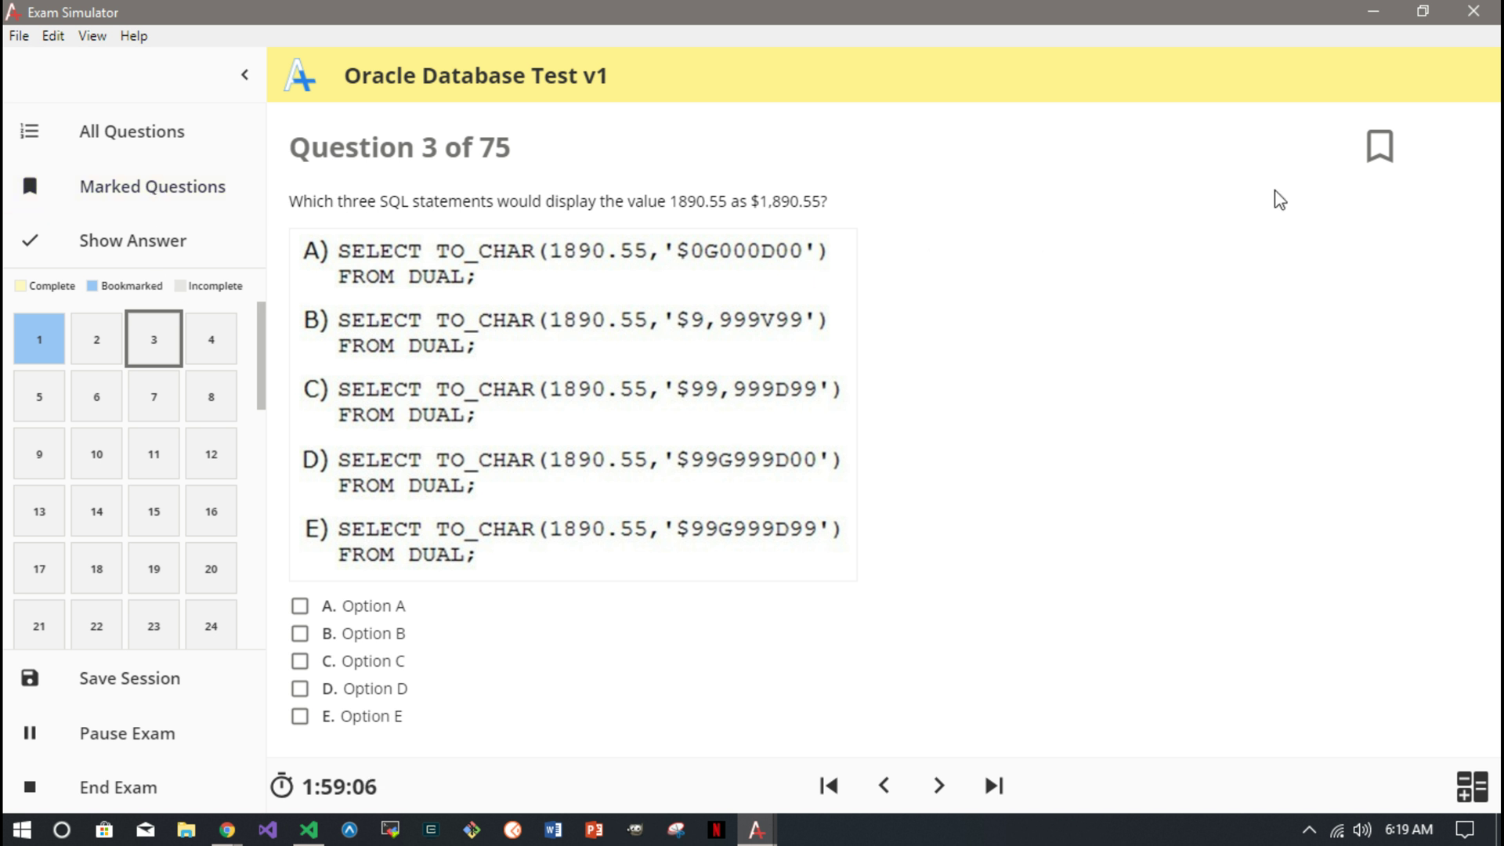
left_click(1383, 148)
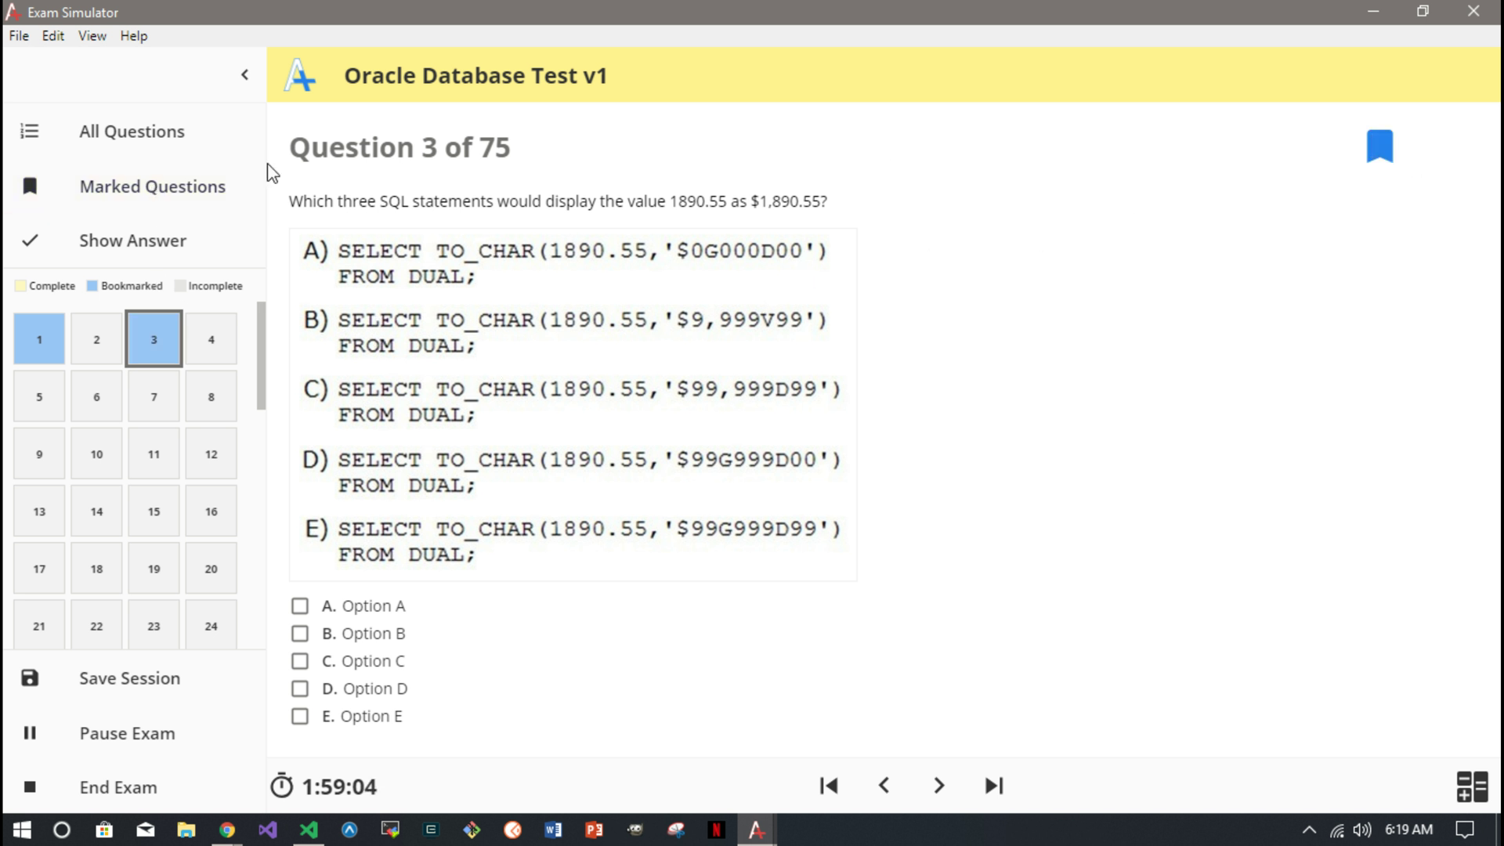
Show only marked questions, step from question 1 to 3, and confirm ending the exam.
left_click(151, 203)
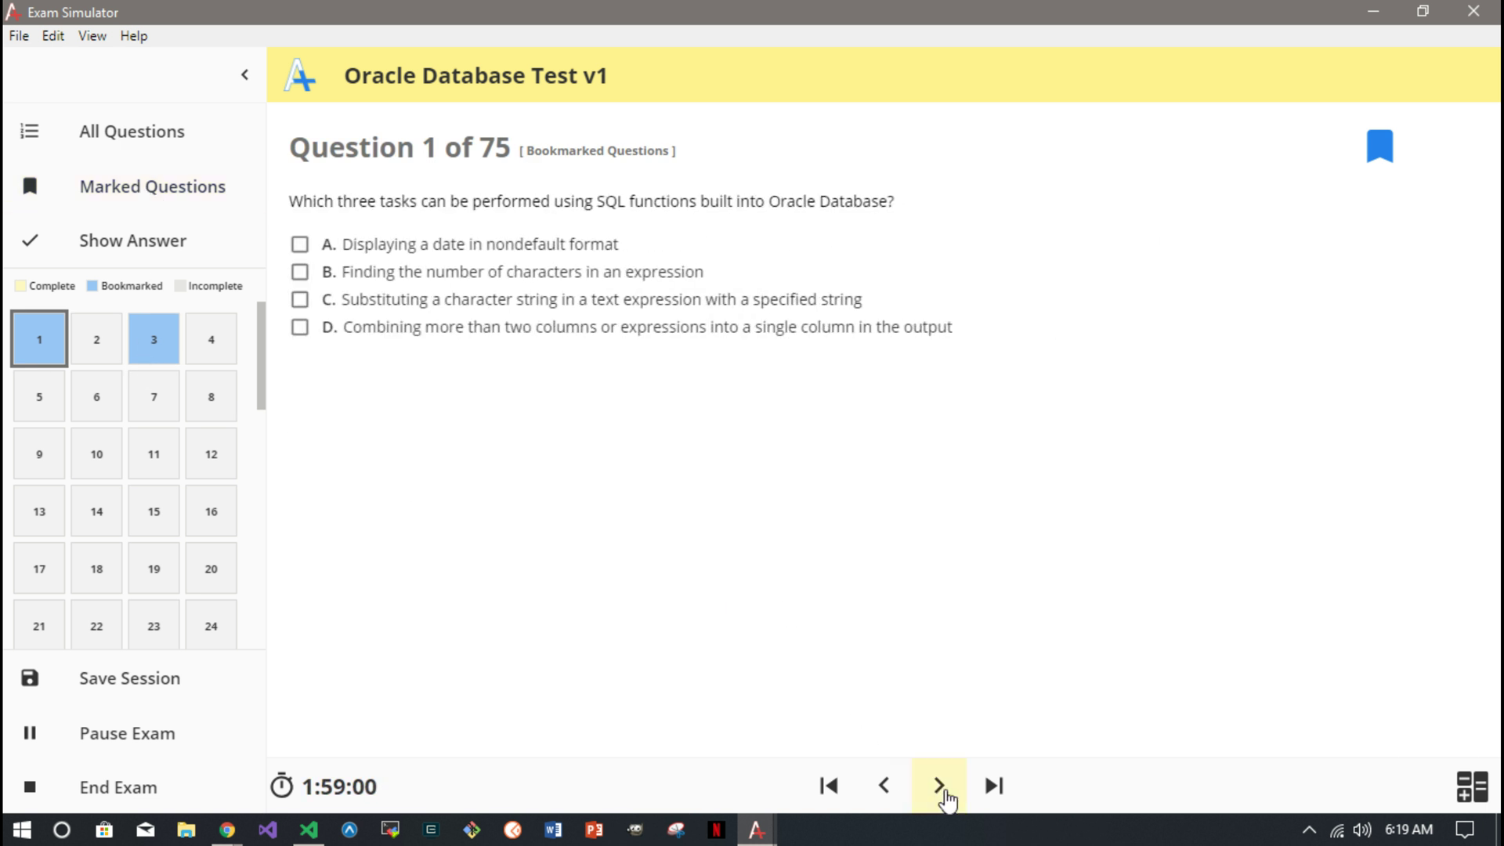
left_click(939, 787)
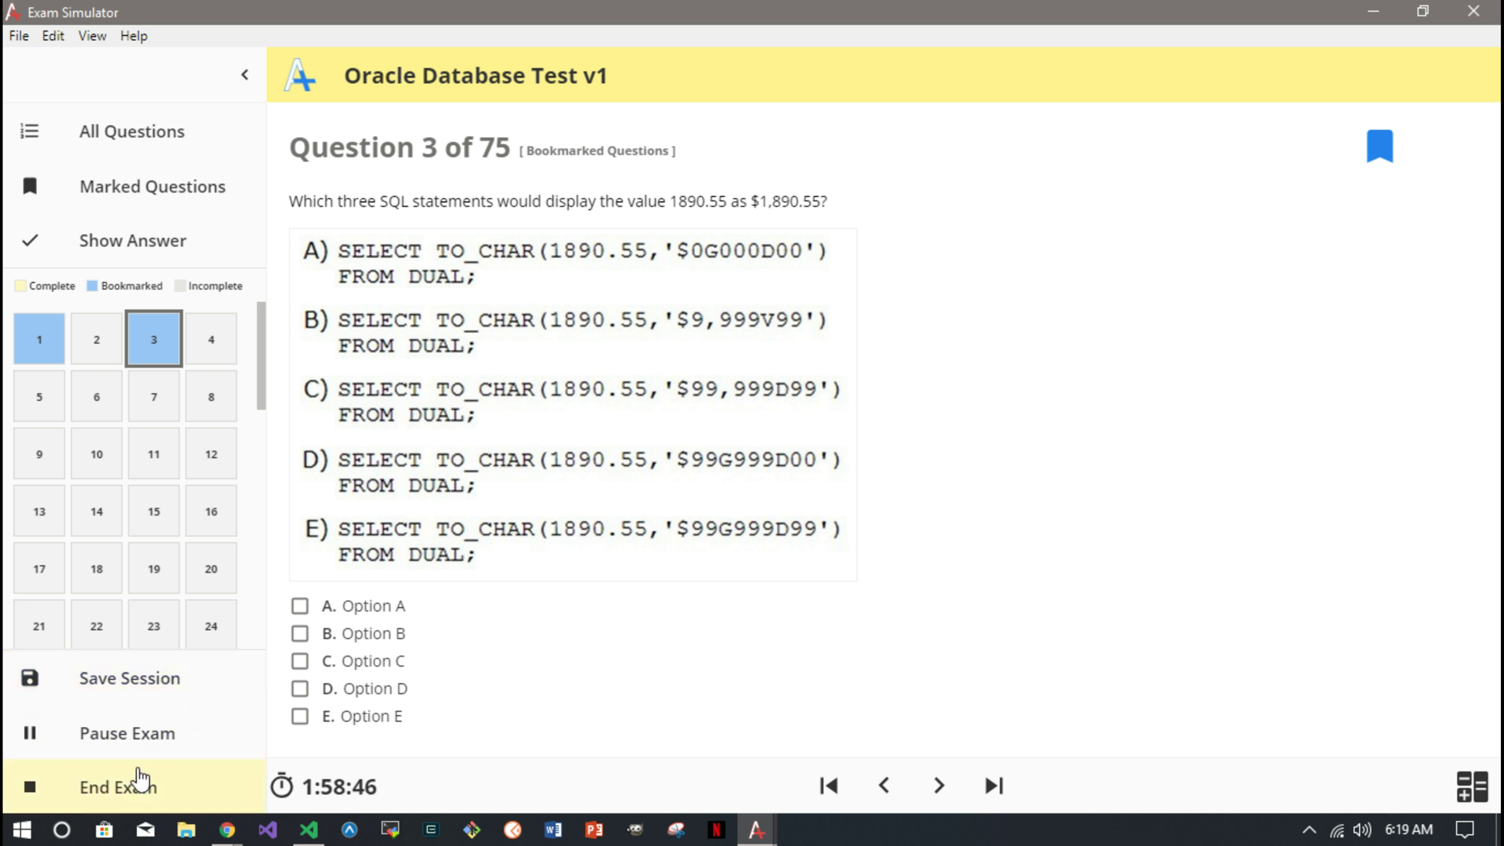
left_click(141, 779)
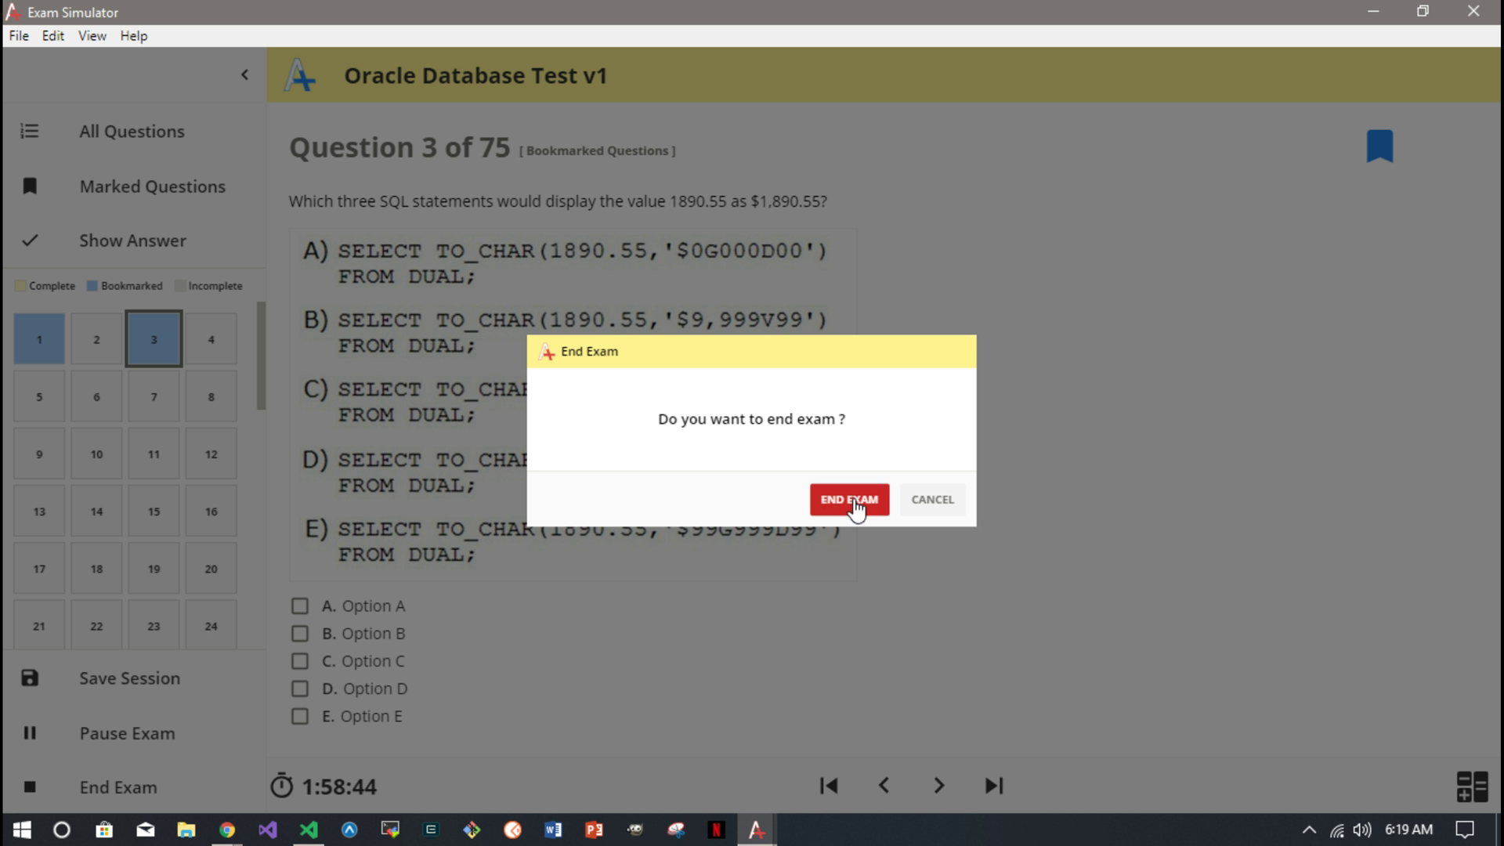
left_click(856, 509)
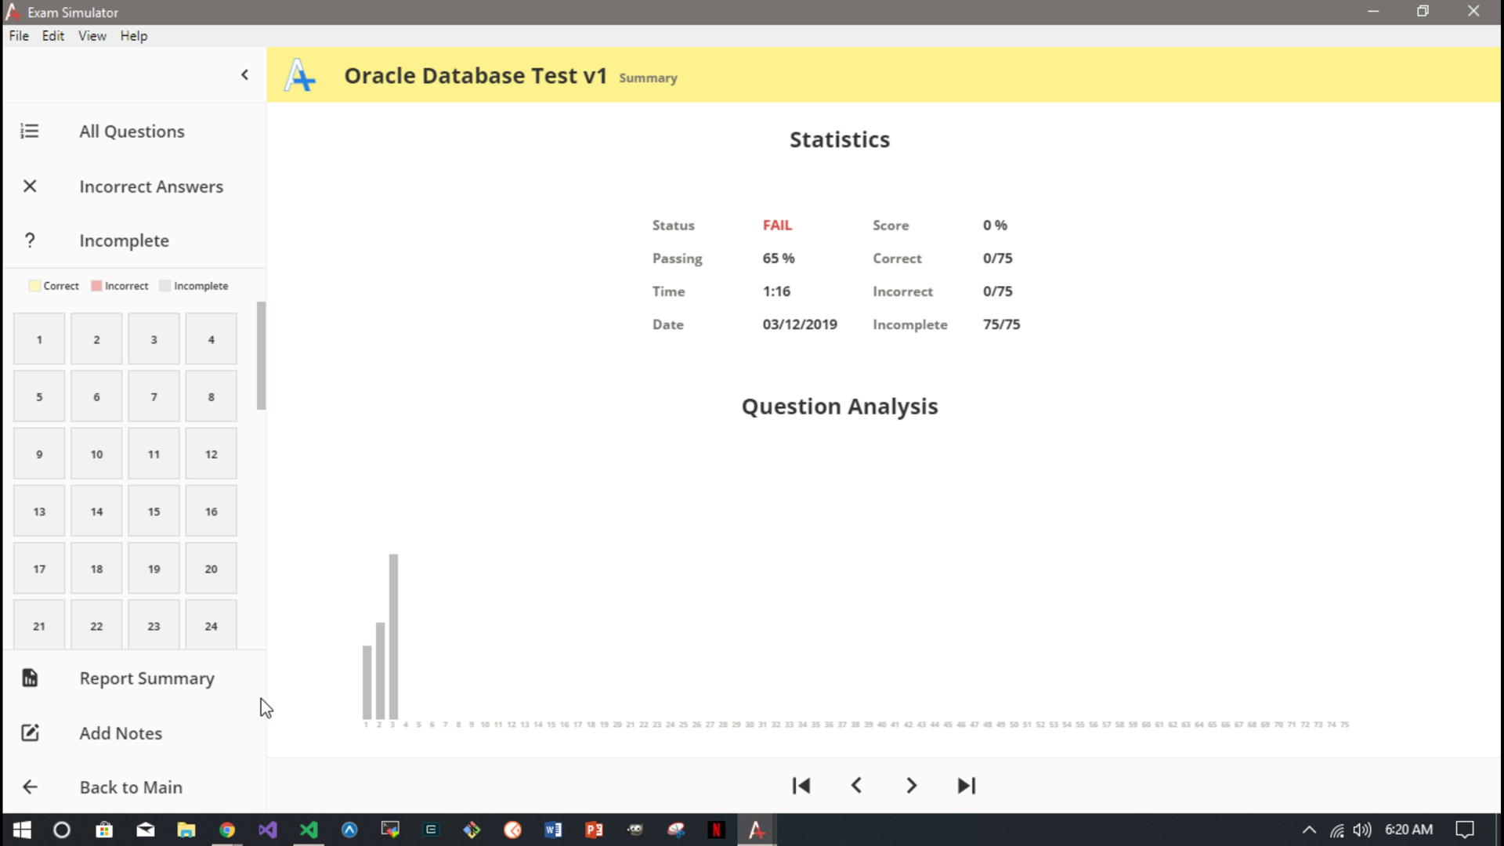
Leave the 0% FAIL summary and go back to the main exams list.
left_click(123, 785)
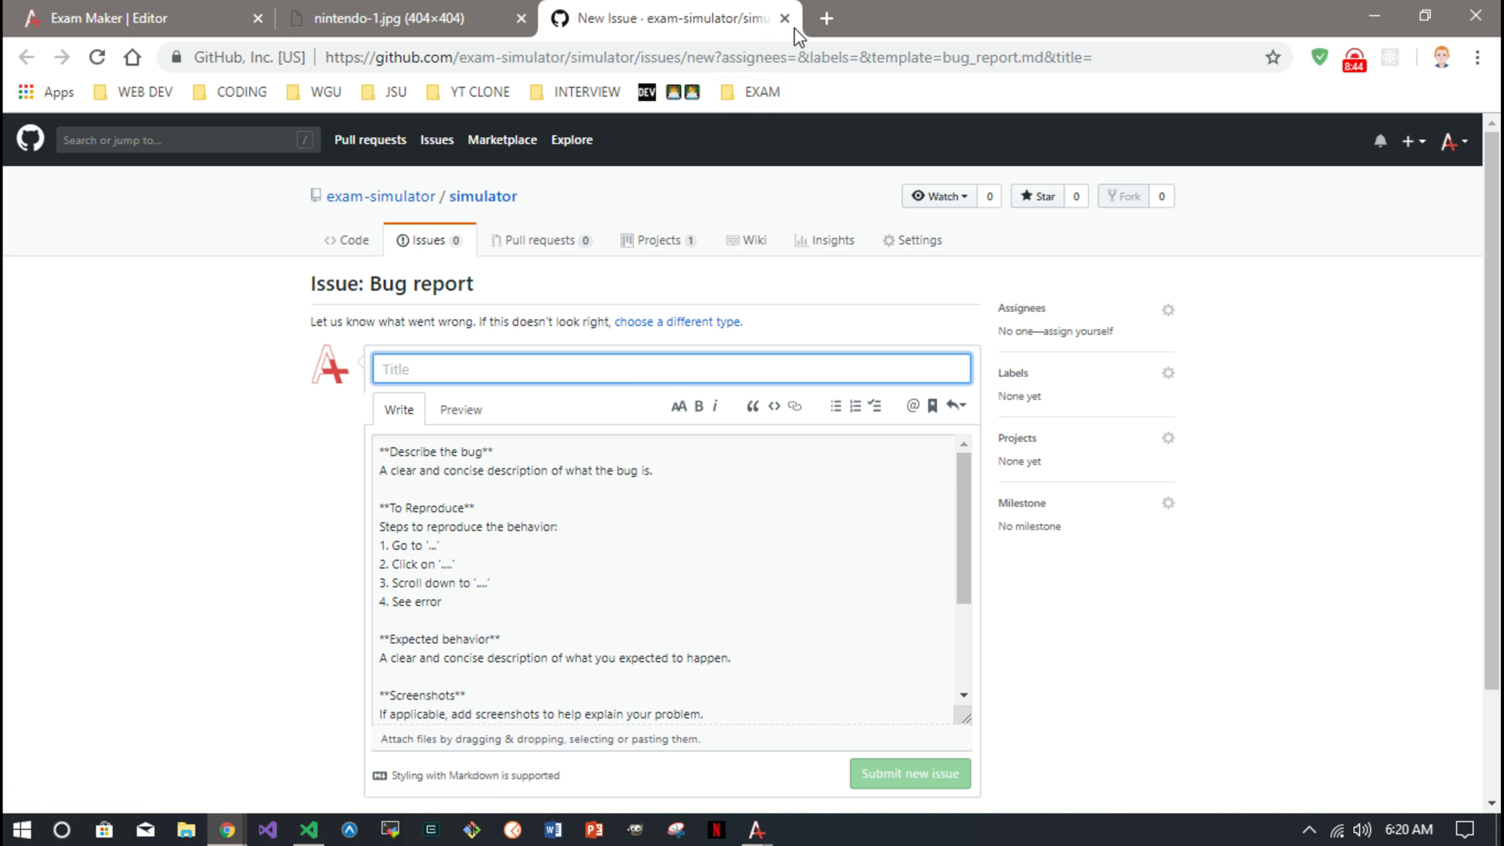
Close the GitHub New Issue tab and the nintendo-1.jpg tab in Chrome.
left_click(784, 18)
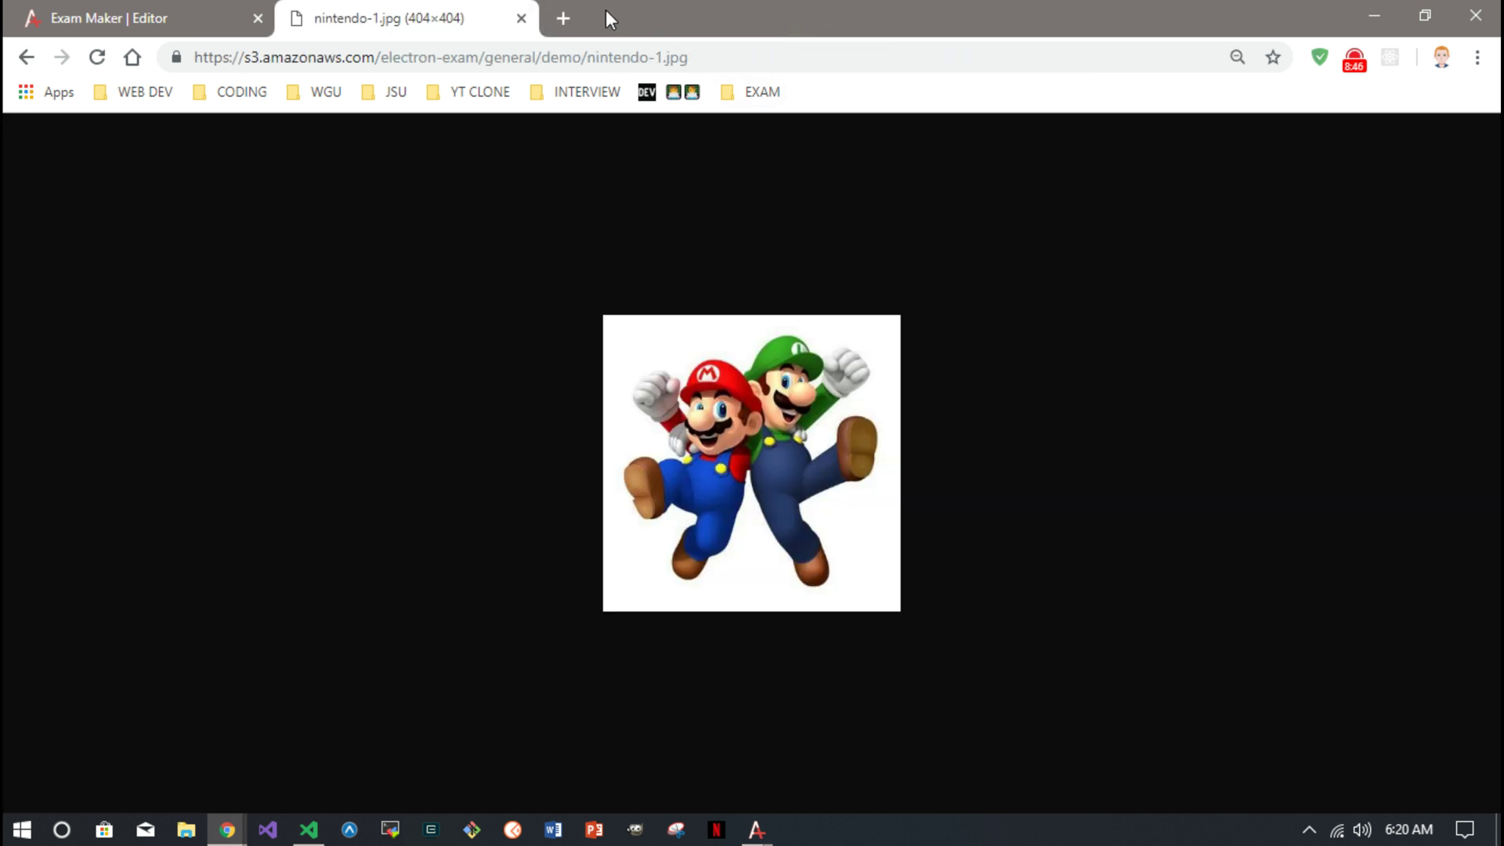
left_click(521, 18)
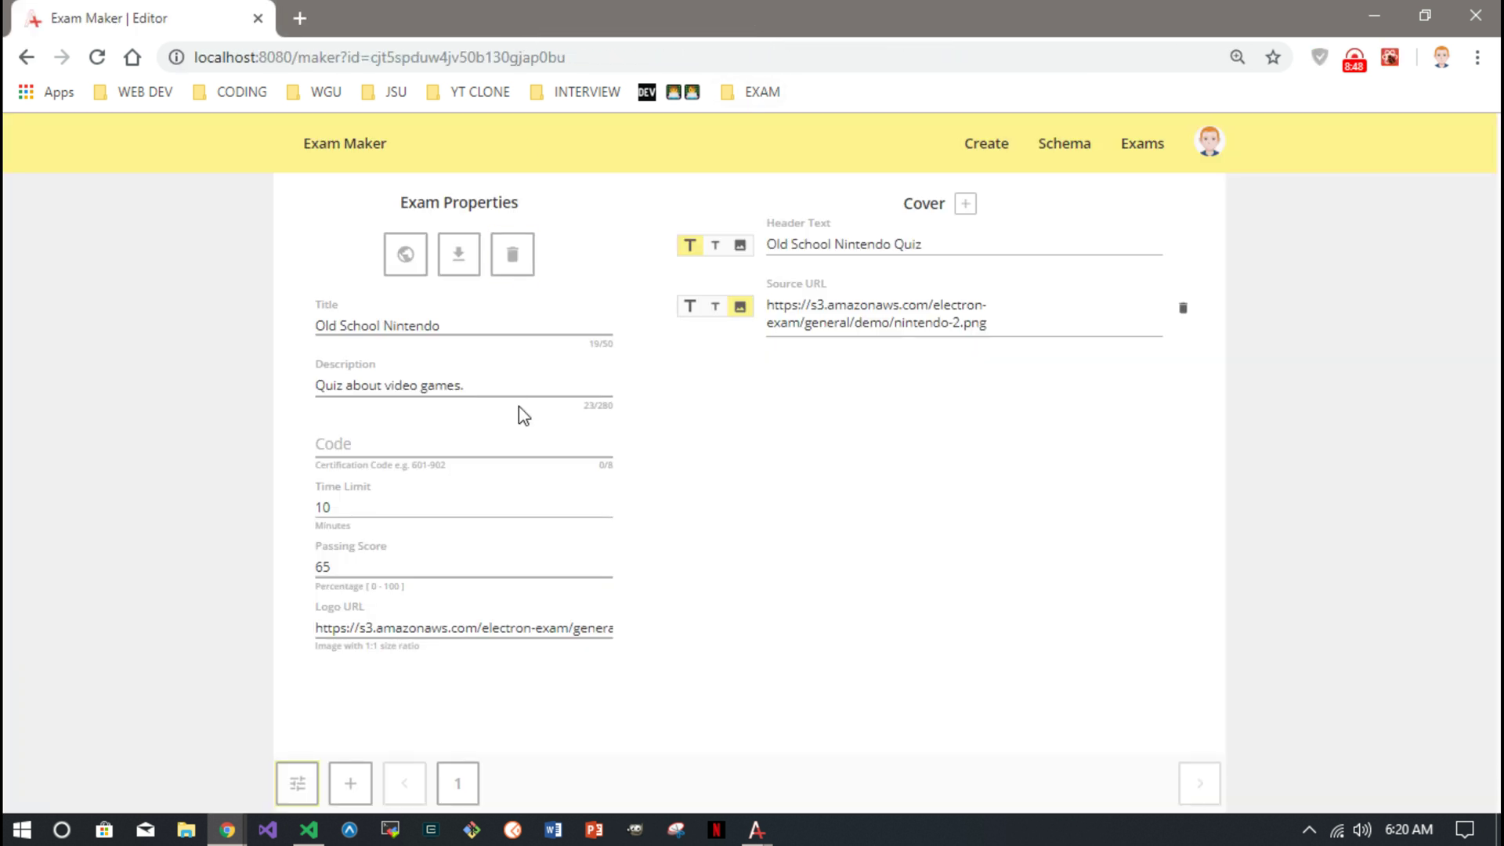